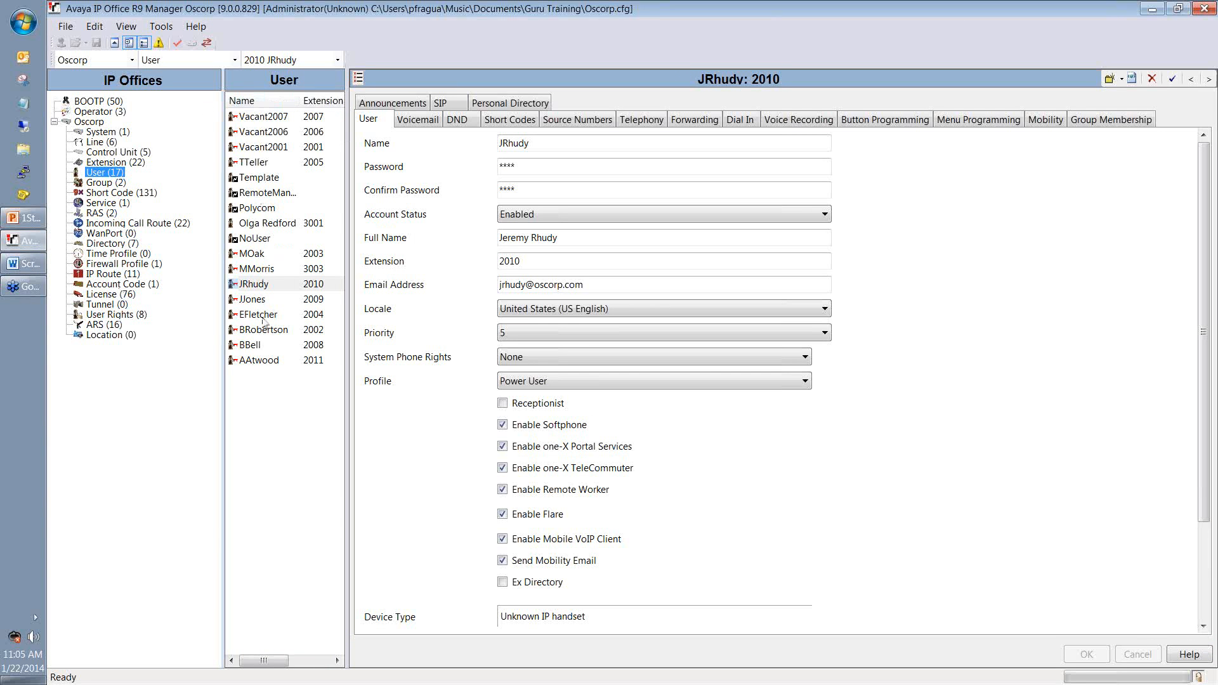
Step: Sort the user list by extension and select the extension 2010 user
{"action": "left_click", "coordinate": [324, 101]}
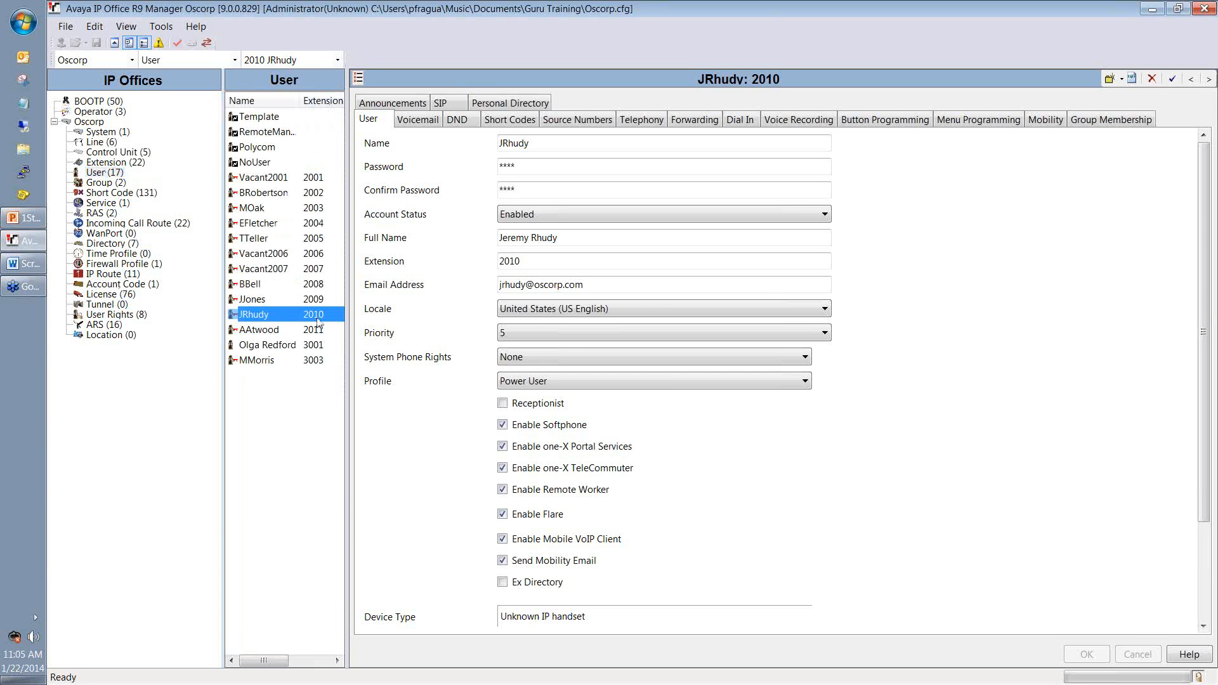
{"action": "left_click", "coordinate": [301, 441]}
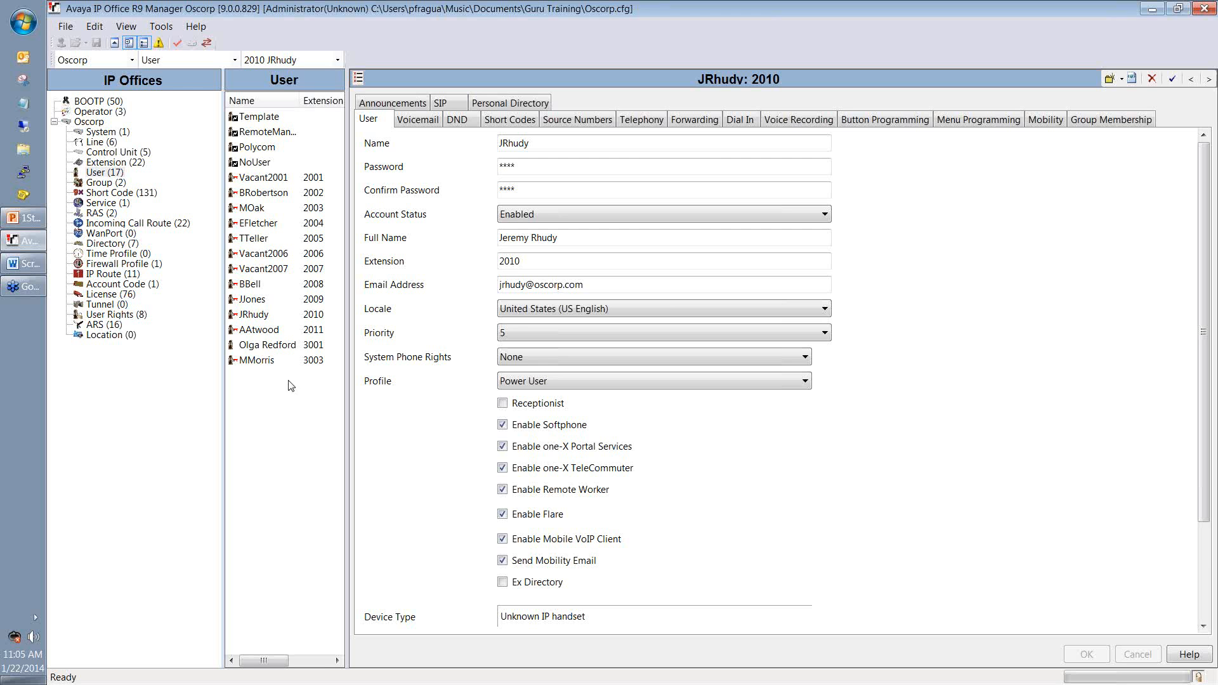
{"action": "left_click", "coordinate": [291, 315]}
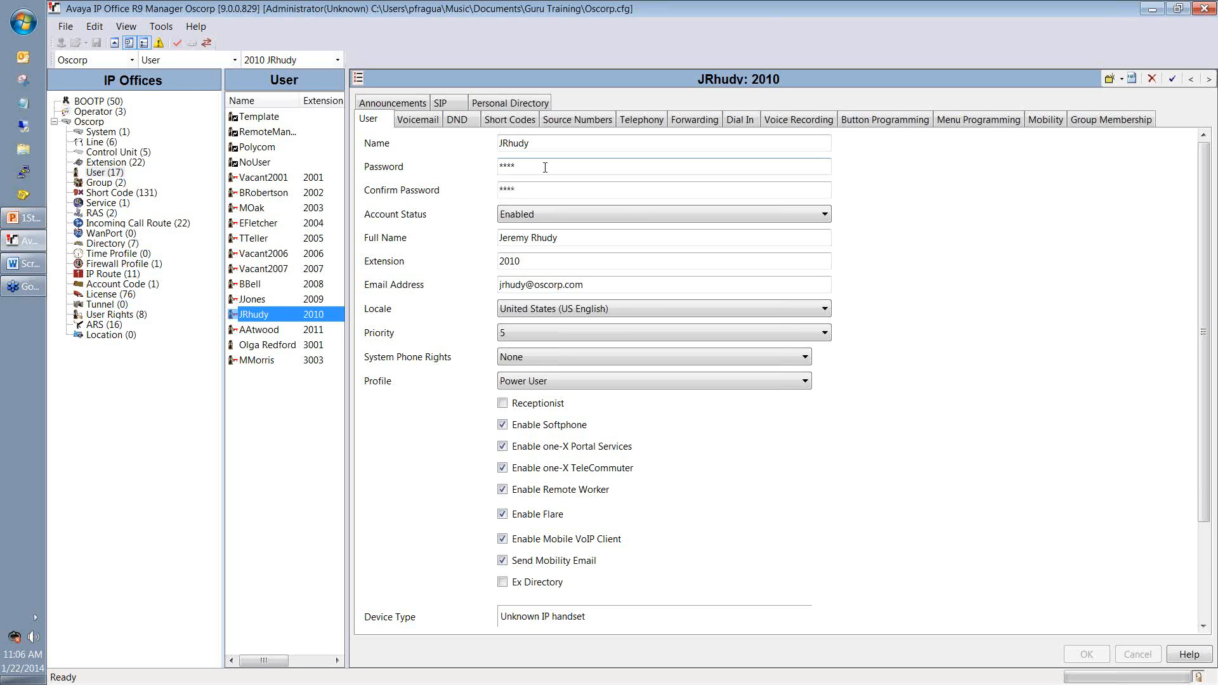
Step: Rename the user to Vacant2010, clear both password fields and set Account Status to Disabled
{"action": "left_click", "coordinate": [563, 146]}
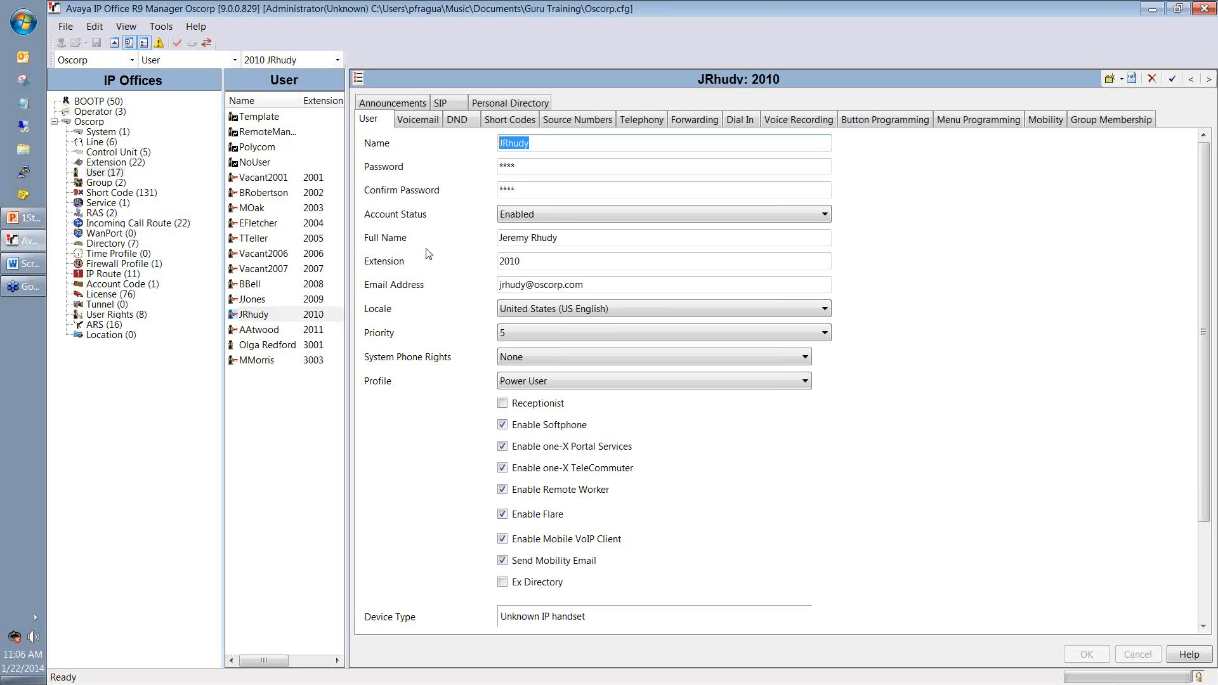
{"action": "type", "text": "V"}
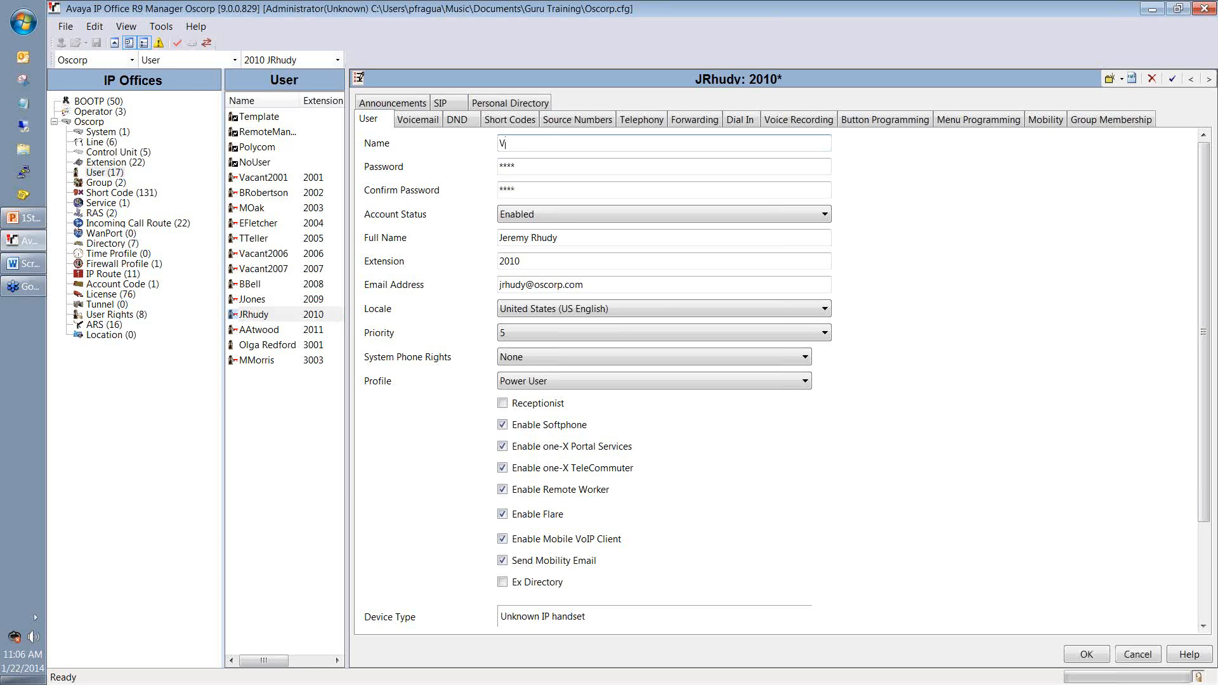
{"action": "type", "text": "acant2010"}
{"action": "left_click", "coordinate": [522, 166]}
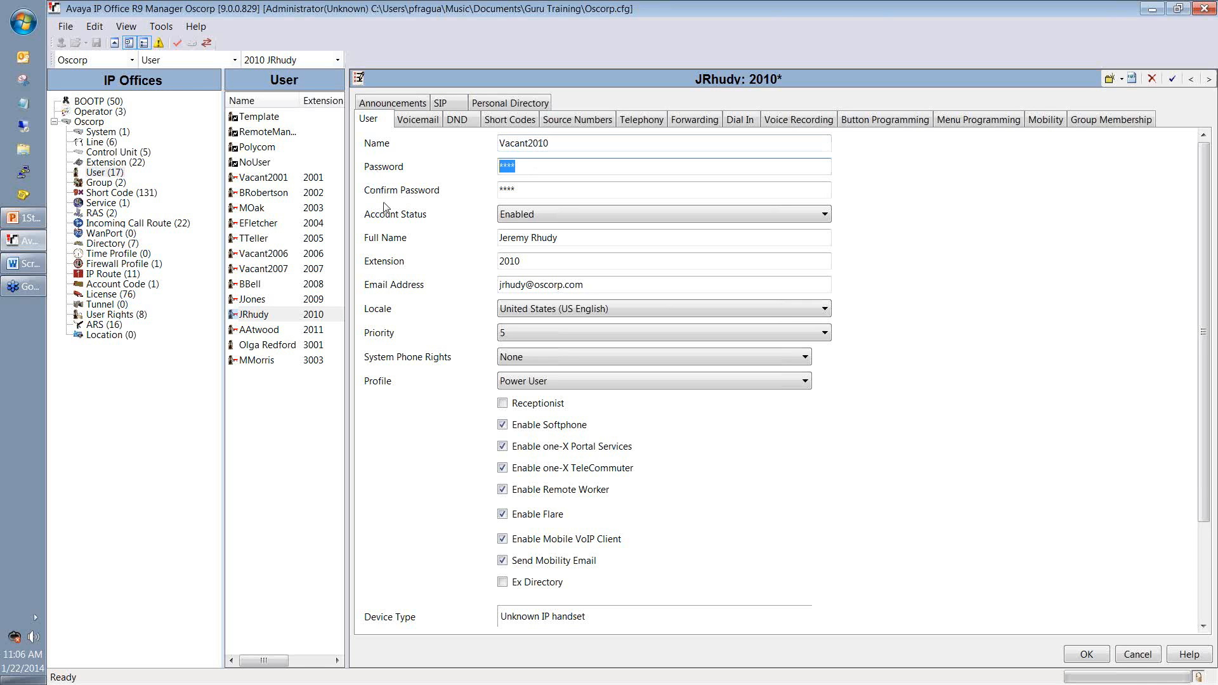
{"action": "key", "text": "BackSpace"}
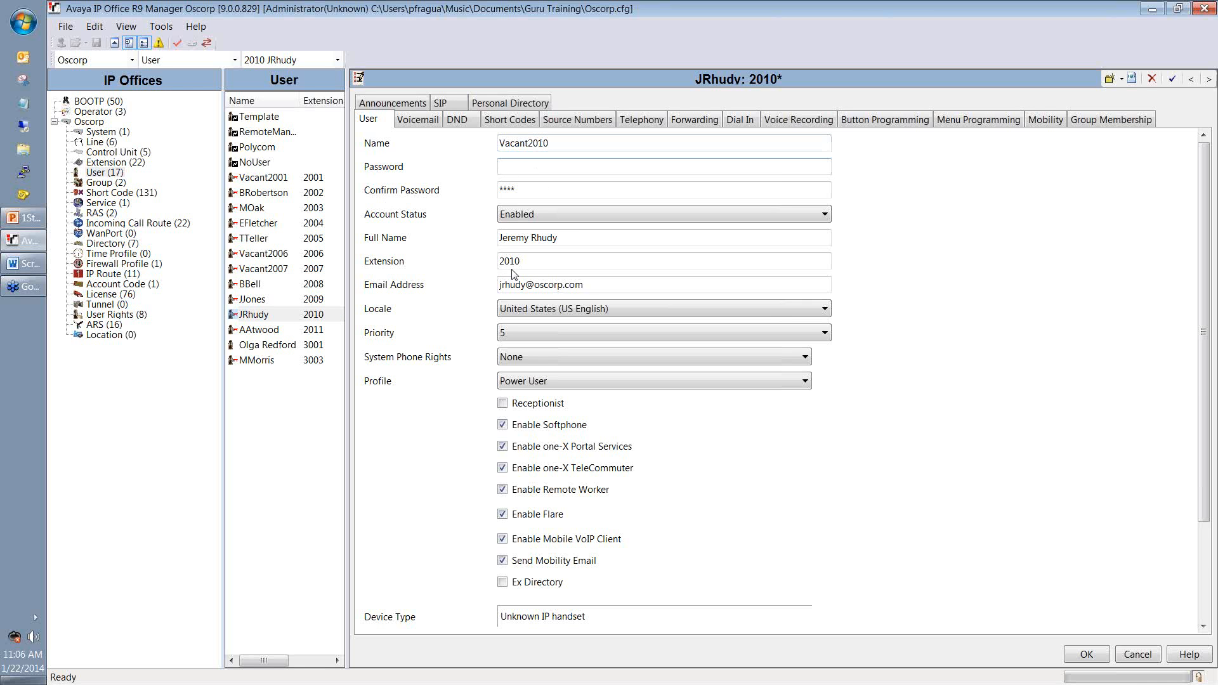
{"action": "left_click", "coordinate": [533, 189]}
{"action": "key", "text": "BackSpace"}
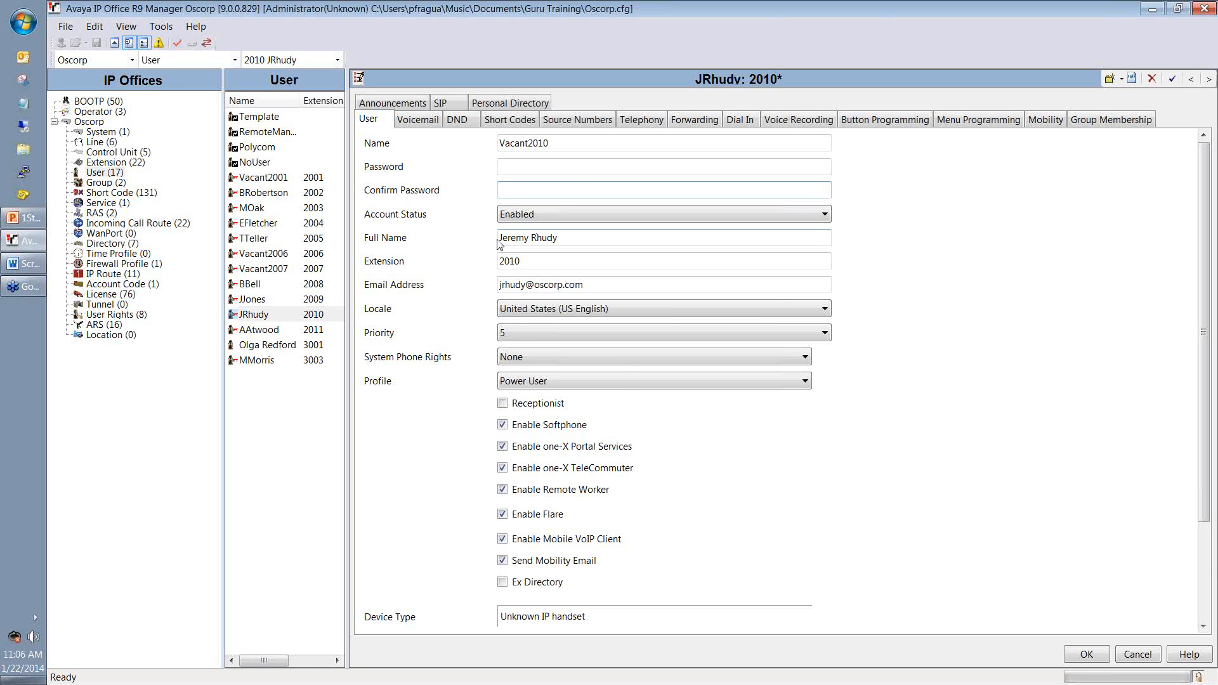
{"action": "left_click", "coordinate": [523, 216]}
{"action": "left_click", "coordinate": [522, 243]}
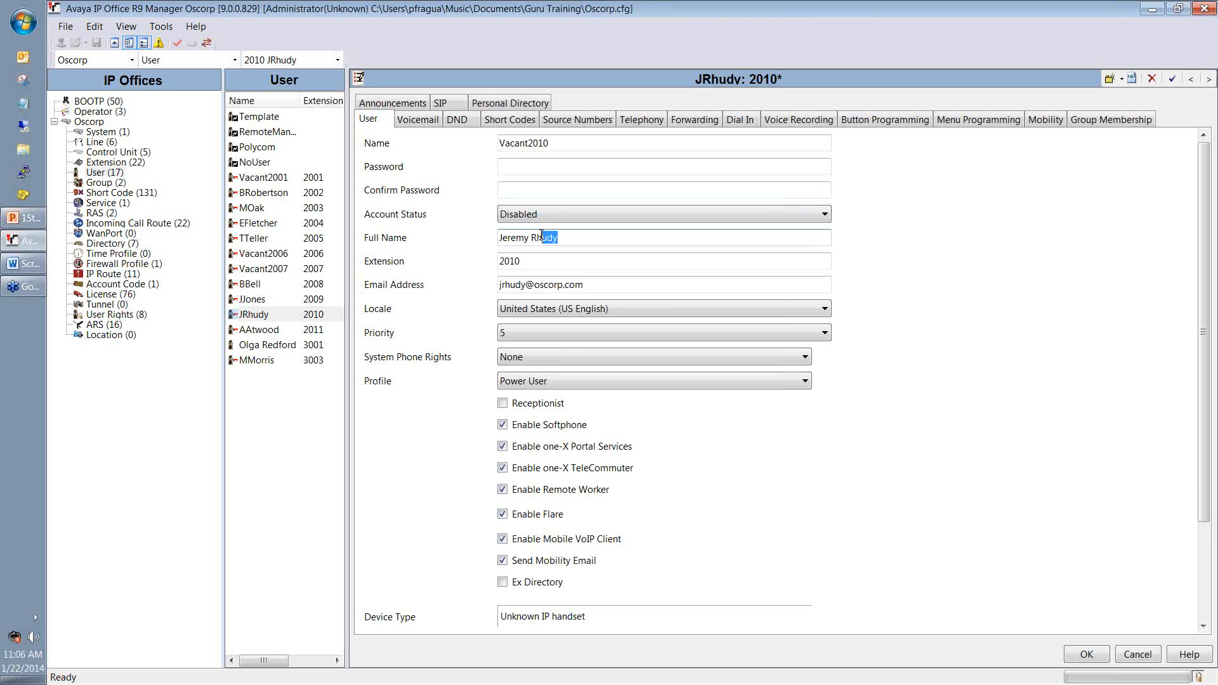
Step: Change the Full Name to Vacant2010 and delete the user's e-mail address
{"action": "left_click_drag", "start_coordinate": [558, 238], "coordinate": [477, 271]}
{"action": "type", "text": "Vacant2010"}
{"action": "key", "text": "Tab"}
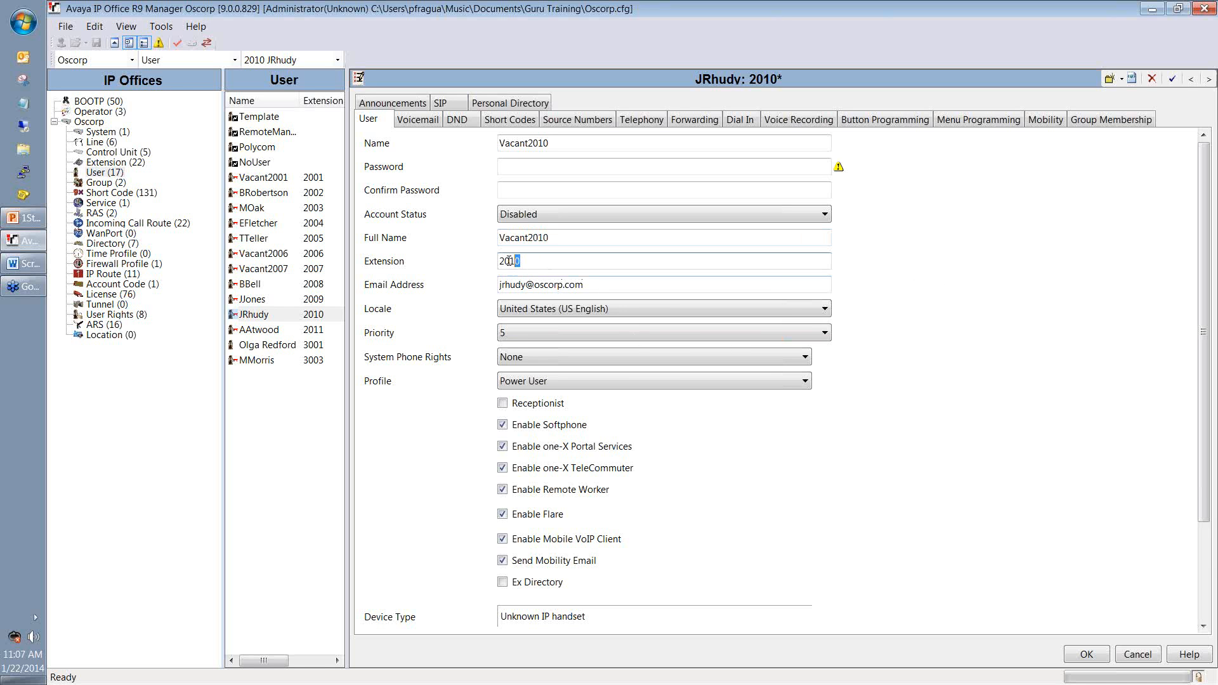
{"action": "left_click", "coordinate": [560, 285]}
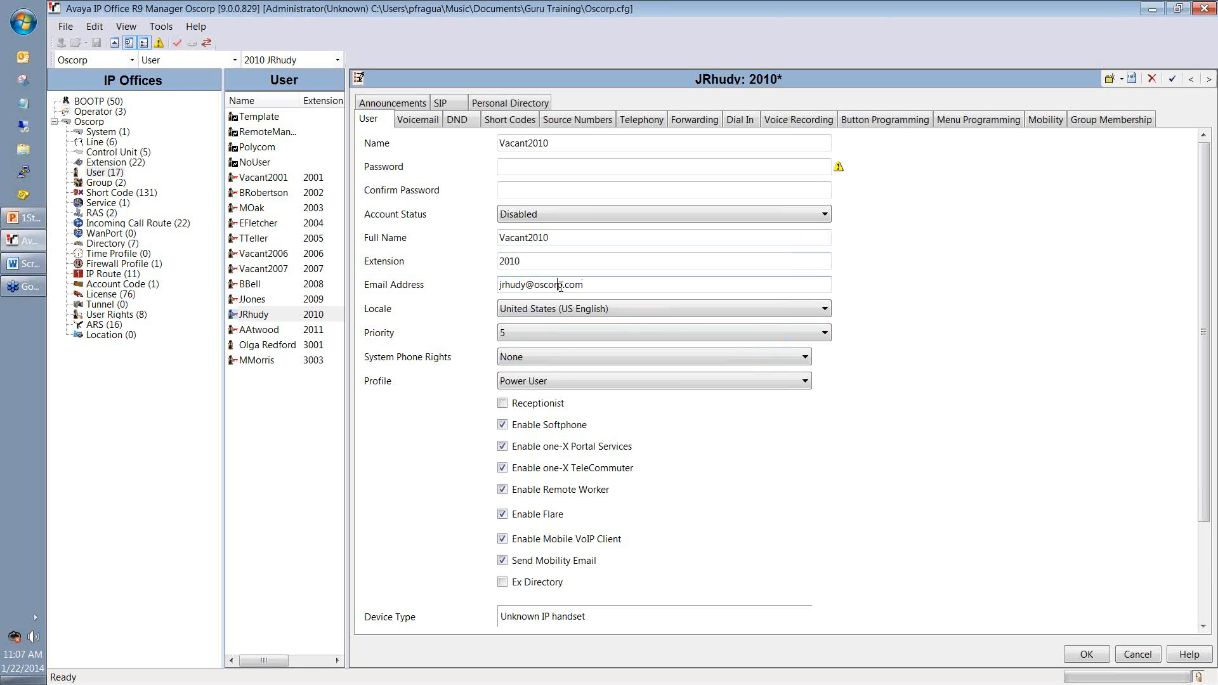
{"action": "double_click", "coordinate": [632, 283]}
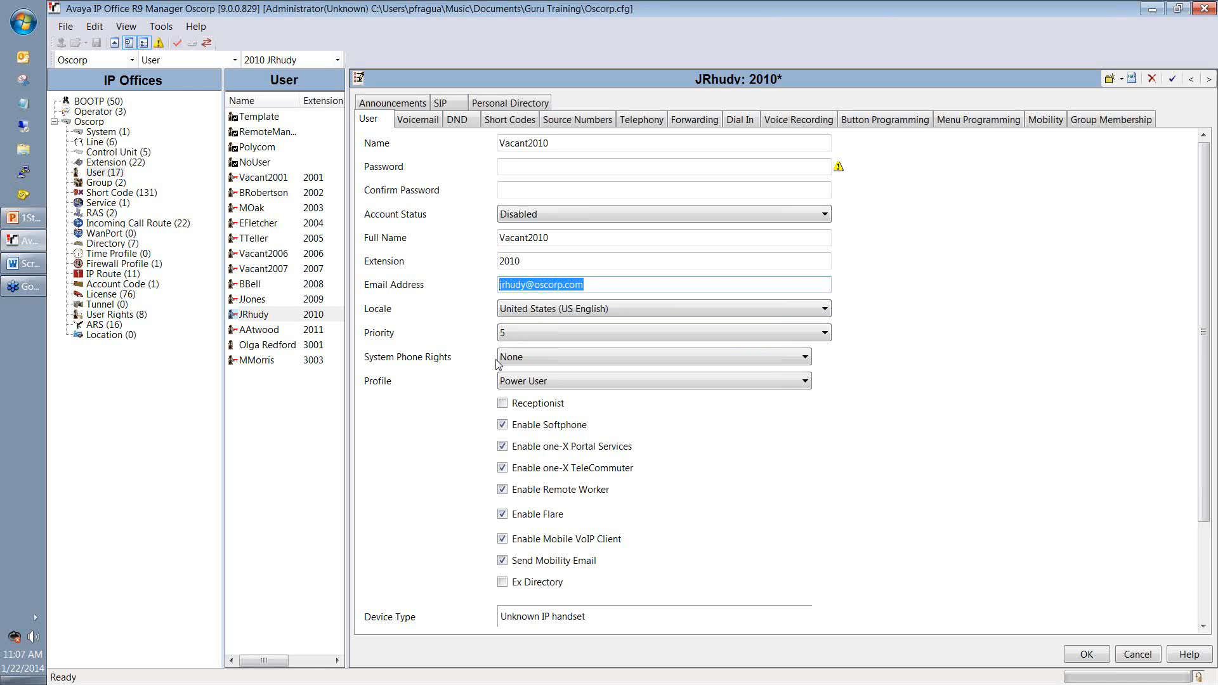
{"action": "key", "text": "Delete"}
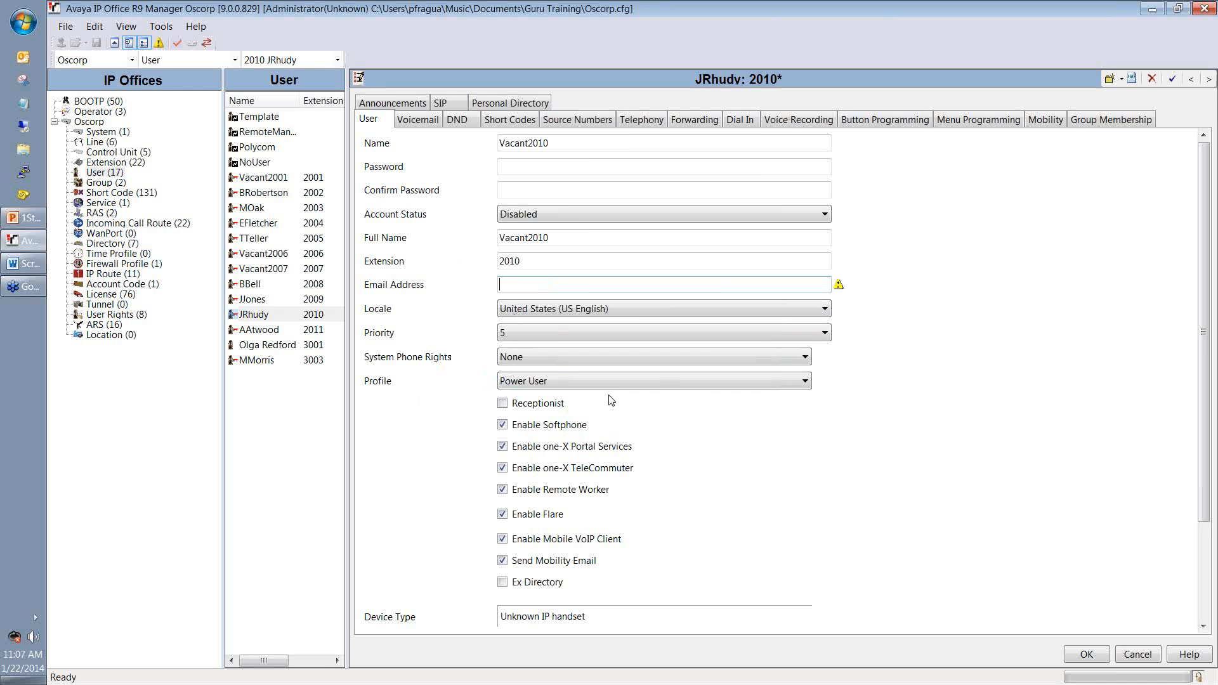
Step: Choose the Basic User profile, uncheck Enable Flare and tick Ex Directory
{"action": "left_click", "coordinate": [570, 380]}
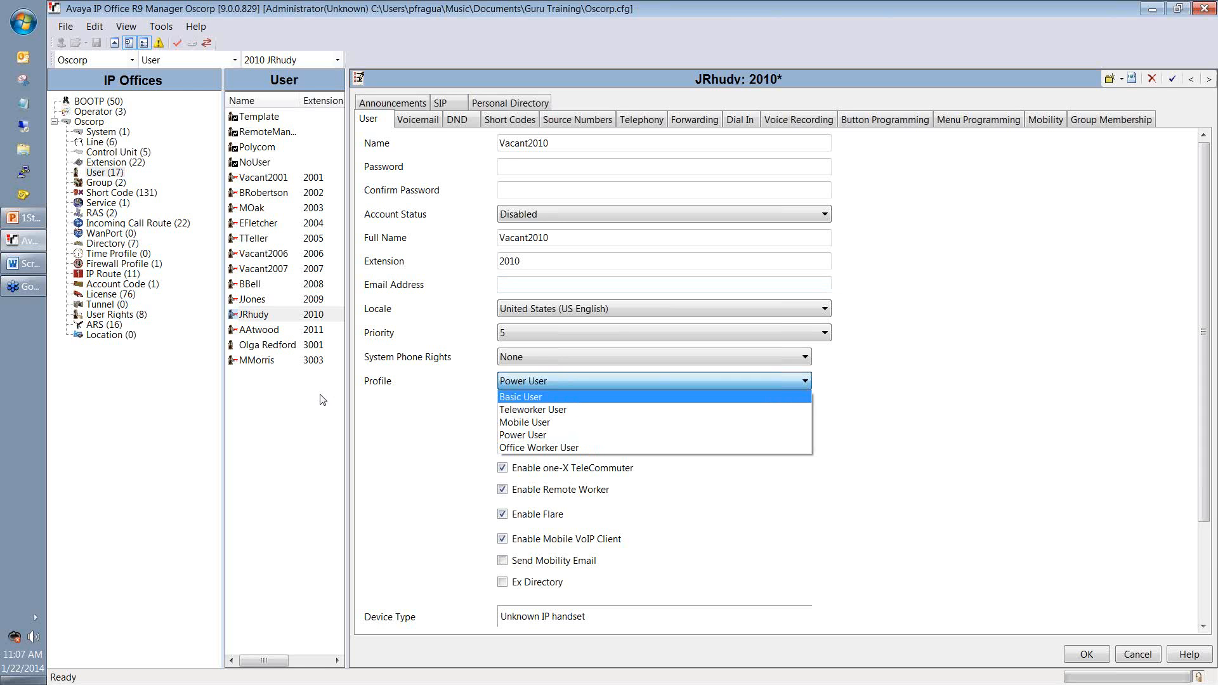
{"action": "left_click", "coordinate": [541, 400]}
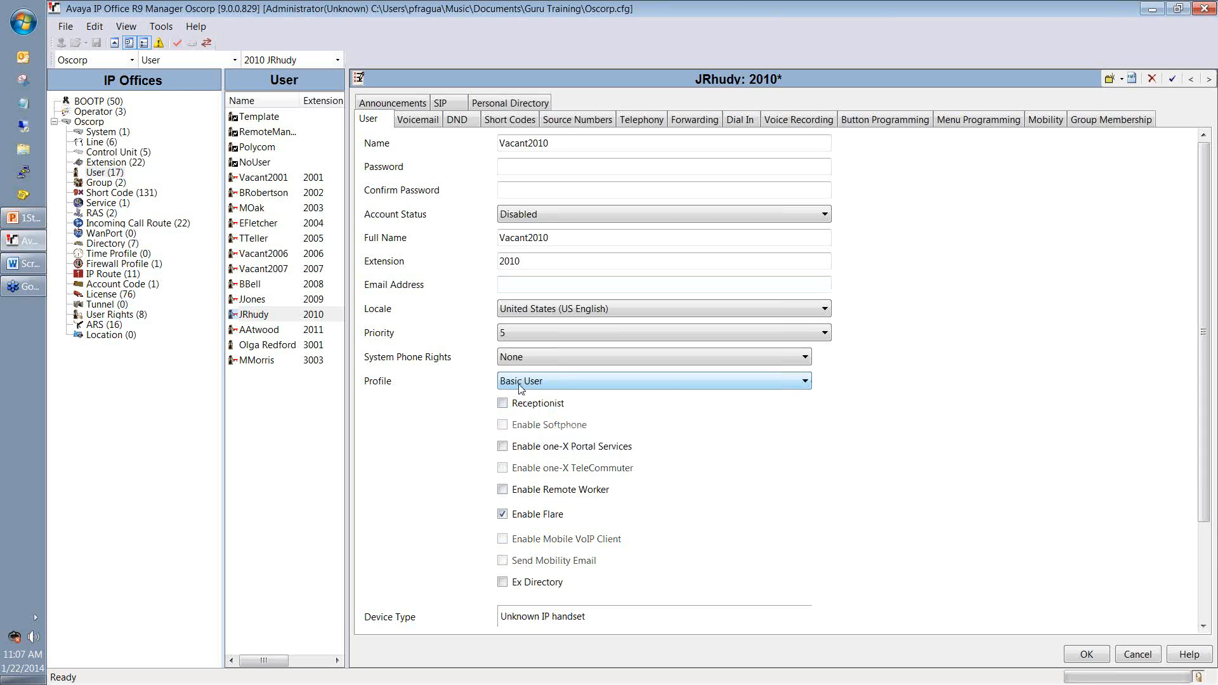
{"action": "left_click", "coordinate": [502, 514]}
{"action": "left_click", "coordinate": [513, 585]}
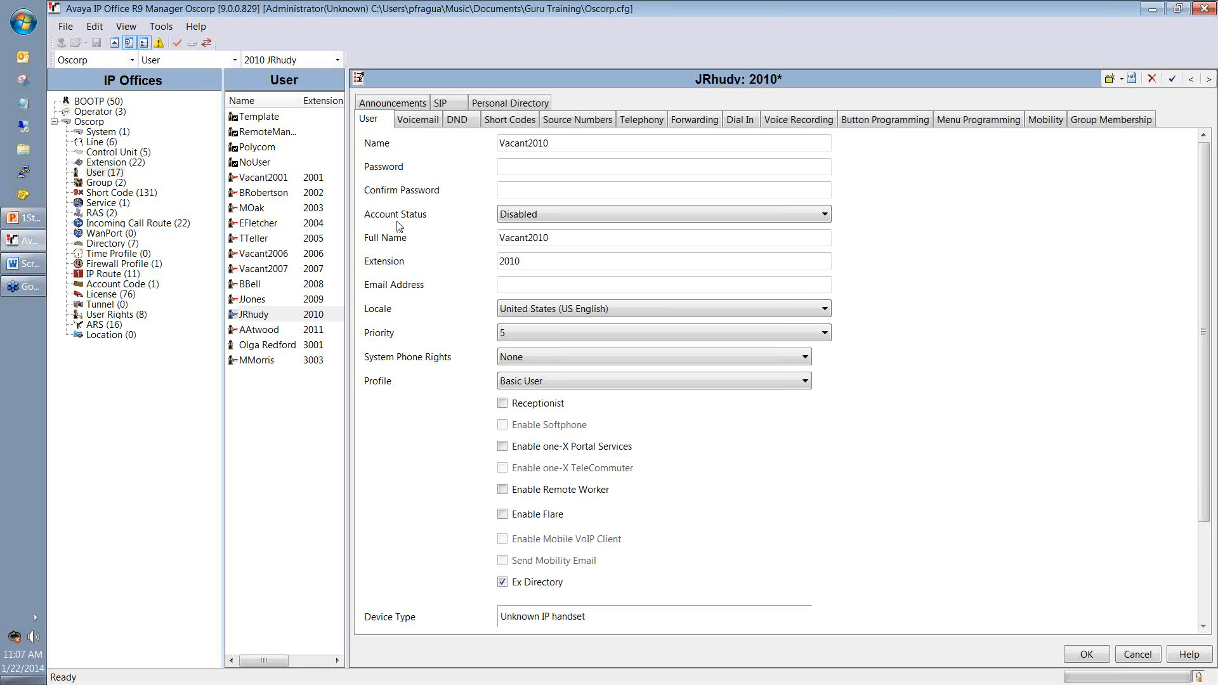
Step: Uncheck Voicemail On for the user, then view the Forwarding settings
{"action": "left_click", "coordinate": [417, 119]}
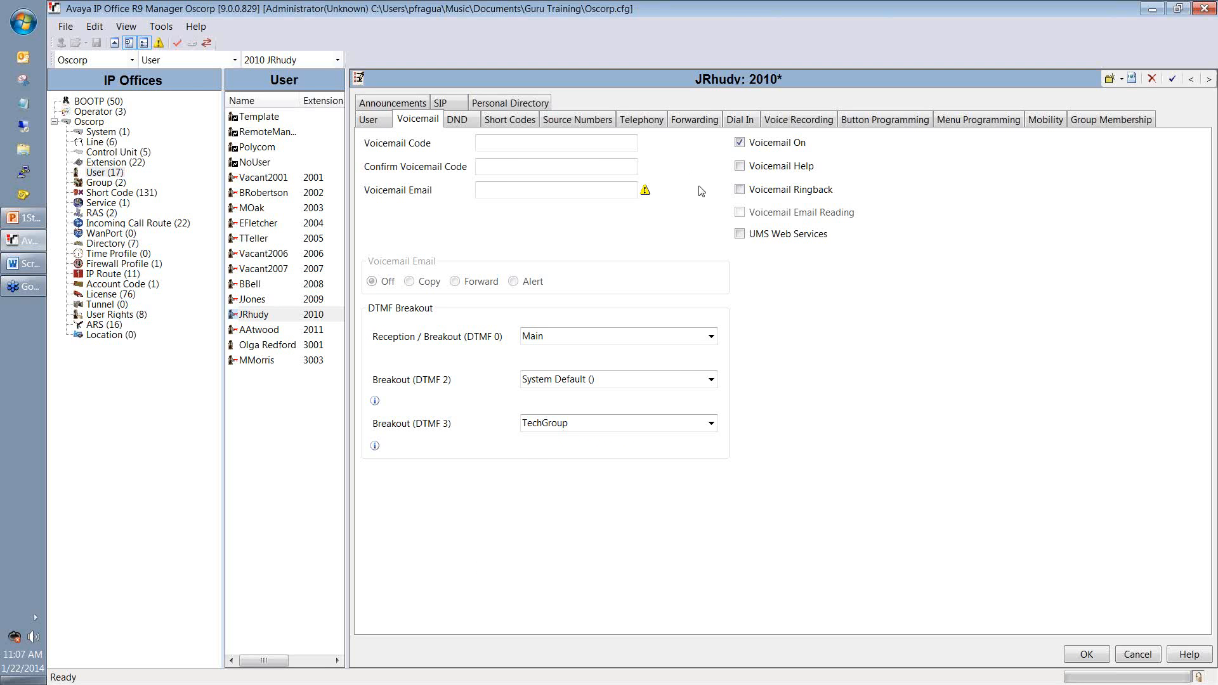
{"action": "left_click", "coordinate": [740, 144]}
{"action": "left_click", "coordinate": [691, 124]}
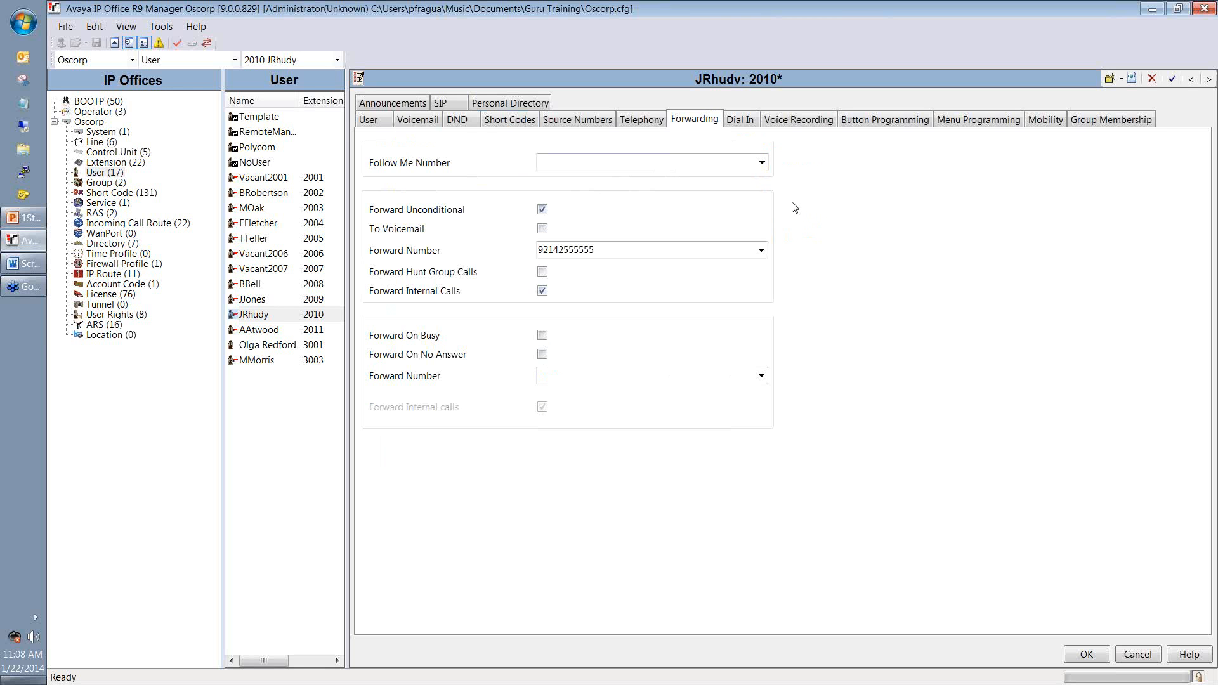
Step: Clear the old forward number, set Forward Unconditional to 2008 and apply the changes
{"action": "left_click", "coordinate": [543, 210]}
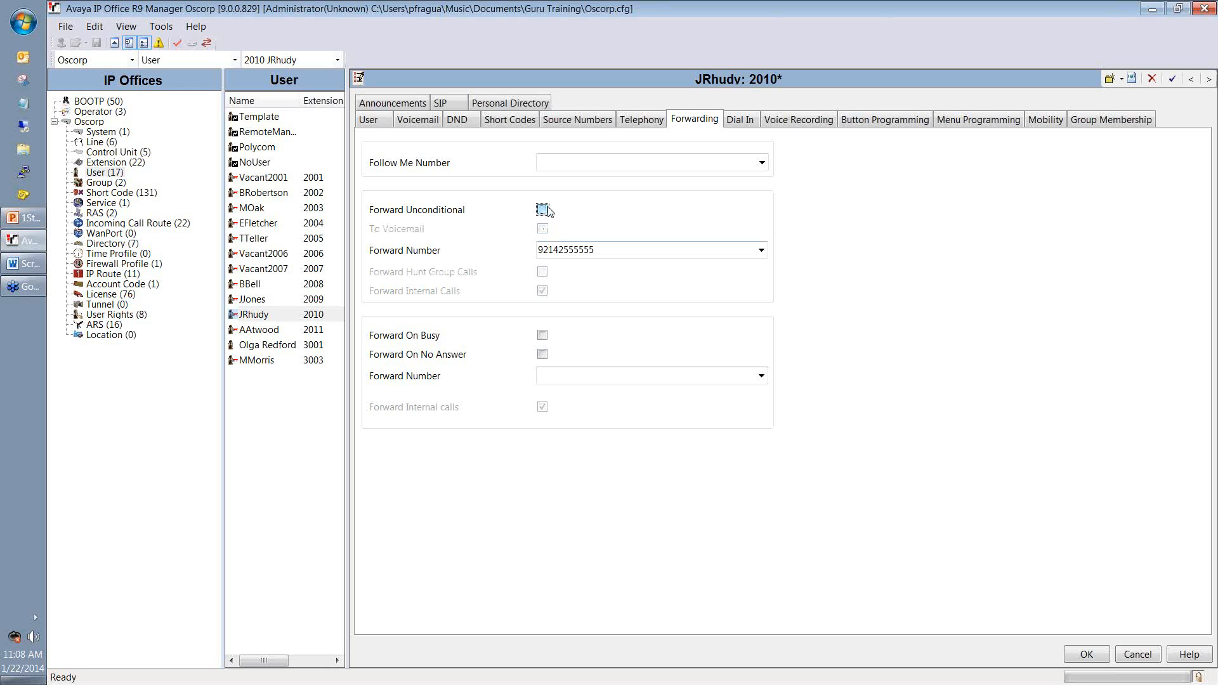
{"action": "left_click_drag", "start_coordinate": [613, 249], "coordinate": [455, 247]}
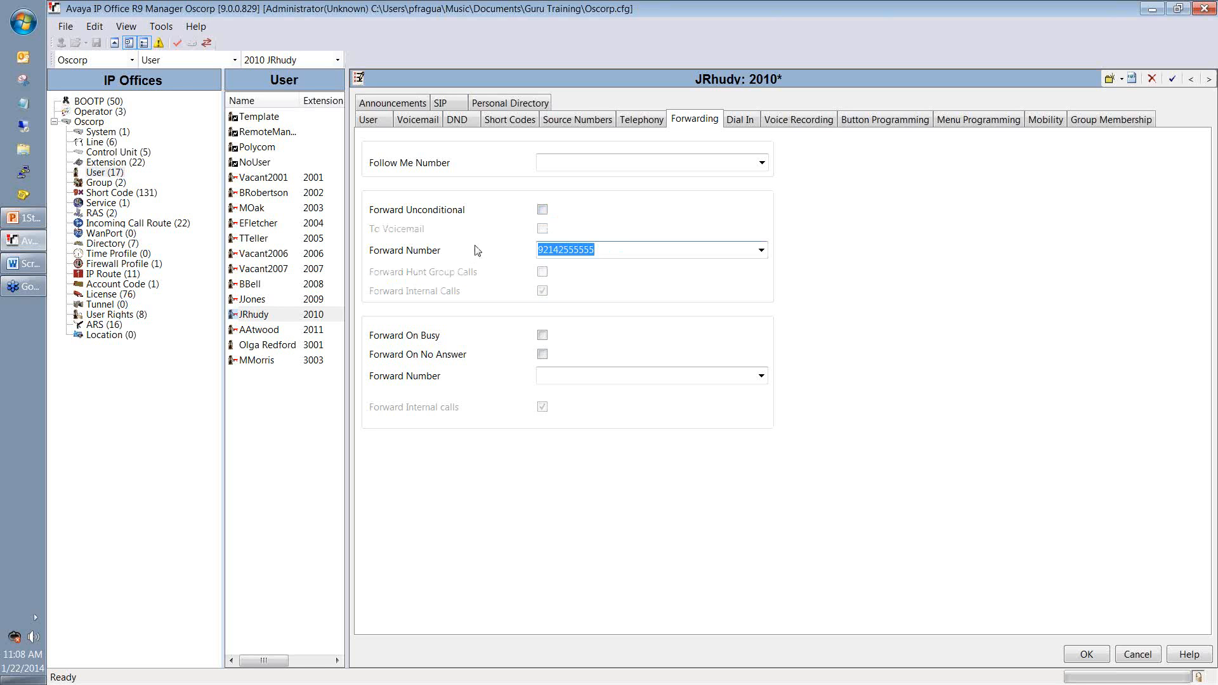
{"action": "key", "text": "Delete"}
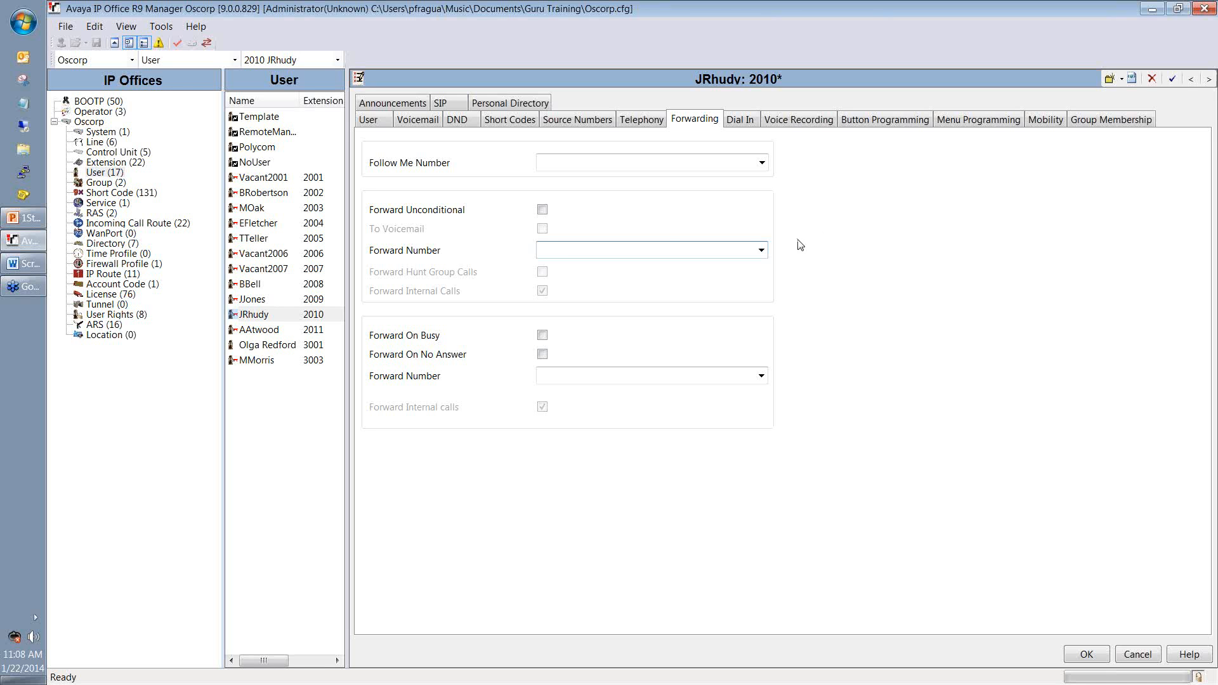
{"action": "left_click", "coordinate": [542, 210]}
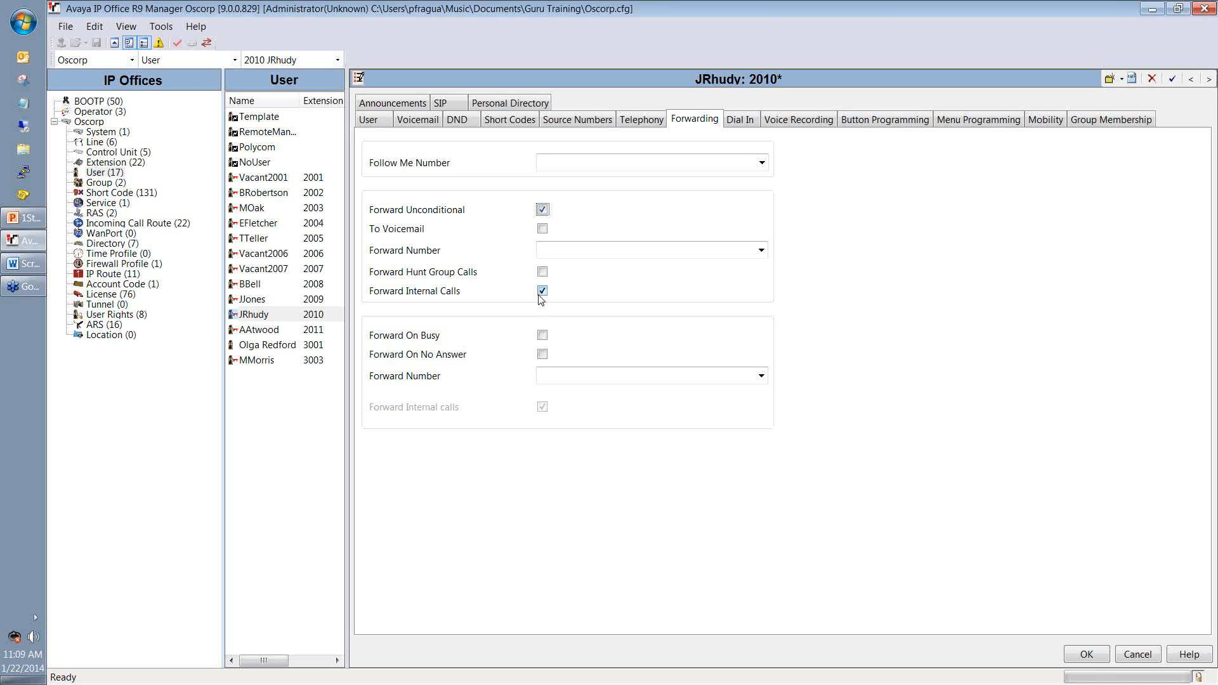
{"action": "left_click", "coordinate": [553, 253]}
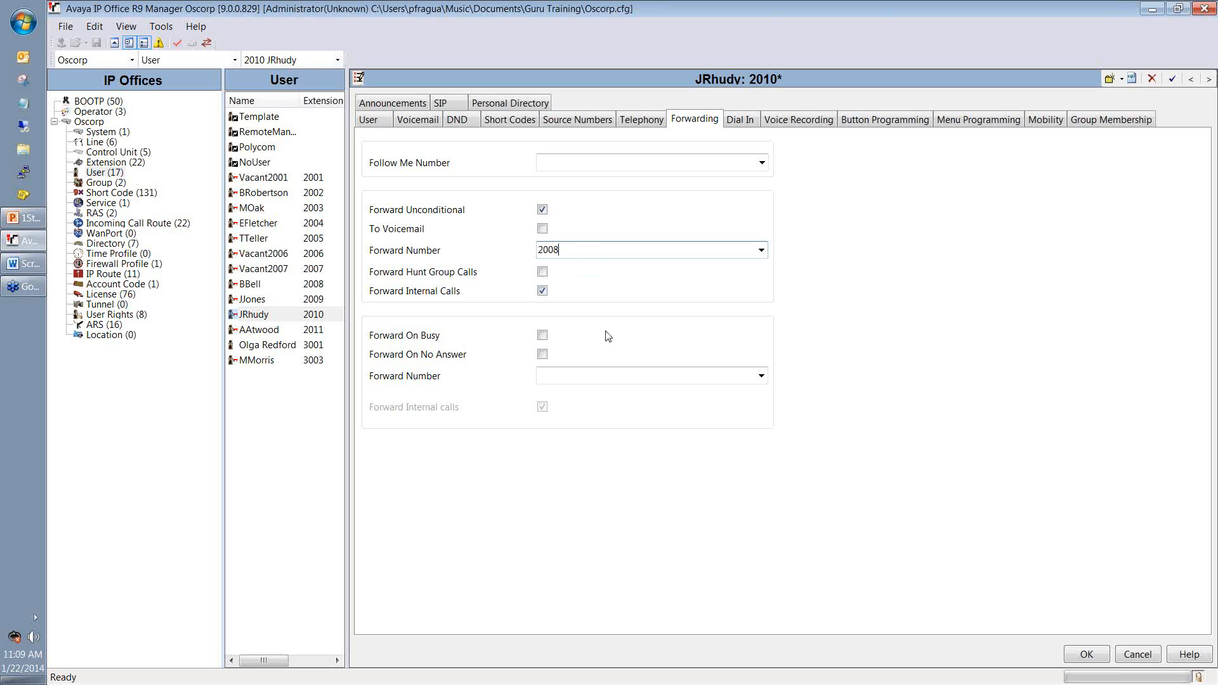
{"action": "left_click", "coordinate": [1074, 654]}
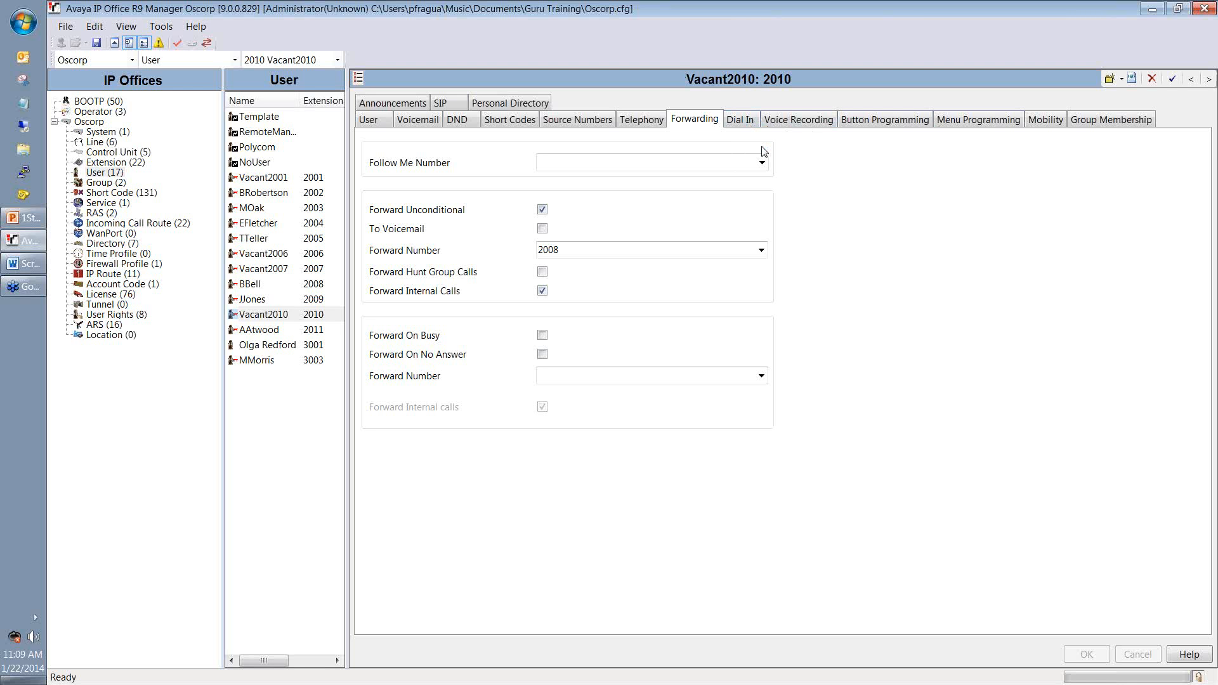
Step: Review Dial In and Voice Recording, then inspect buttons 1, 7 (Twinning), 8 and 9
{"action": "left_click", "coordinate": [754, 125]}
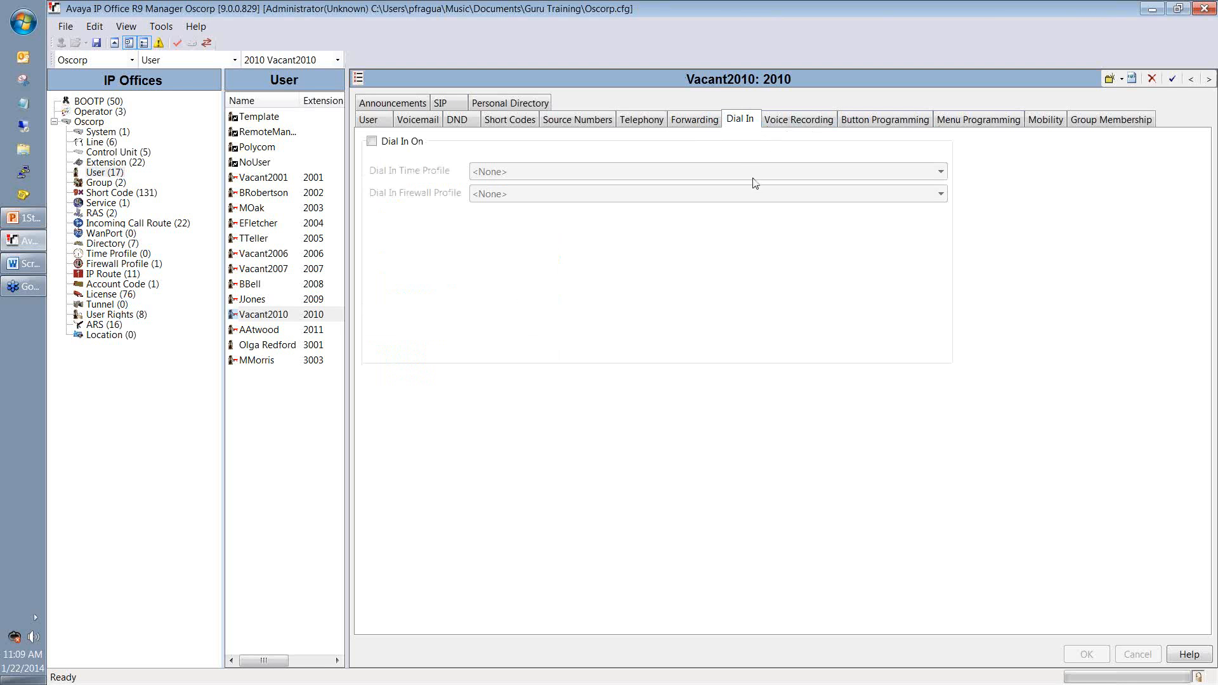
{"action": "left_click", "coordinate": [792, 130]}
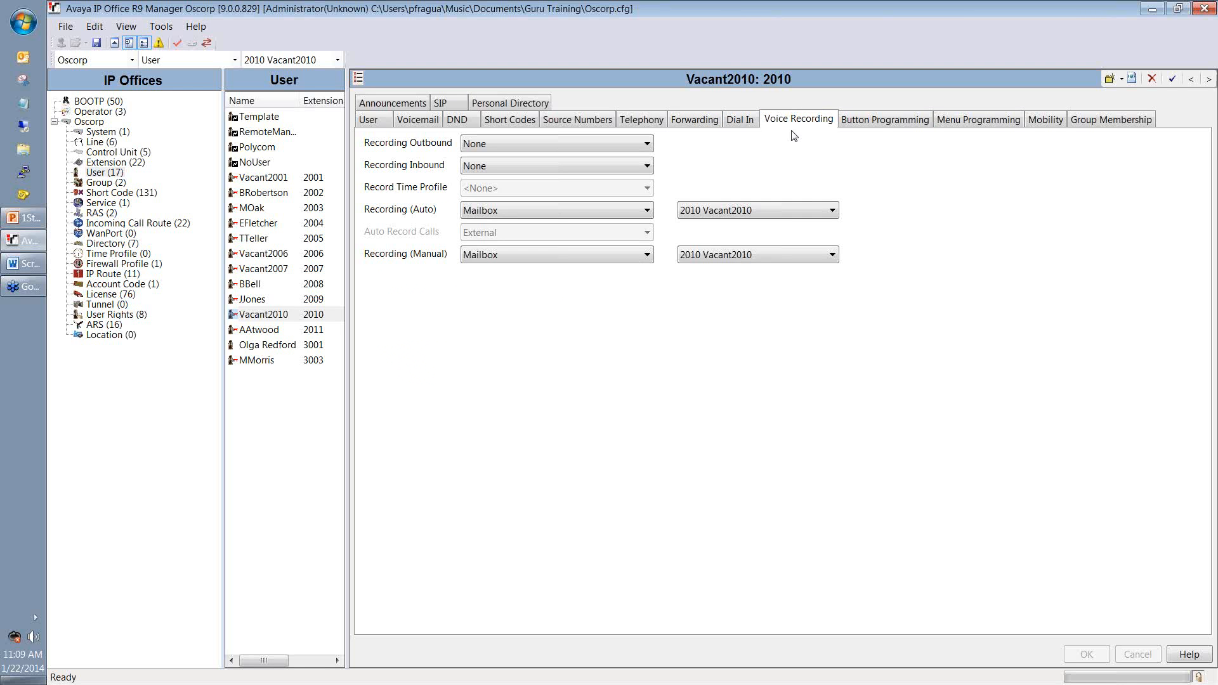
{"action": "left_click", "coordinate": [883, 130]}
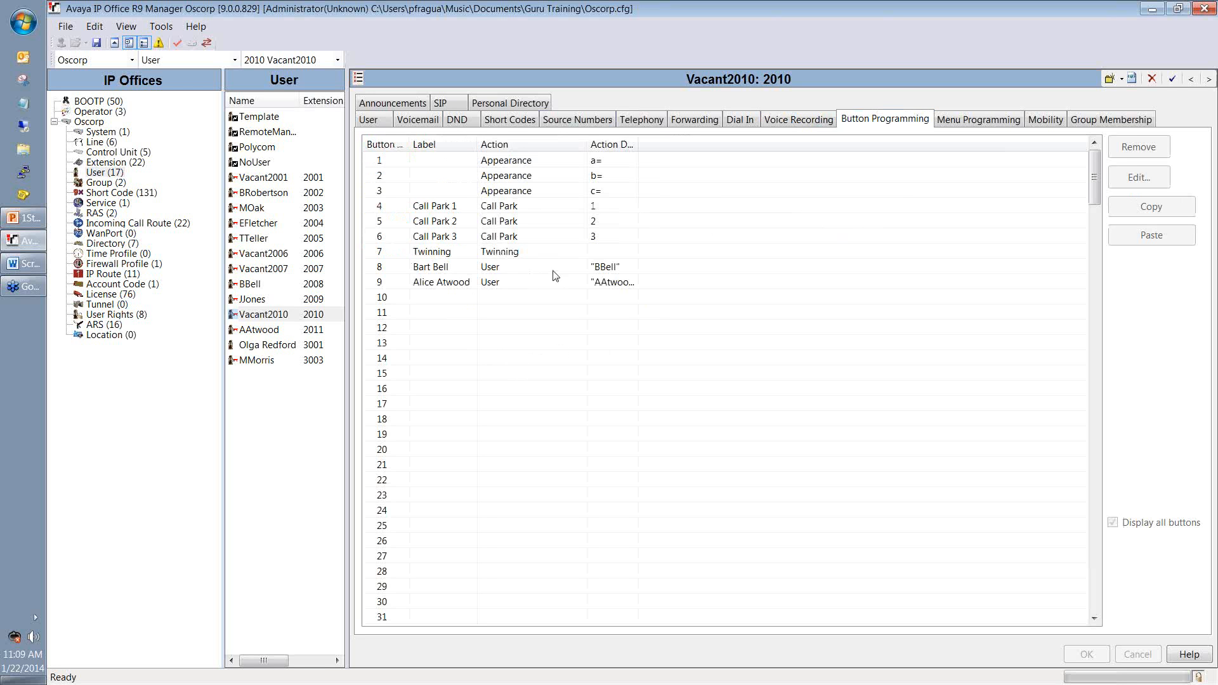
{"action": "left_click", "coordinate": [546, 163]}
{"action": "left_click", "coordinate": [510, 254]}
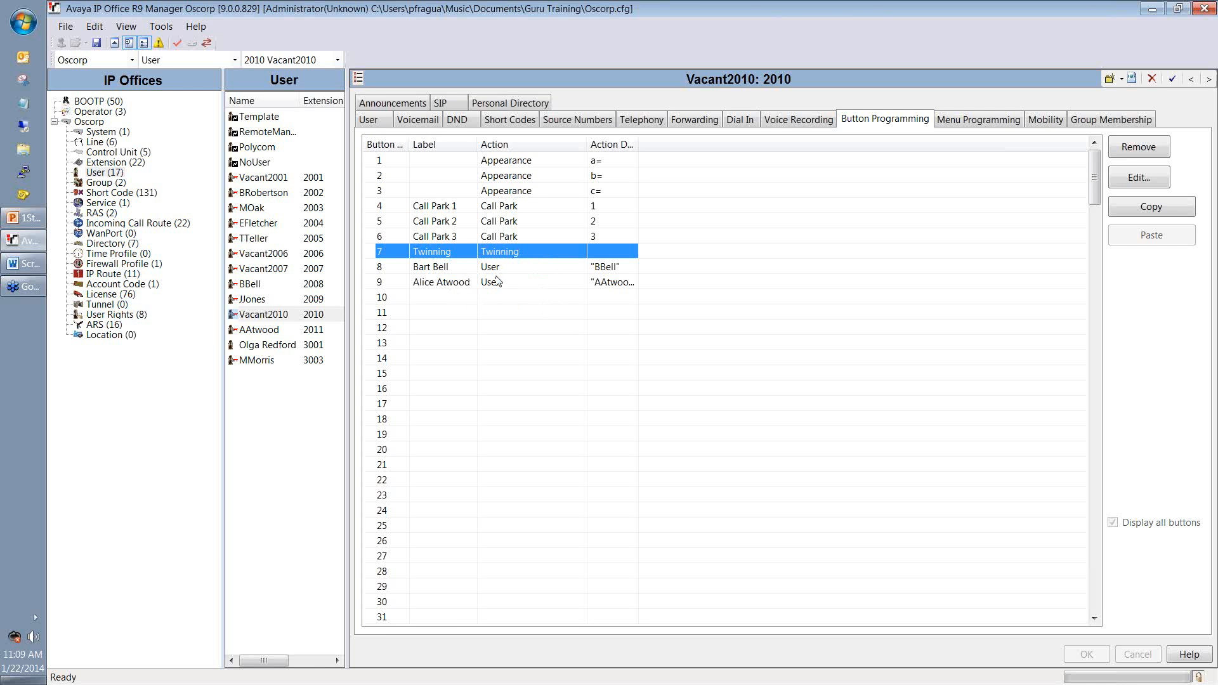
{"action": "left_click", "coordinate": [467, 270]}
{"action": "left_click", "coordinate": [483, 285]}
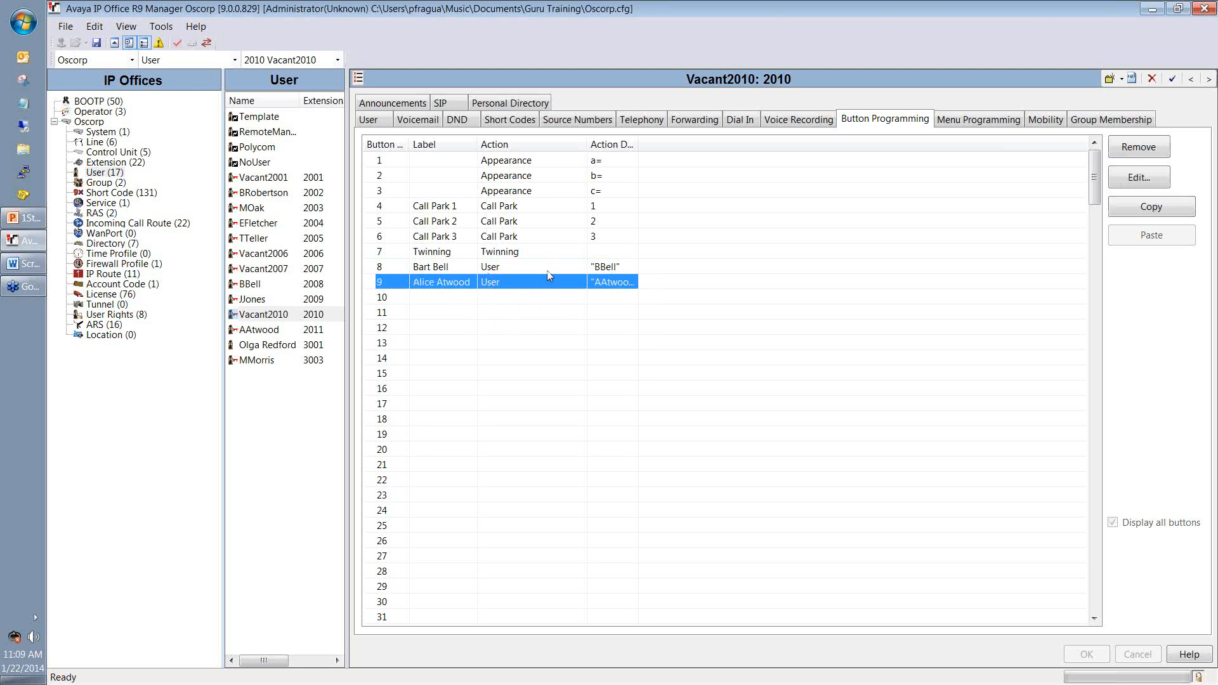
{"action": "left_click", "coordinate": [509, 269]}
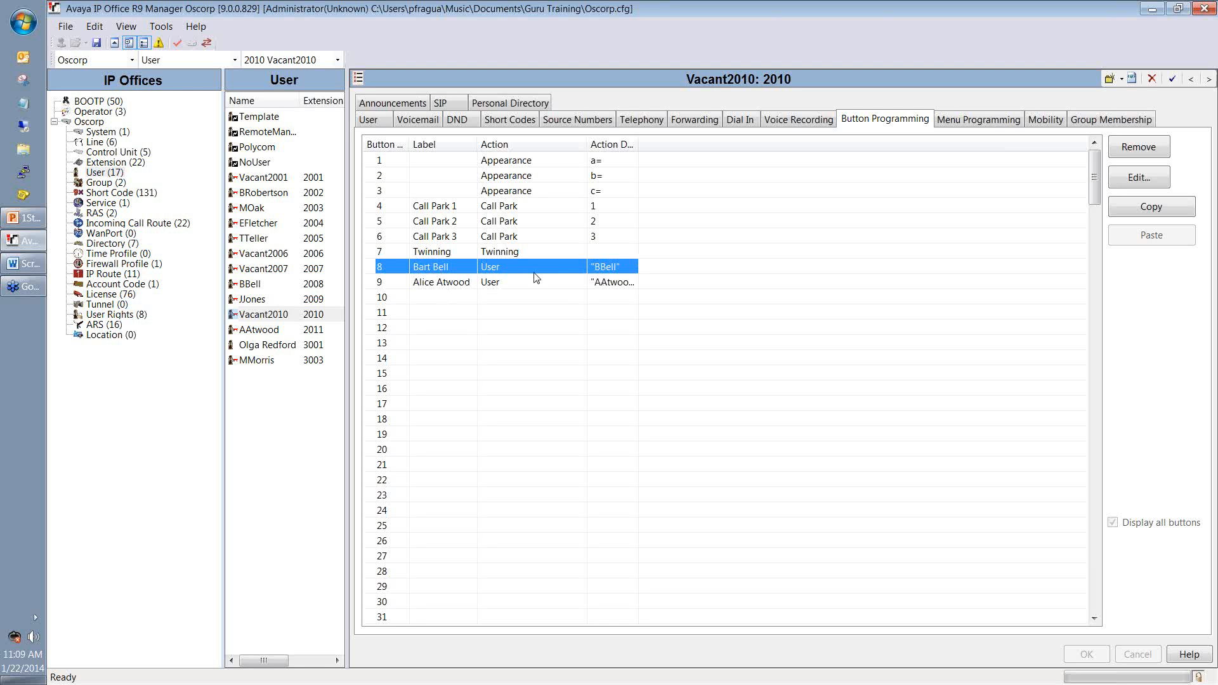
Step: Remove the two user buttons in rows 8 and 9
{"action": "left_click", "coordinate": [444, 283]}
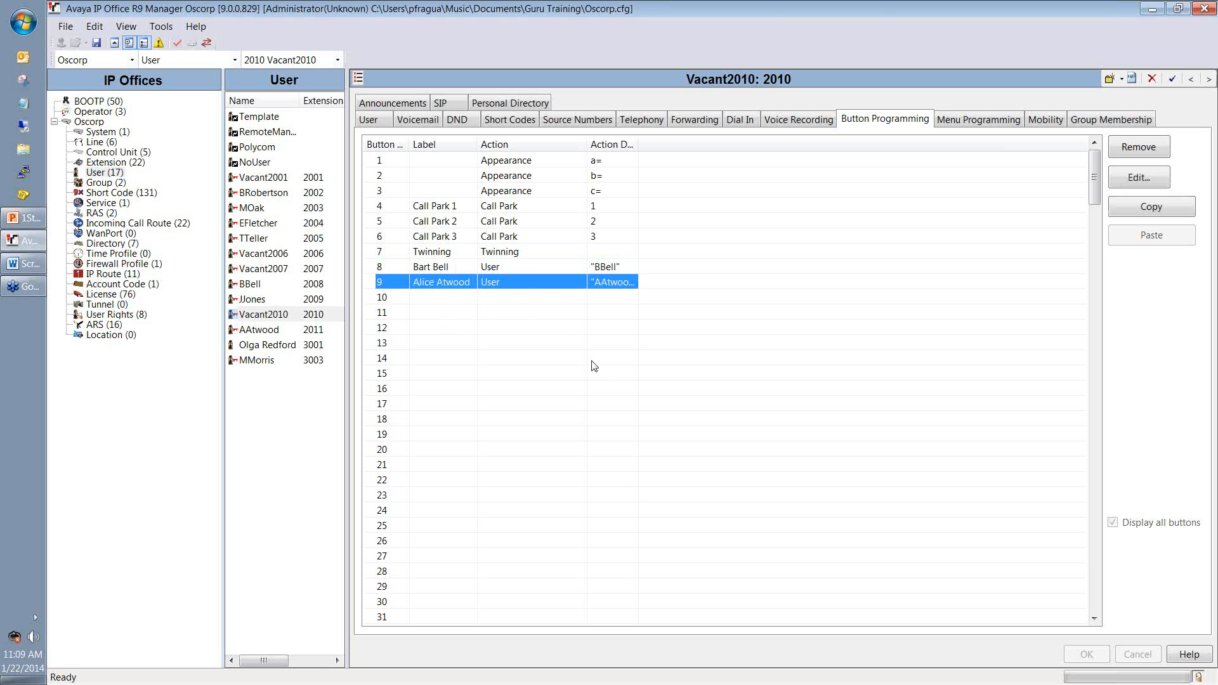
{"action": "left_click", "coordinate": [508, 268], "text": "shift"}
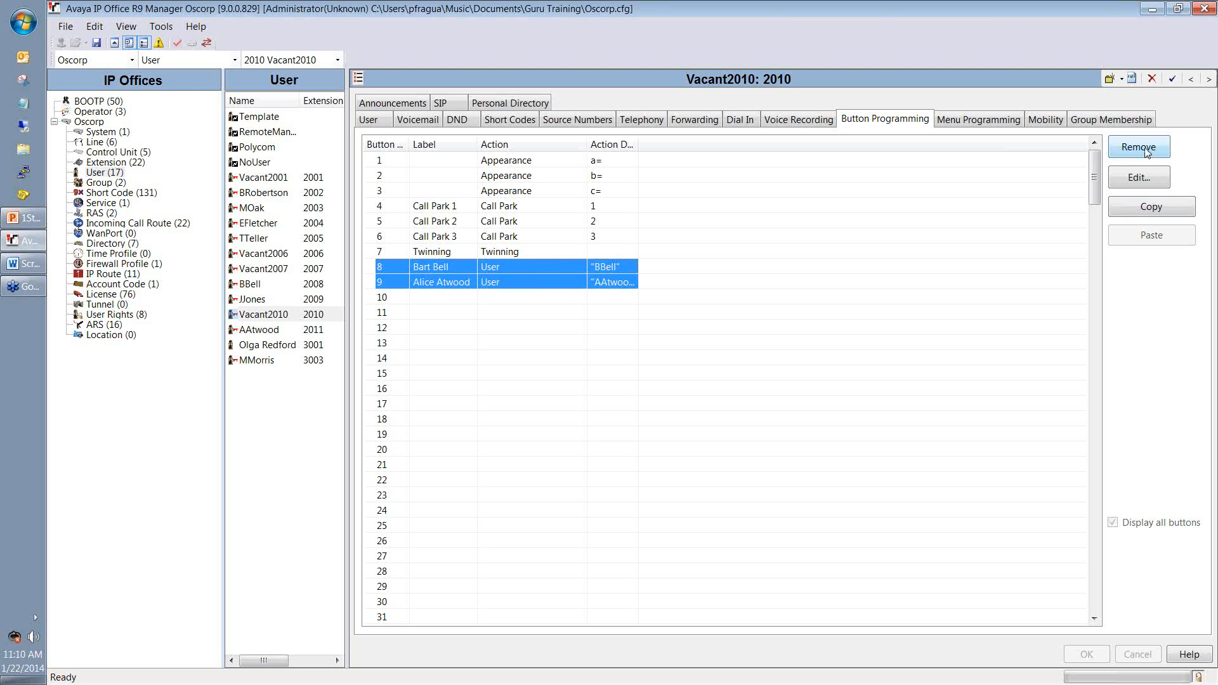
{"action": "left_click", "coordinate": [1145, 153]}
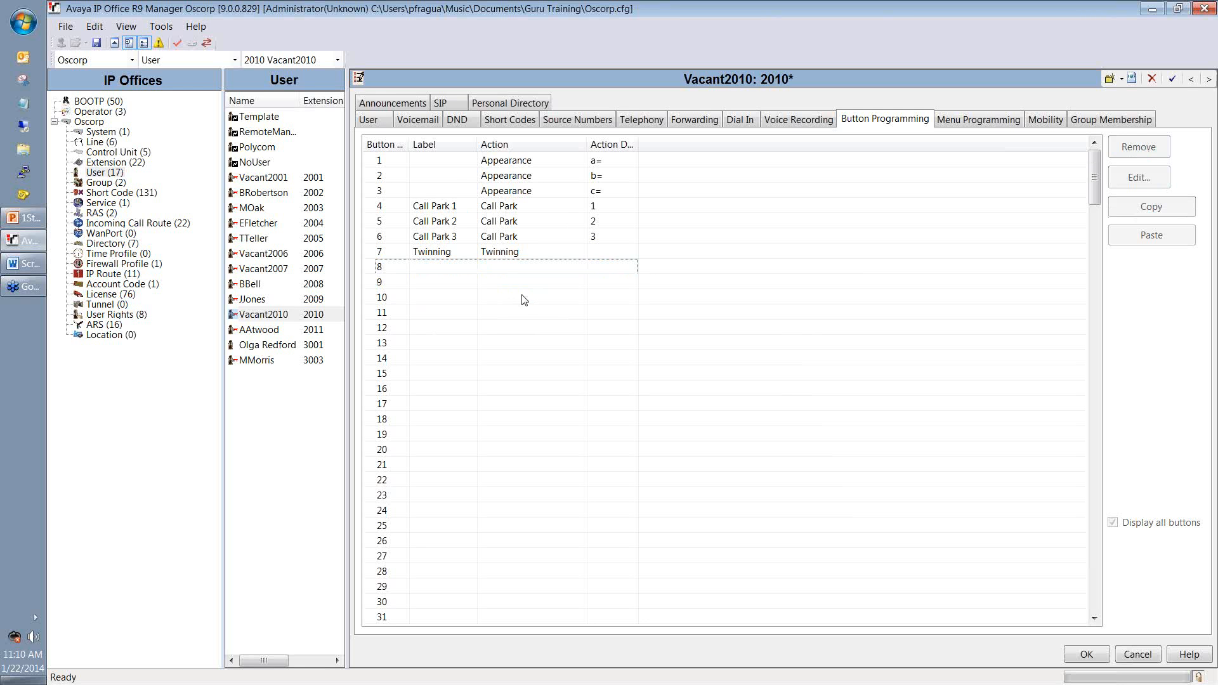
Step: Check the remaining buttons, then view the Menu Programming and Mobility settings
{"action": "left_click", "coordinate": [559, 282]}
{"action": "left_click", "coordinate": [557, 252]}
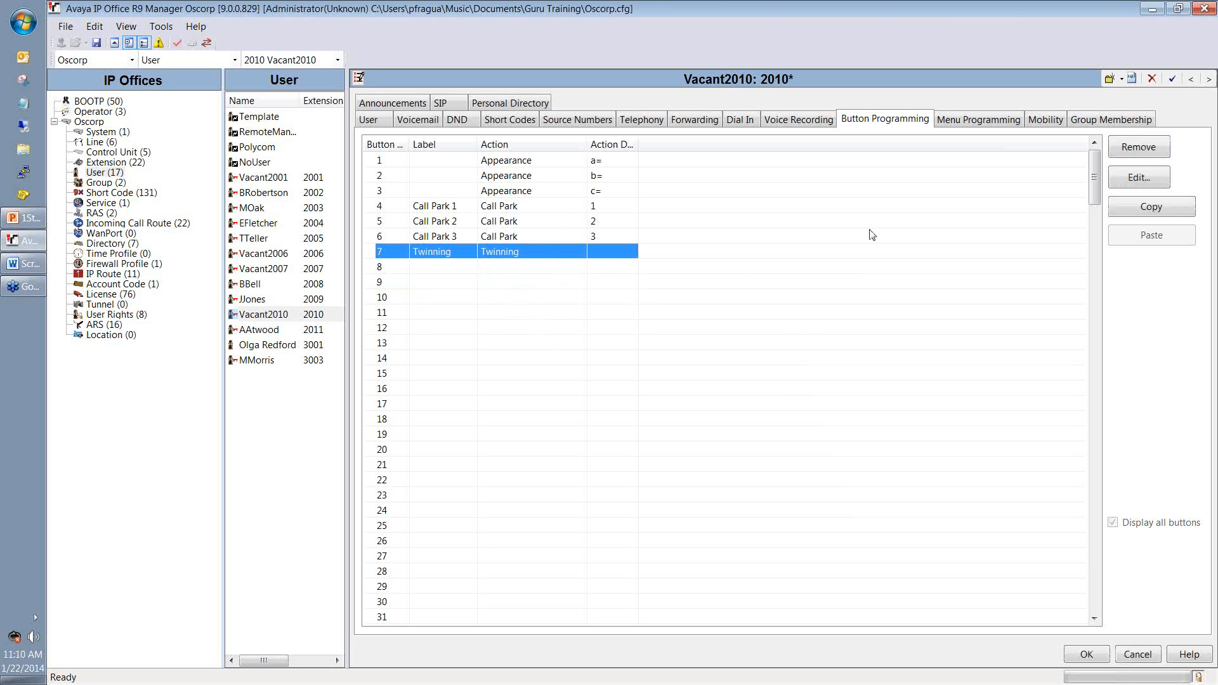
{"action": "left_click", "coordinate": [967, 120]}
{"action": "left_click", "coordinate": [1054, 119]}
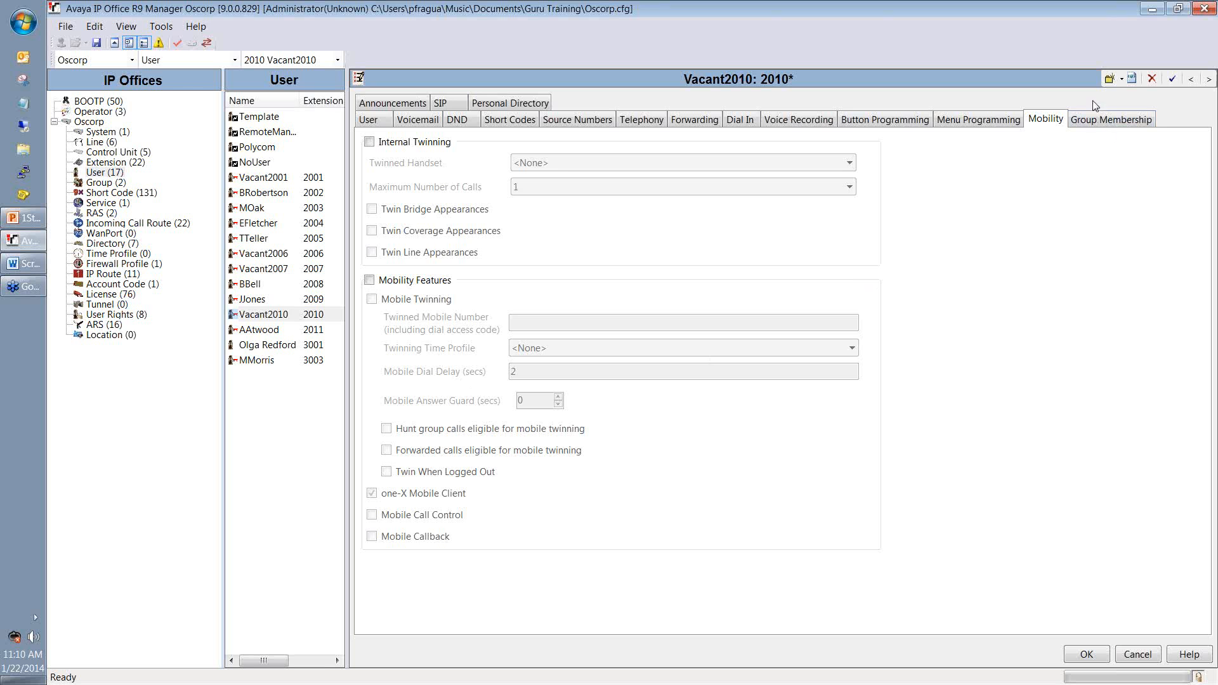
Step: Look over Group Membership, Announcements, SIP and Personal Directory, then apply the Vacant2010 edits
{"action": "left_click", "coordinate": [1104, 125]}
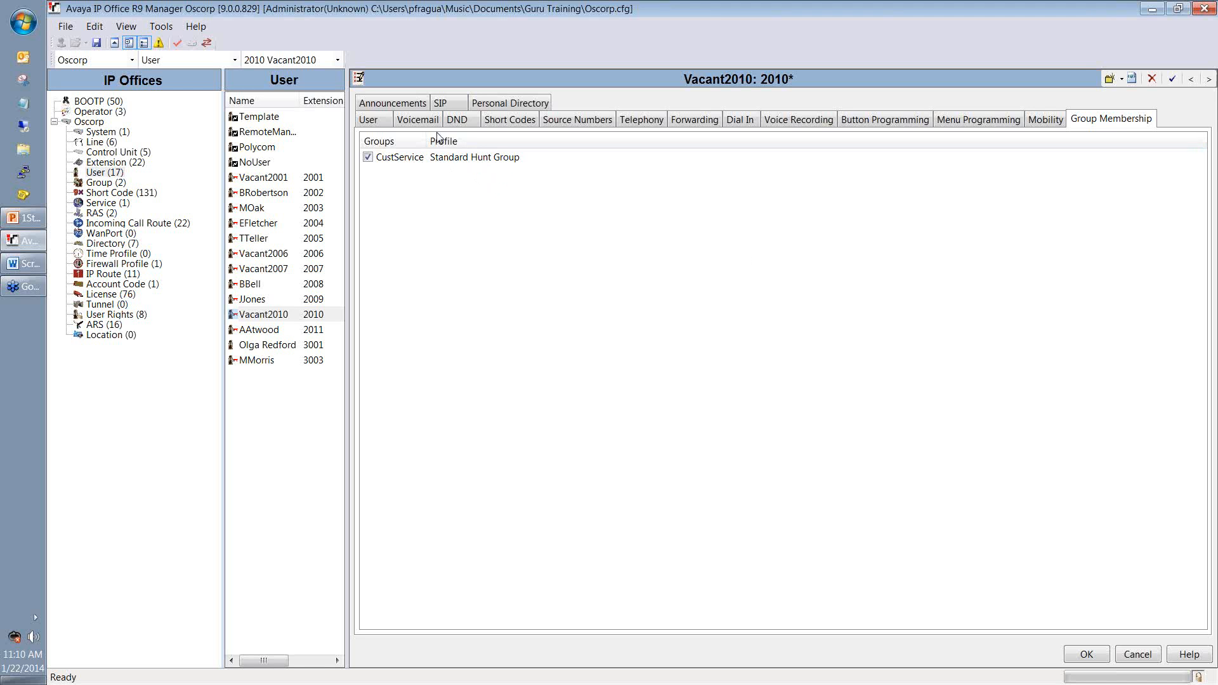
{"action": "left_click", "coordinate": [392, 108]}
{"action": "left_click", "coordinate": [451, 120]}
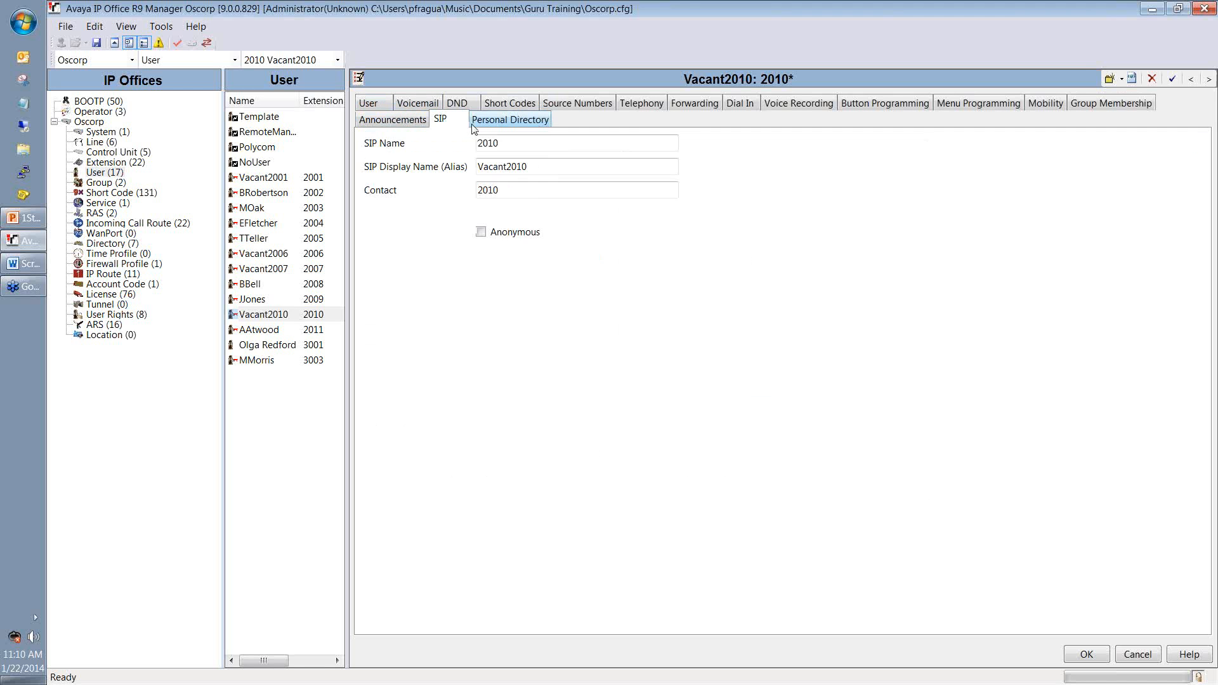
{"action": "left_click", "coordinate": [504, 119]}
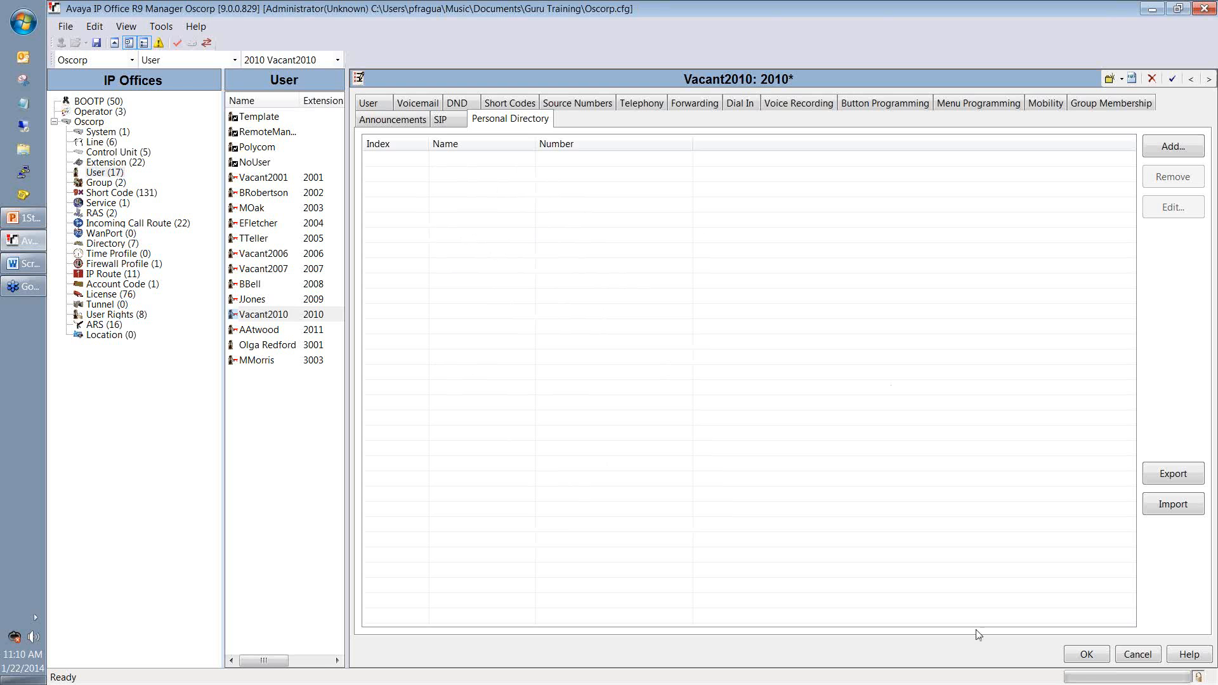
{"action": "left_click", "coordinate": [1086, 655]}
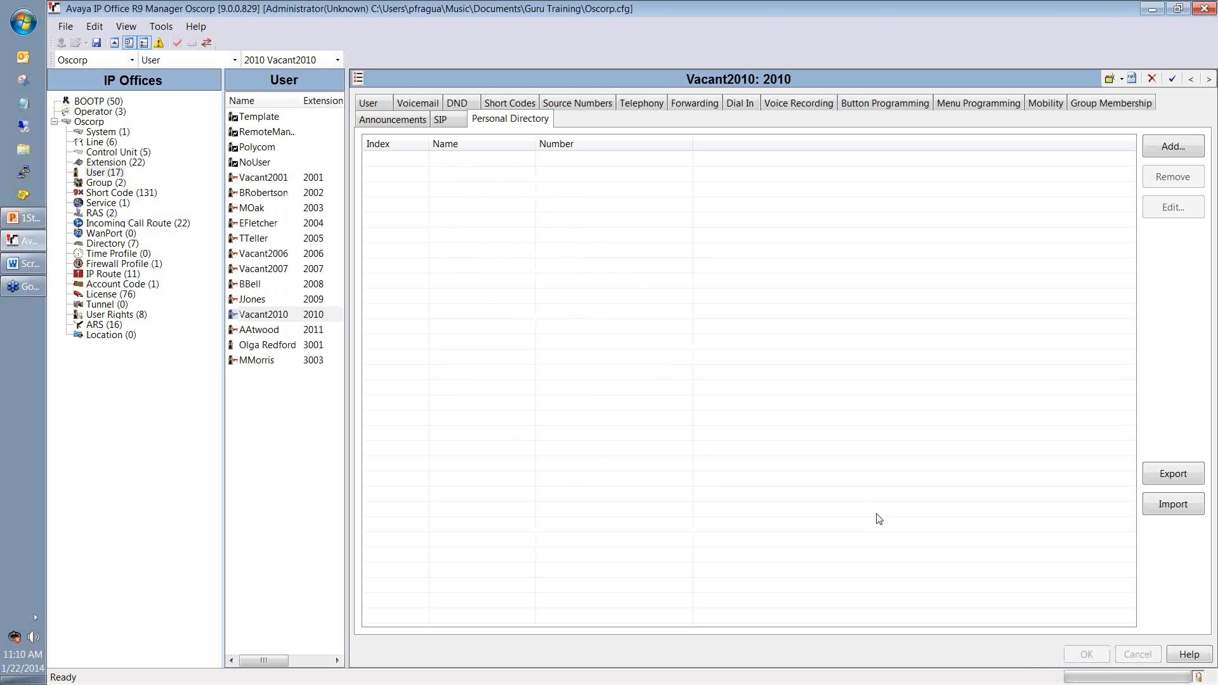
Step: Remove Vacant2010 from the CustService hunt group members, apply it, and return to Users
{"action": "left_click", "coordinate": [371, 102]}
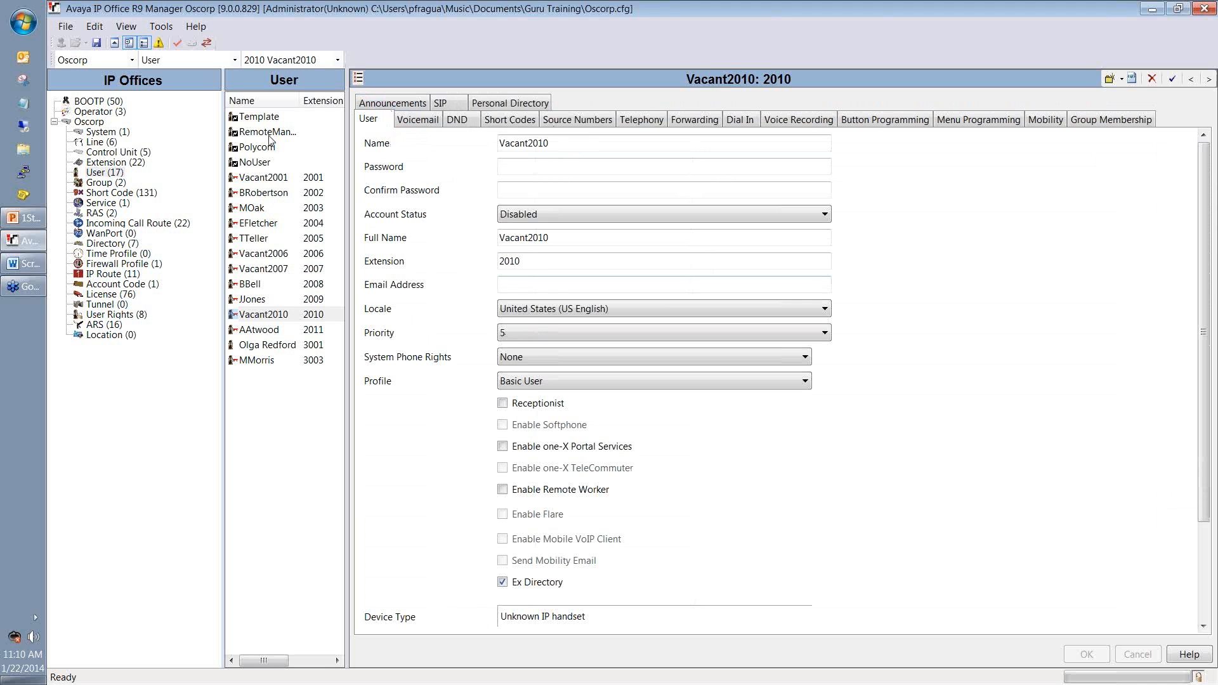
{"action": "left_click", "coordinate": [117, 184]}
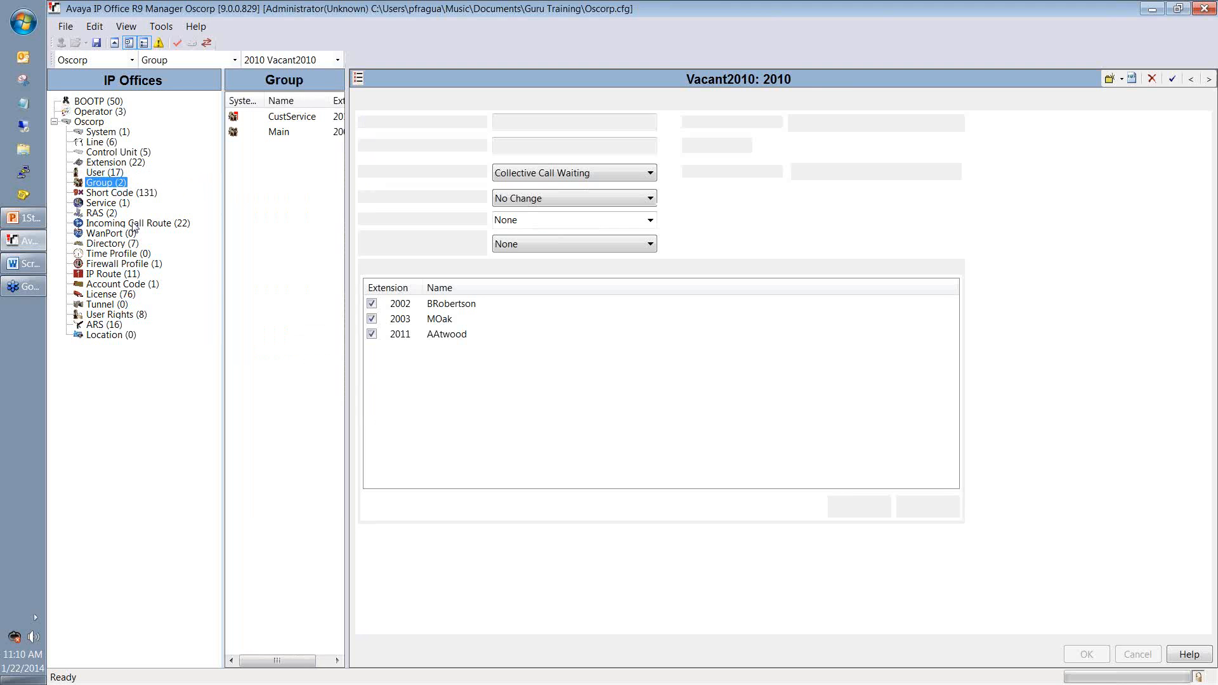
{"action": "left_click", "coordinate": [285, 118]}
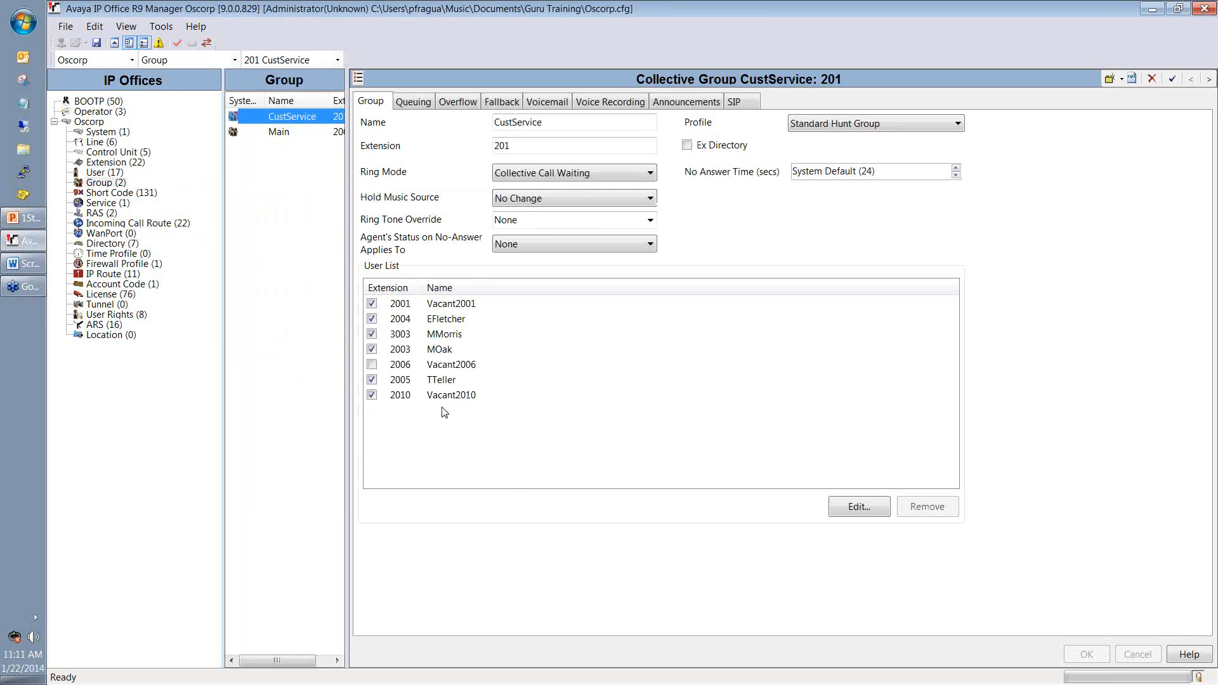
{"action": "left_click", "coordinate": [874, 508]}
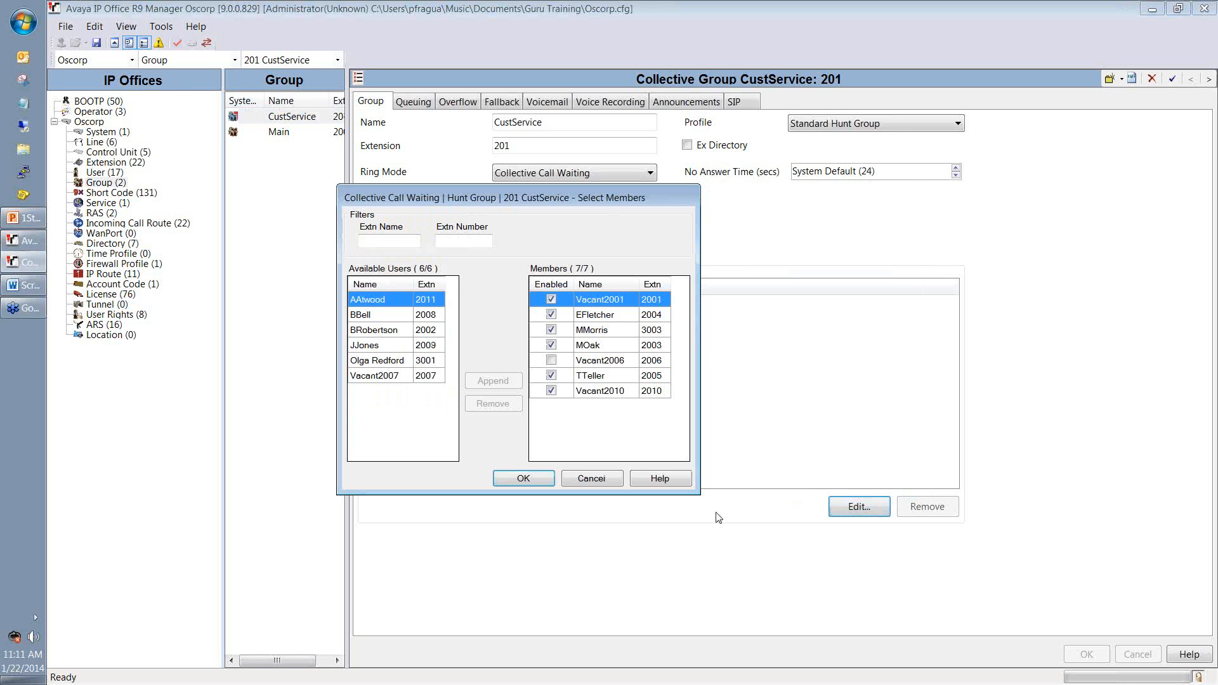
{"action": "left_click", "coordinate": [646, 391]}
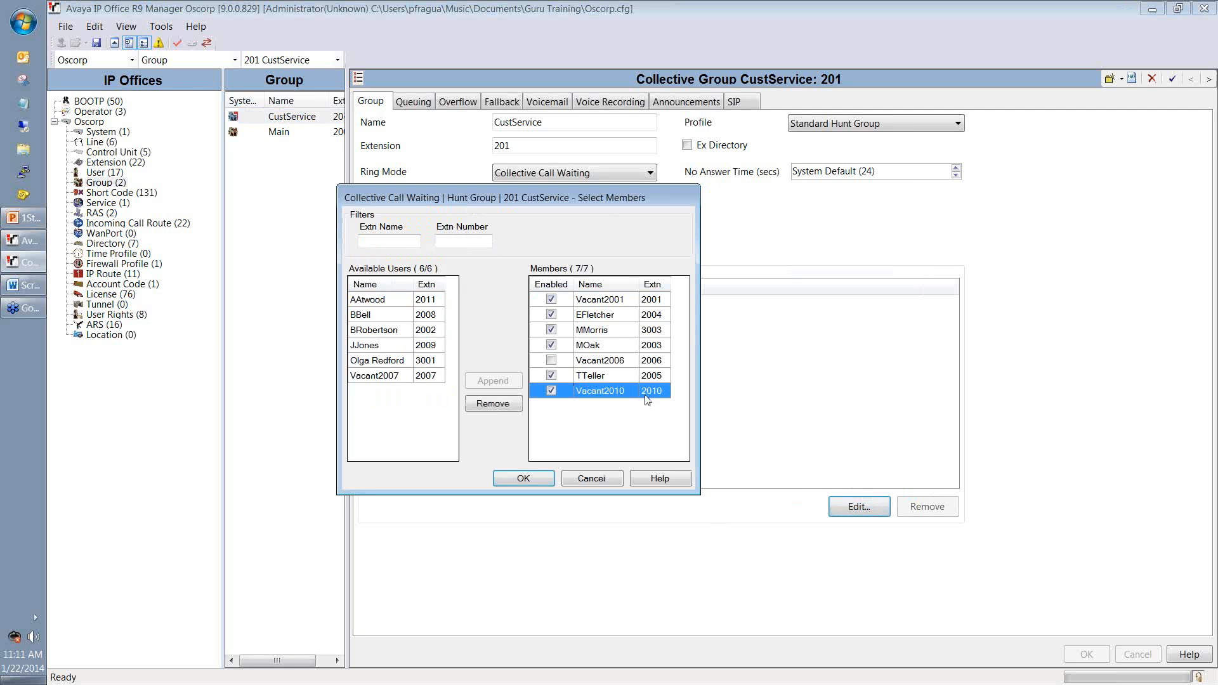
{"action": "left_click", "coordinate": [507, 406]}
{"action": "left_click", "coordinate": [521, 480]}
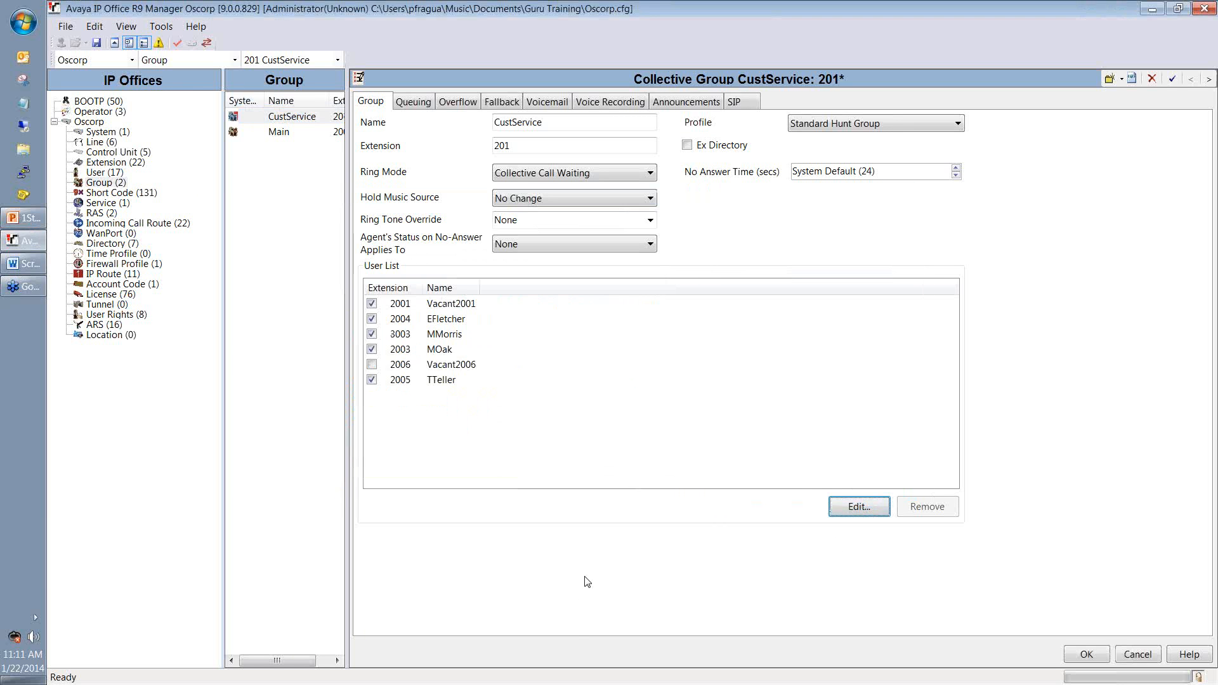
{"action": "left_click", "coordinate": [1103, 656]}
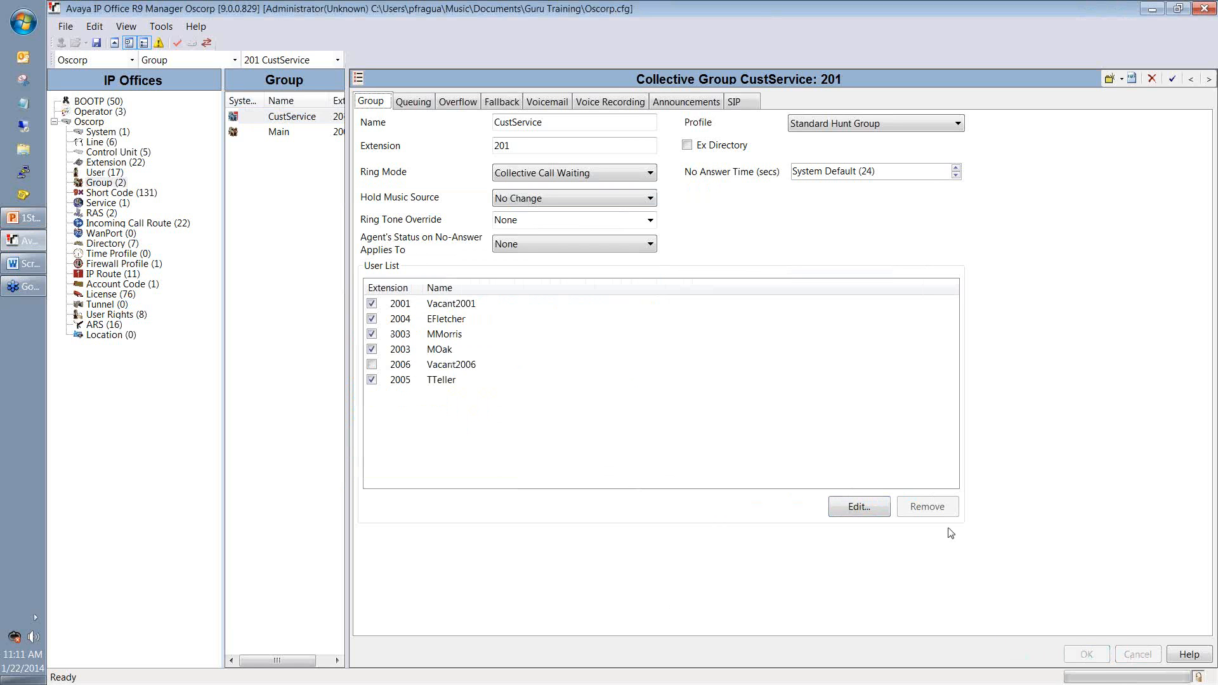
{"action": "left_click", "coordinate": [105, 172]}
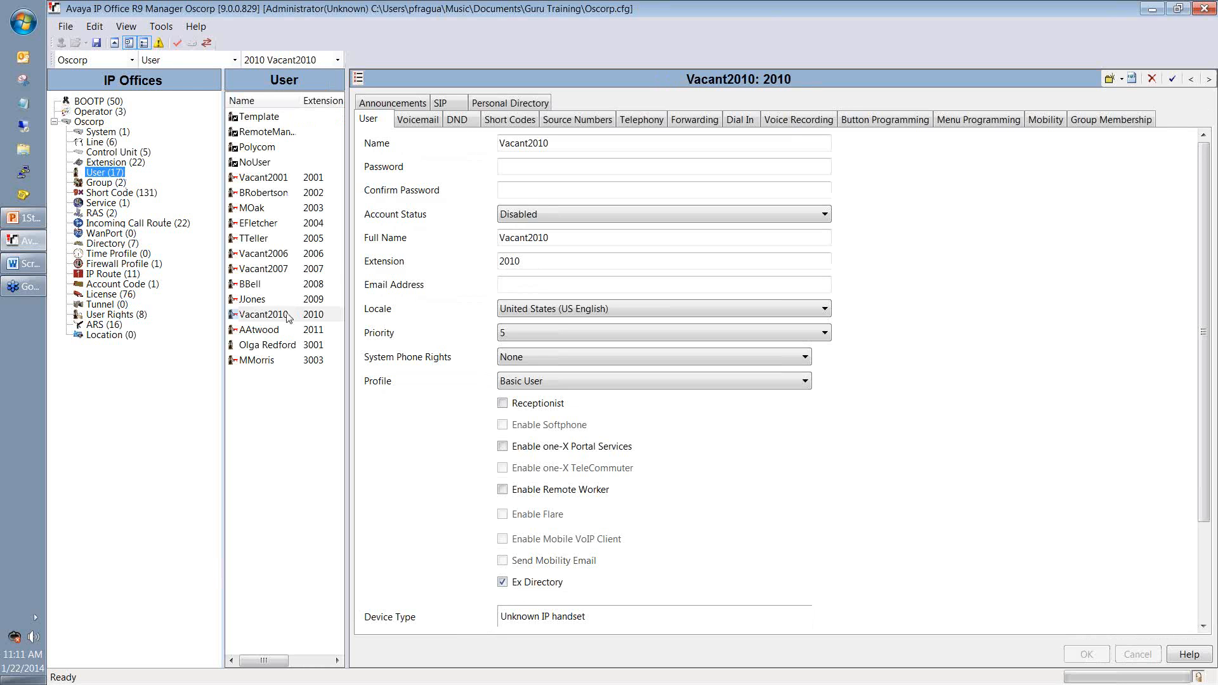
Step: Save the configuration file and reopen the Vacant2010 user on extension 2010
{"action": "left_click", "coordinate": [288, 316]}
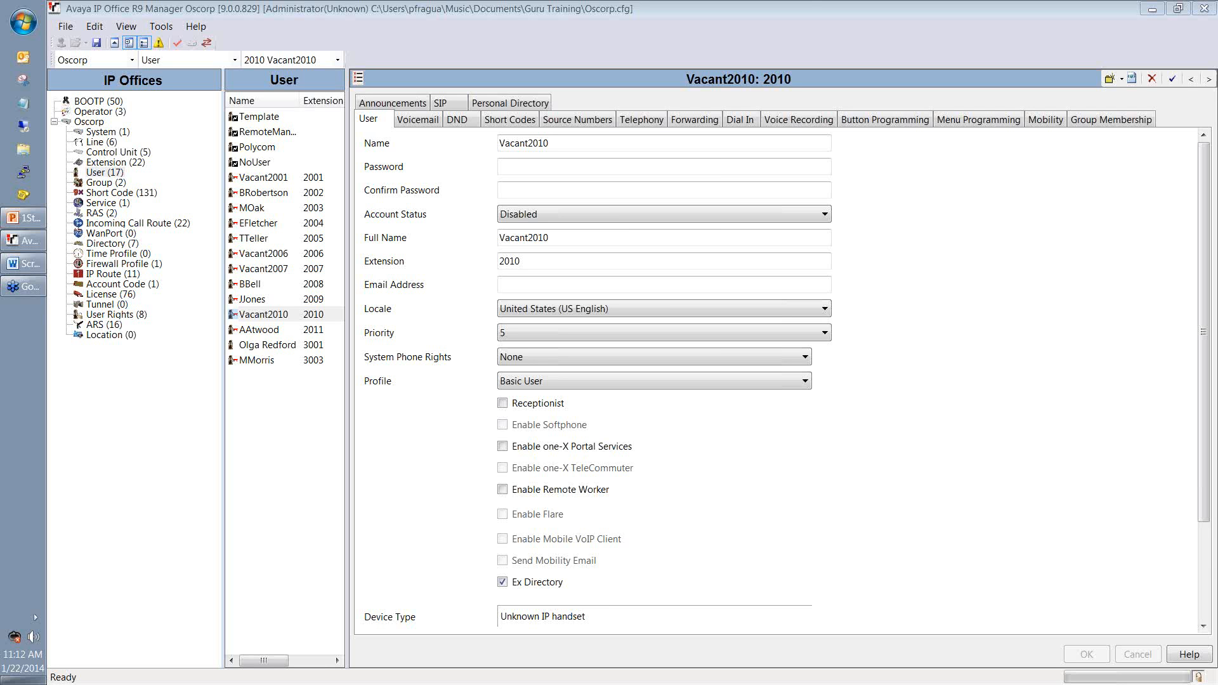
{"action": "left_click", "coordinate": [297, 442]}
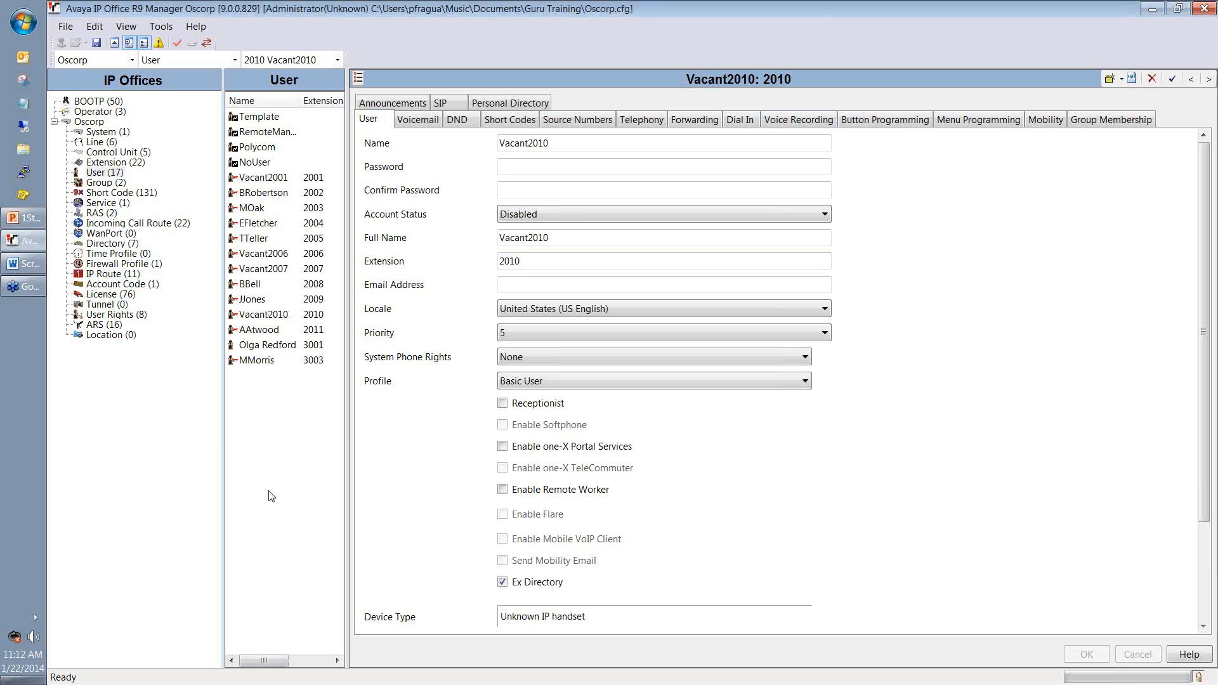
{"action": "left_click", "coordinate": [95, 43]}
{"action": "left_click", "coordinate": [295, 315]}
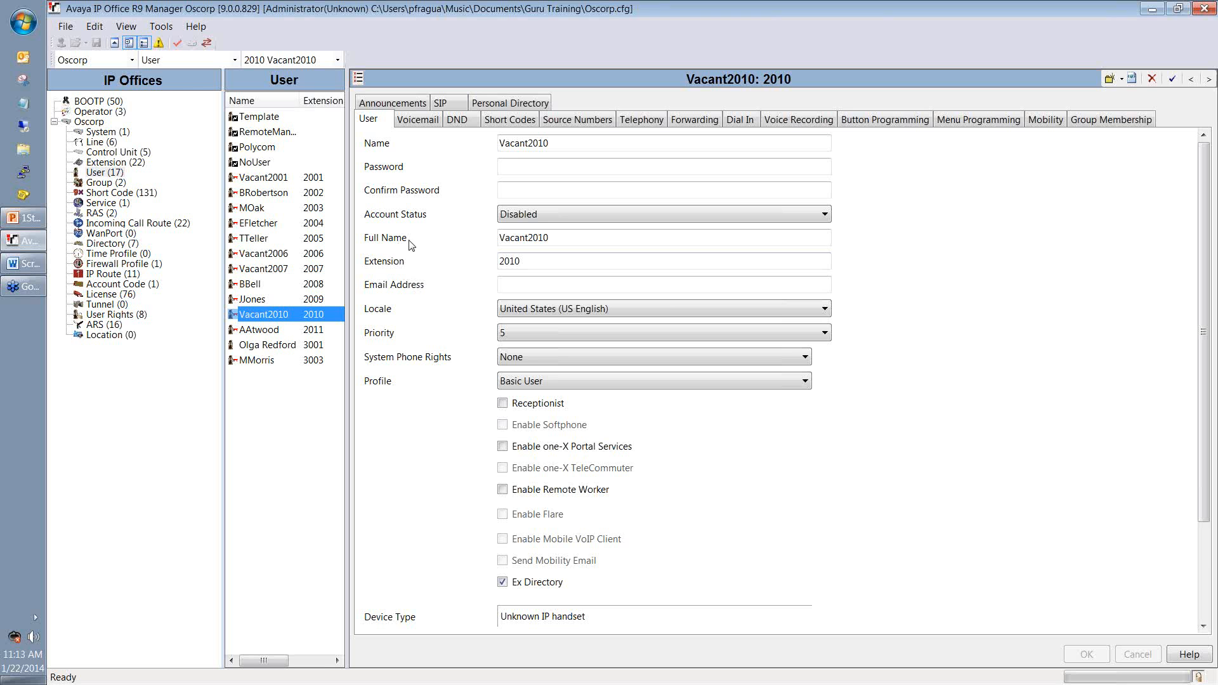
Step: Replace the Vacant2010 placeholder in Full Name with the new employee's full name
{"action": "left_click", "coordinate": [584, 237]}
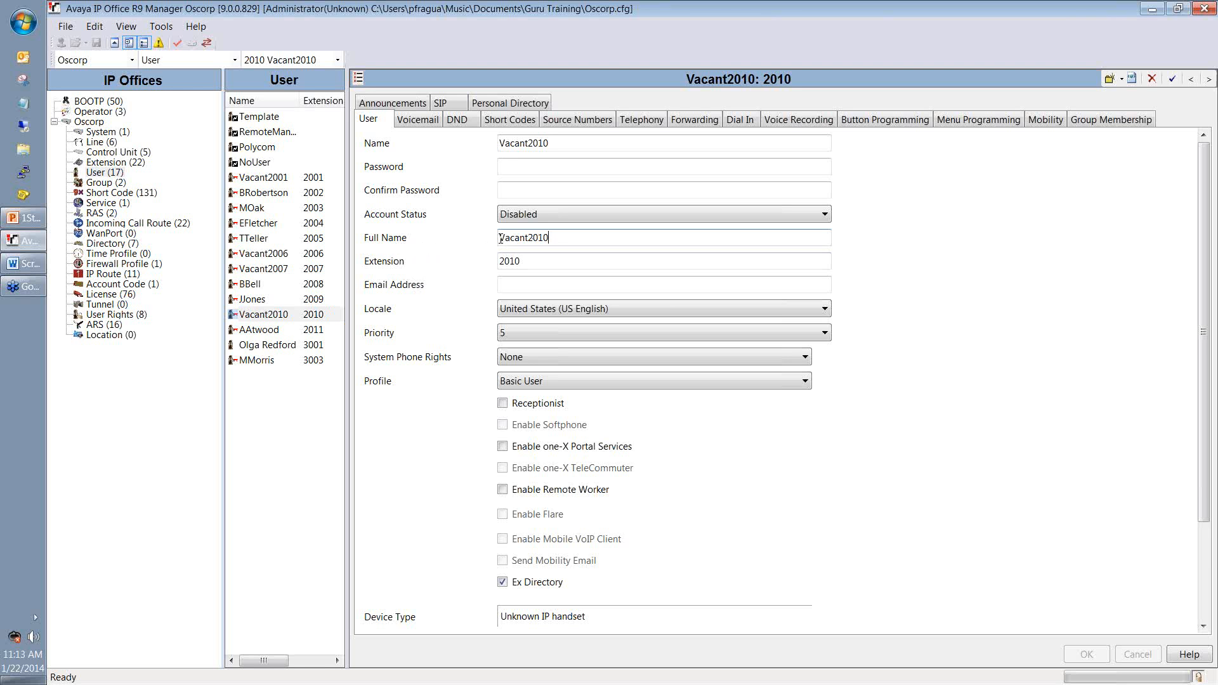
{"action": "double_click", "coordinate": [500, 238]}
{"action": "key", "text": "Delete"}
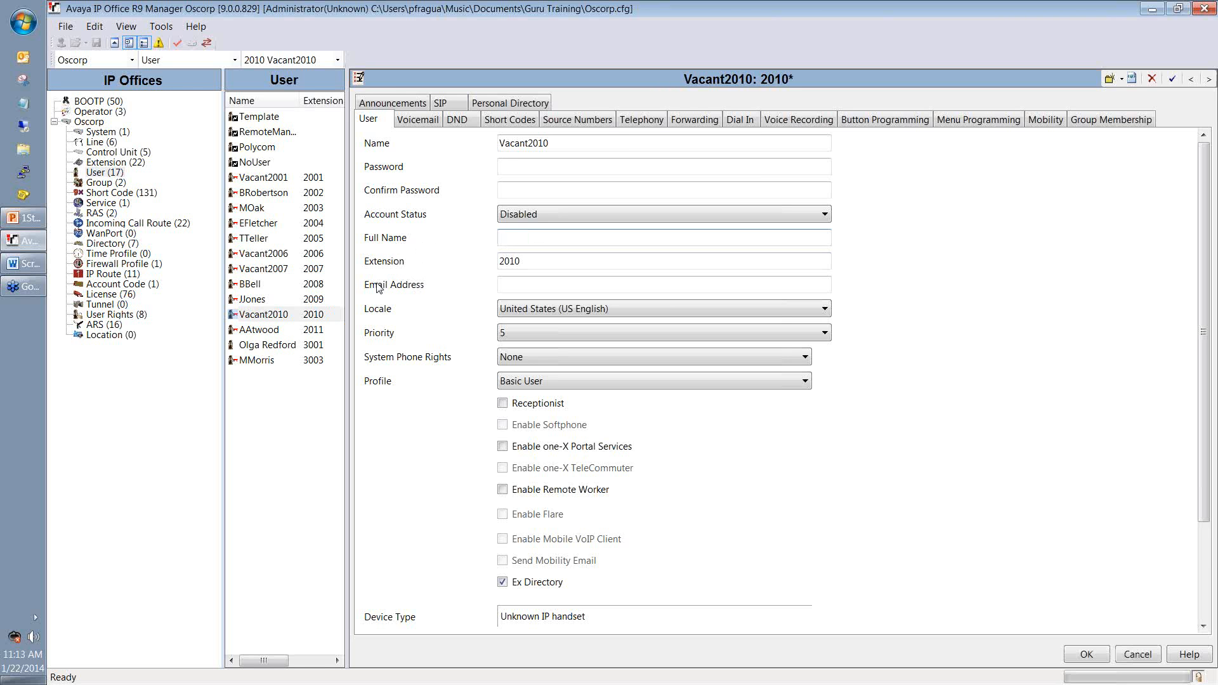
Step: Copy the full name into Name and shorten it to the initial plus surname
{"action": "left_click_drag", "start_coordinate": [541, 238], "coordinate": [494, 240]}
{"action": "right_click", "coordinate": [515, 240]}
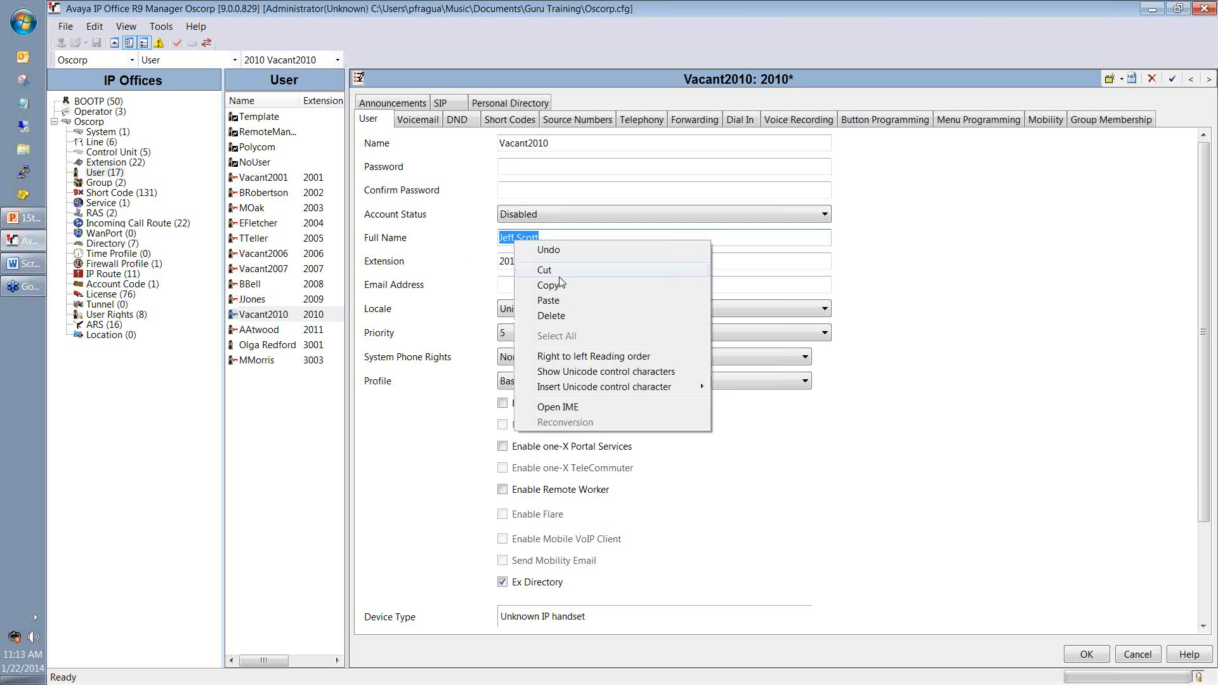
{"action": "left_click", "coordinate": [560, 286]}
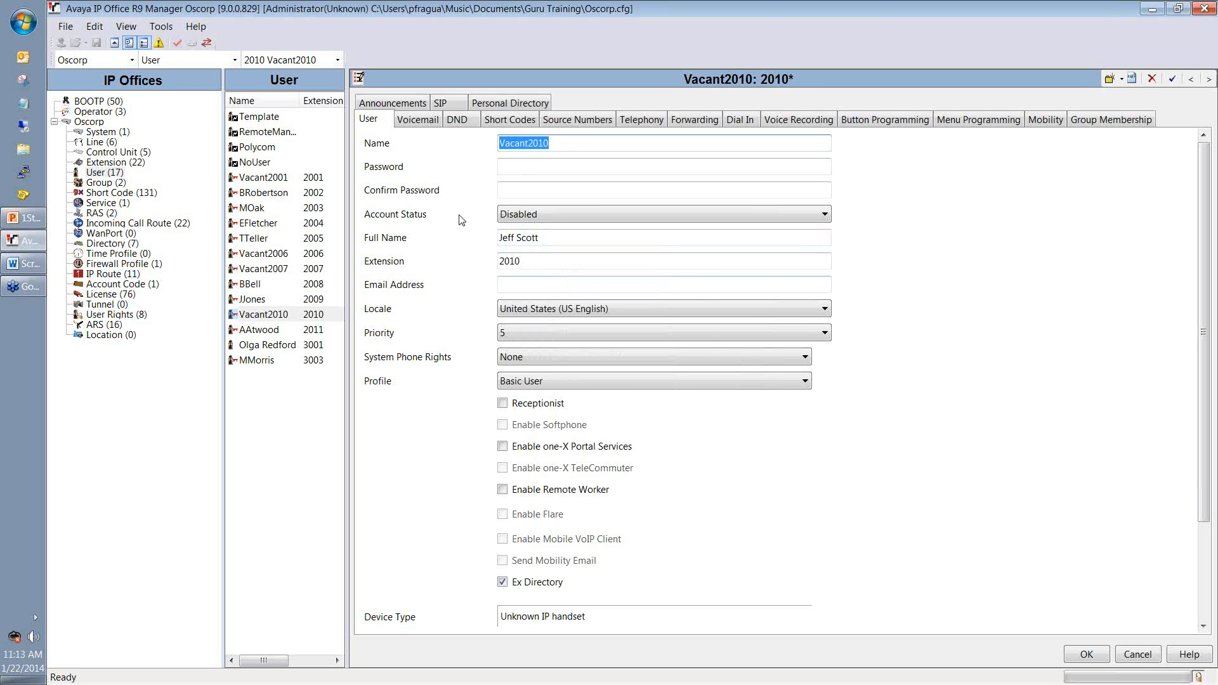
{"action": "key", "text": "ctrl+v"}
{"action": "key", "text": "BackSpace"}
{"action": "key", "text": "BackSpace"}
{"action": "key", "text": "BackSpace"}
{"action": "key", "text": "BackSpace"}
{"action": "key", "text": "ctrl+a"}
{"action": "left_click", "coordinate": [511, 143]}
{"action": "left_click_drag", "start_coordinate": [537, 150], "coordinate": [472, 159]}
{"action": "left_click", "coordinate": [526, 166]}
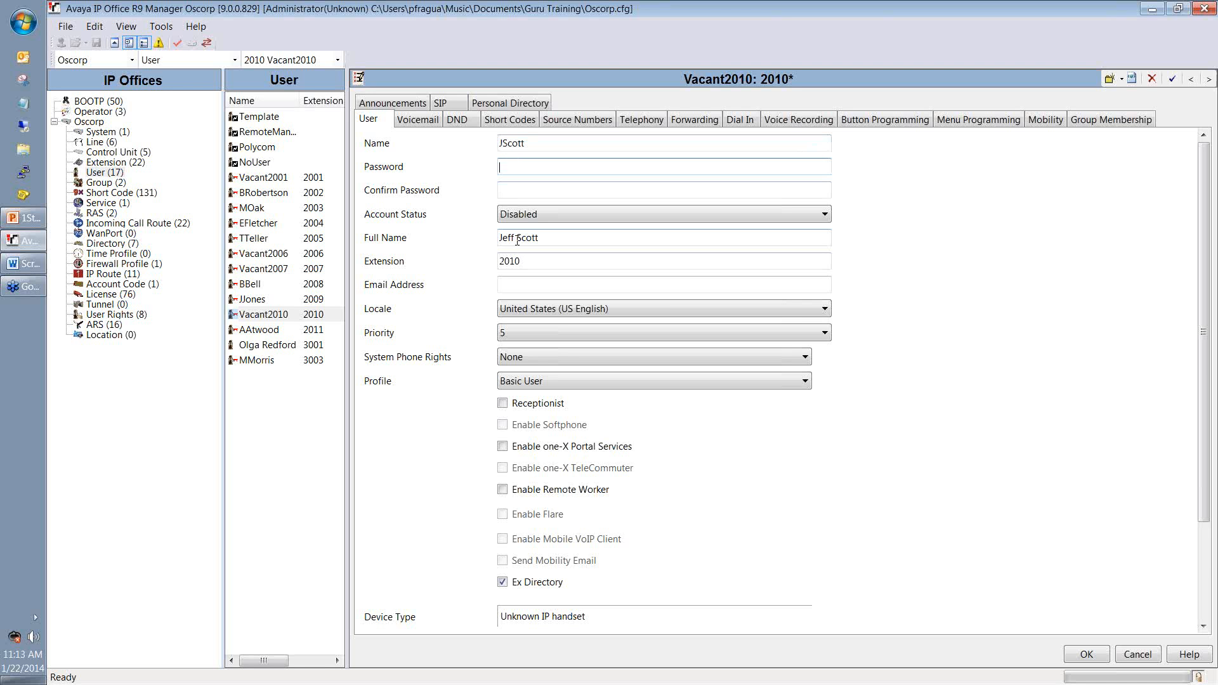
Step: Enter and confirm a four-character password, and set Account Status to Enabled
{"action": "type", "text": "****"}
{"action": "key", "text": "Tab"}
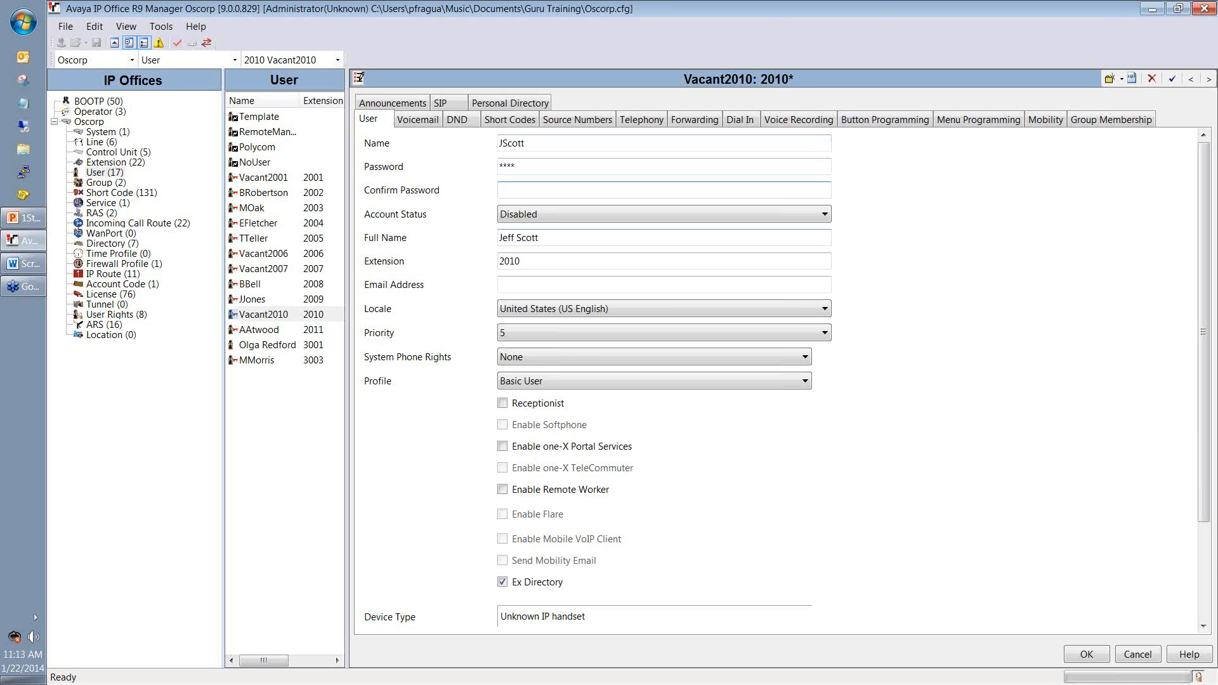
{"action": "type", "text": "****"}
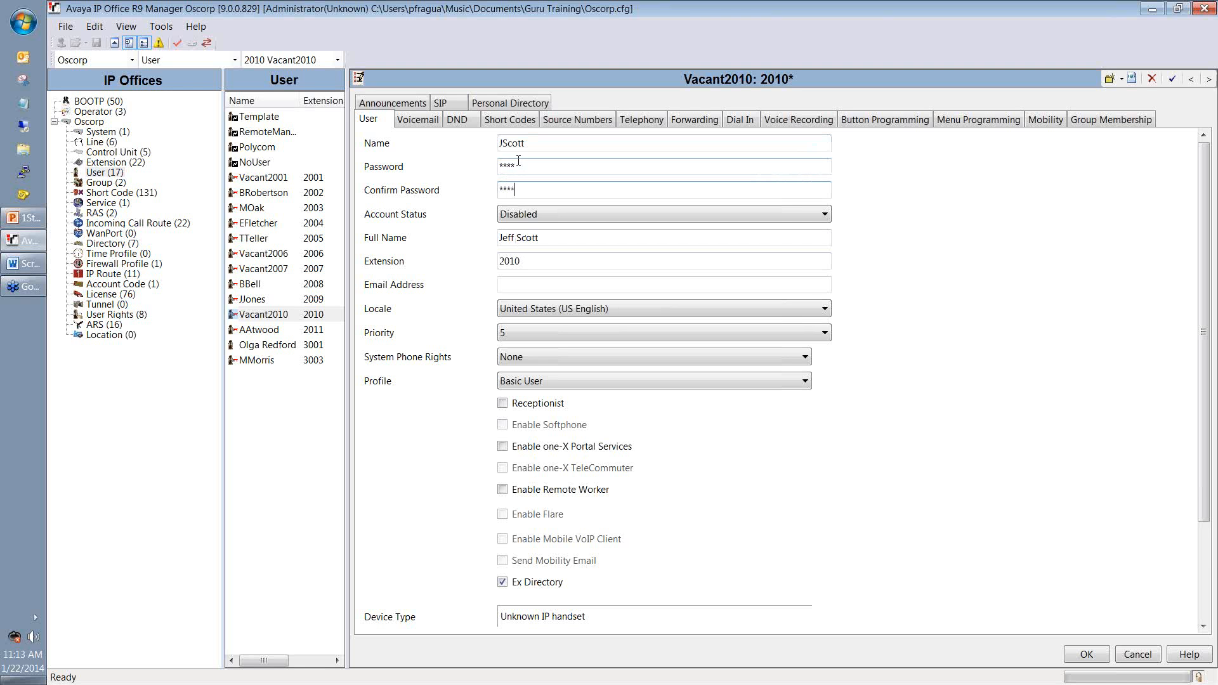
{"action": "left_click_drag", "start_coordinate": [526, 170], "coordinate": [436, 178]}
{"action": "left_click_drag", "start_coordinate": [522, 186], "coordinate": [498, 190]}
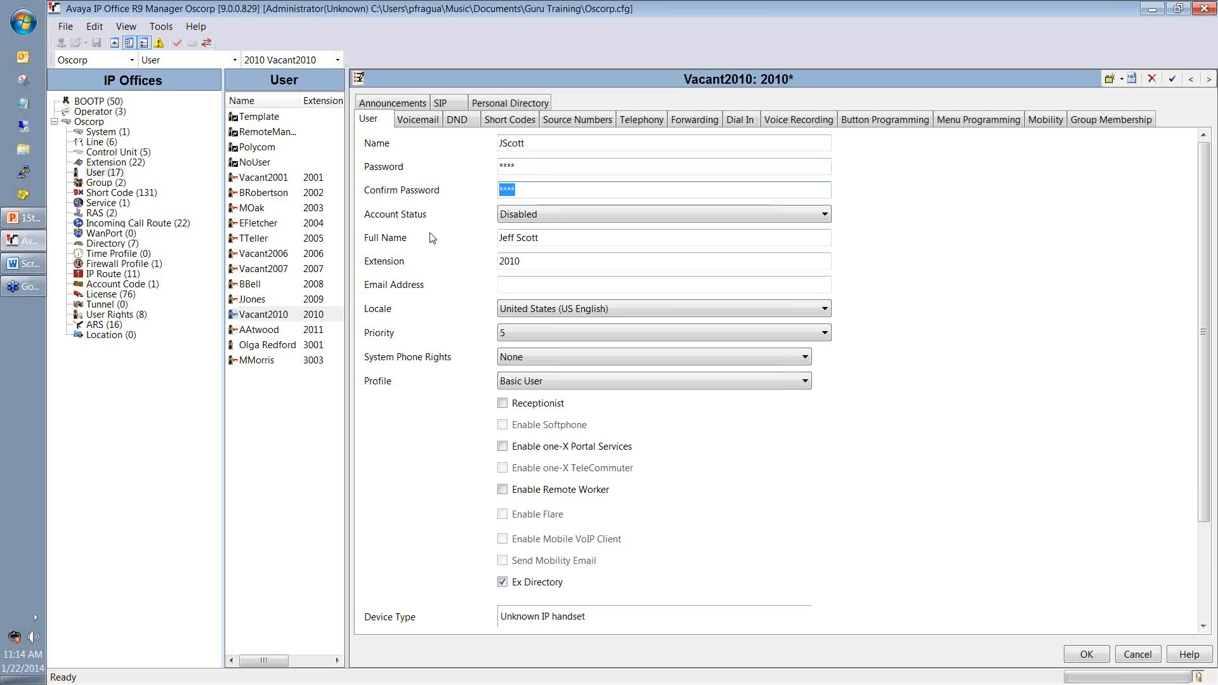
{"action": "left_click", "coordinate": [556, 217]}
{"action": "left_click", "coordinate": [540, 228]}
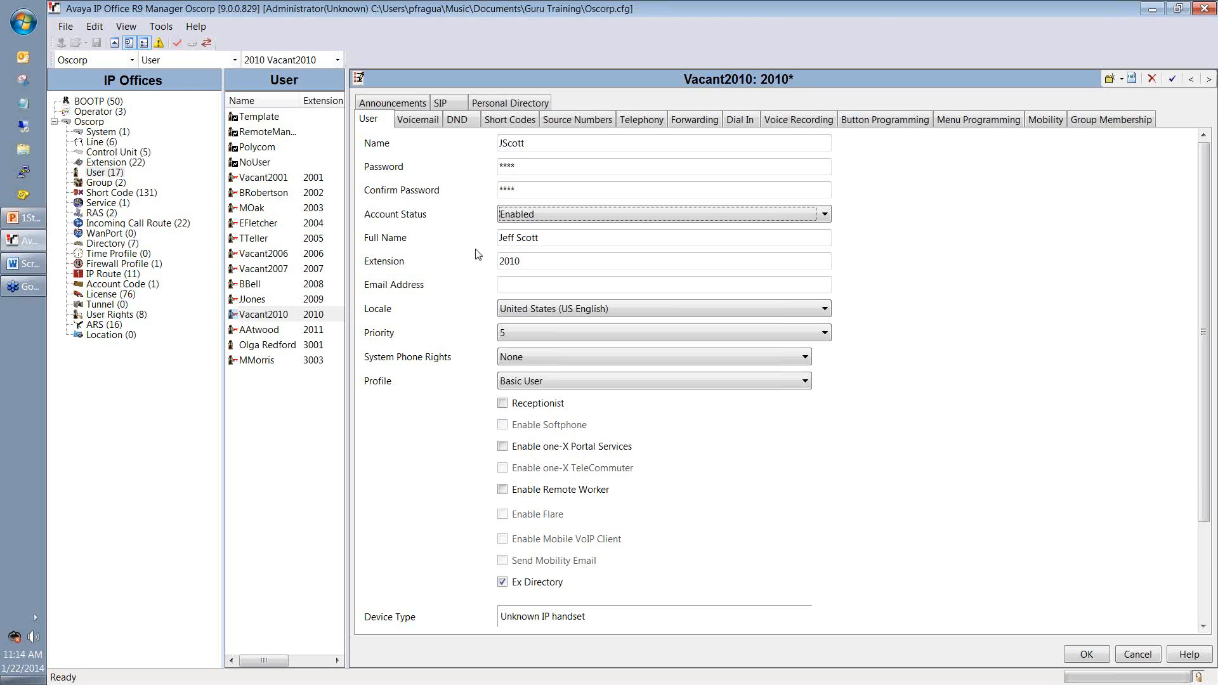
Step: Fill in the new employee's e-mail address in the Email Address field
{"action": "key", "text": "Tab"}
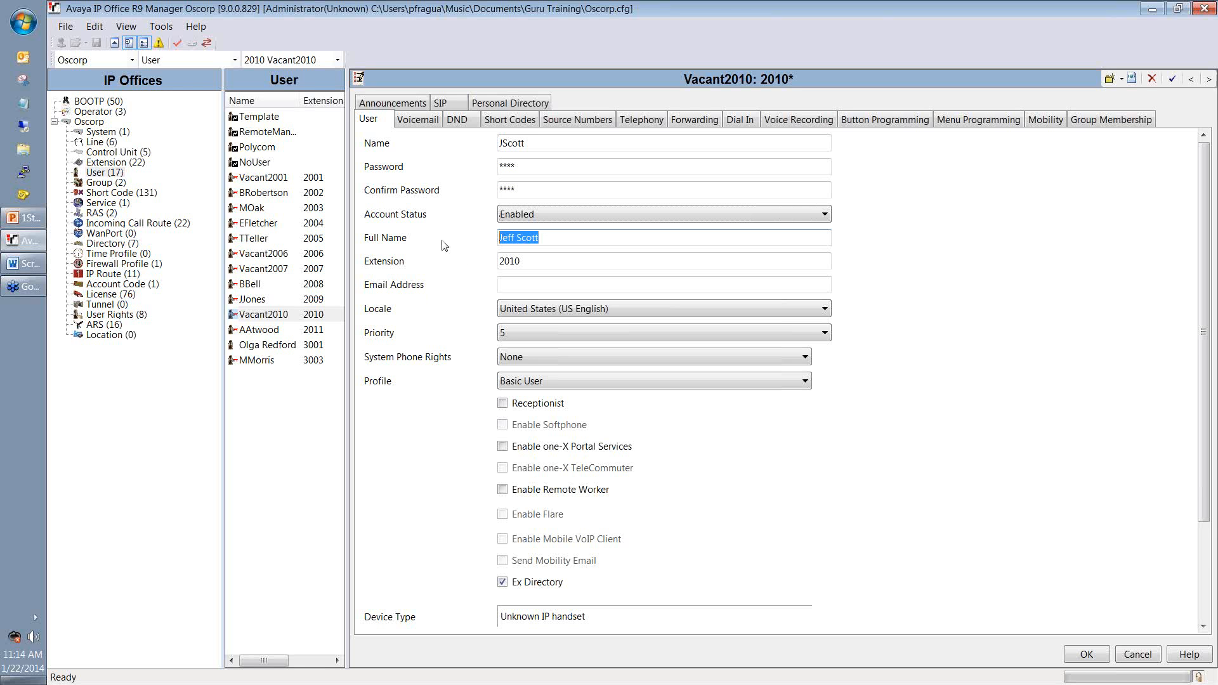
{"action": "left_click", "coordinate": [521, 286]}
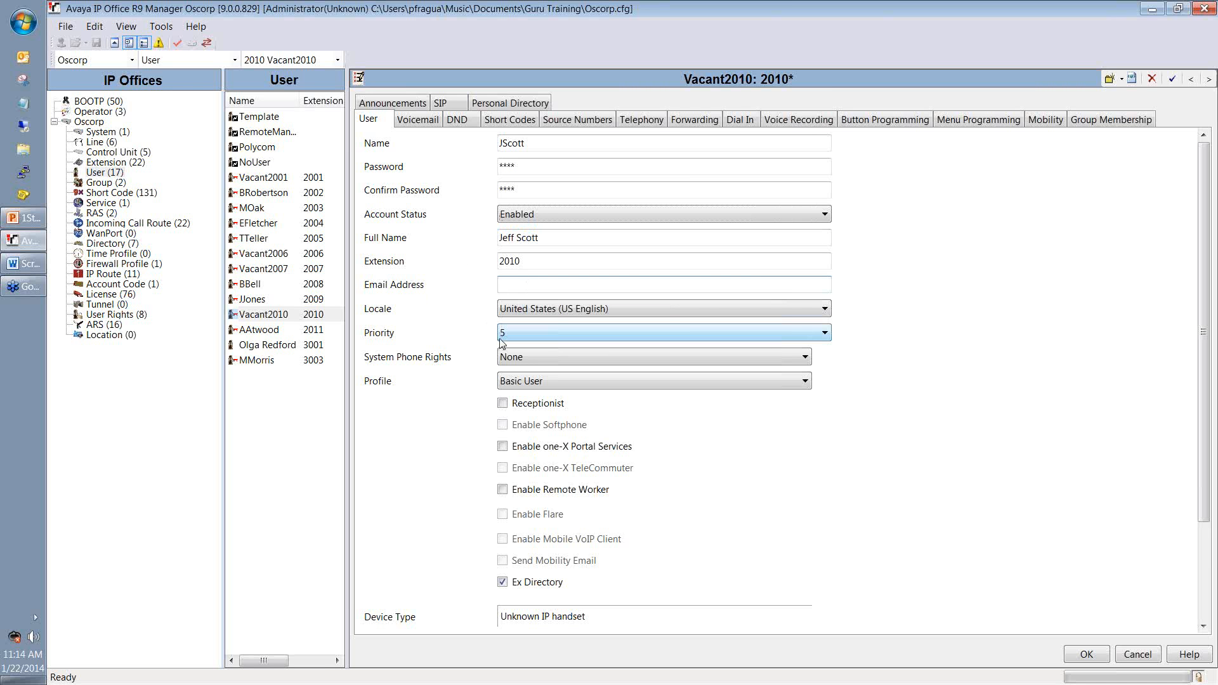
Step: Assign the Power User profile and untick Ex Directory
{"action": "left_click", "coordinate": [539, 382]}
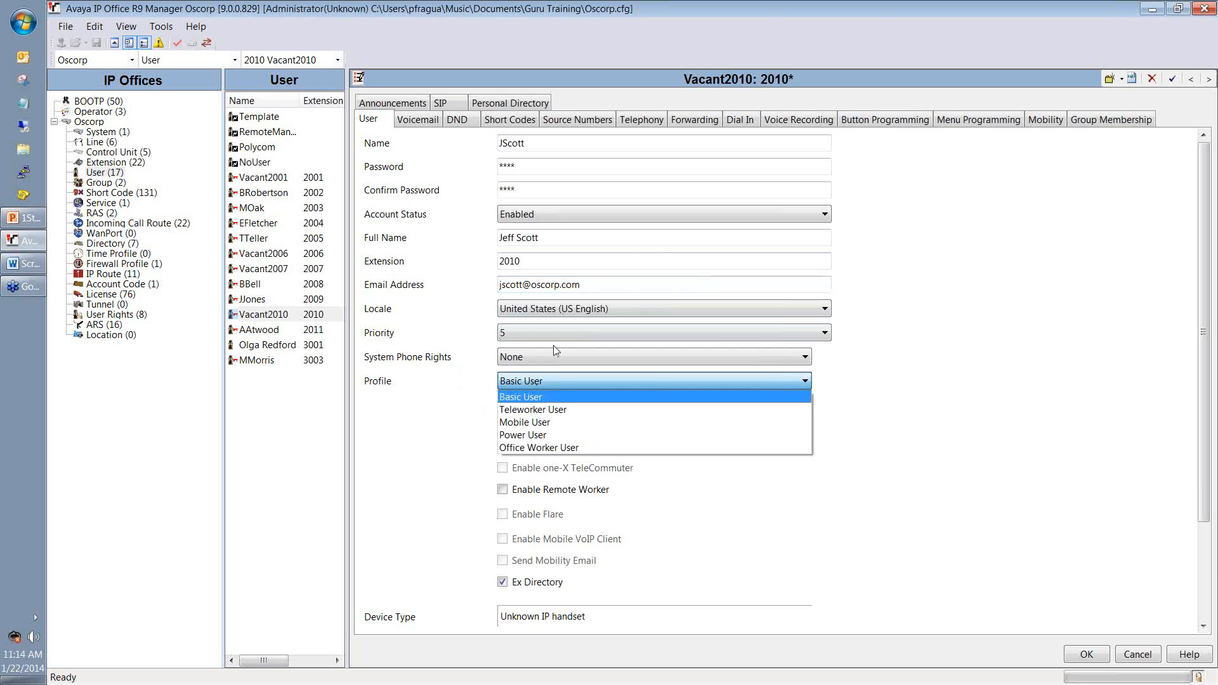
{"action": "left_click", "coordinate": [550, 435]}
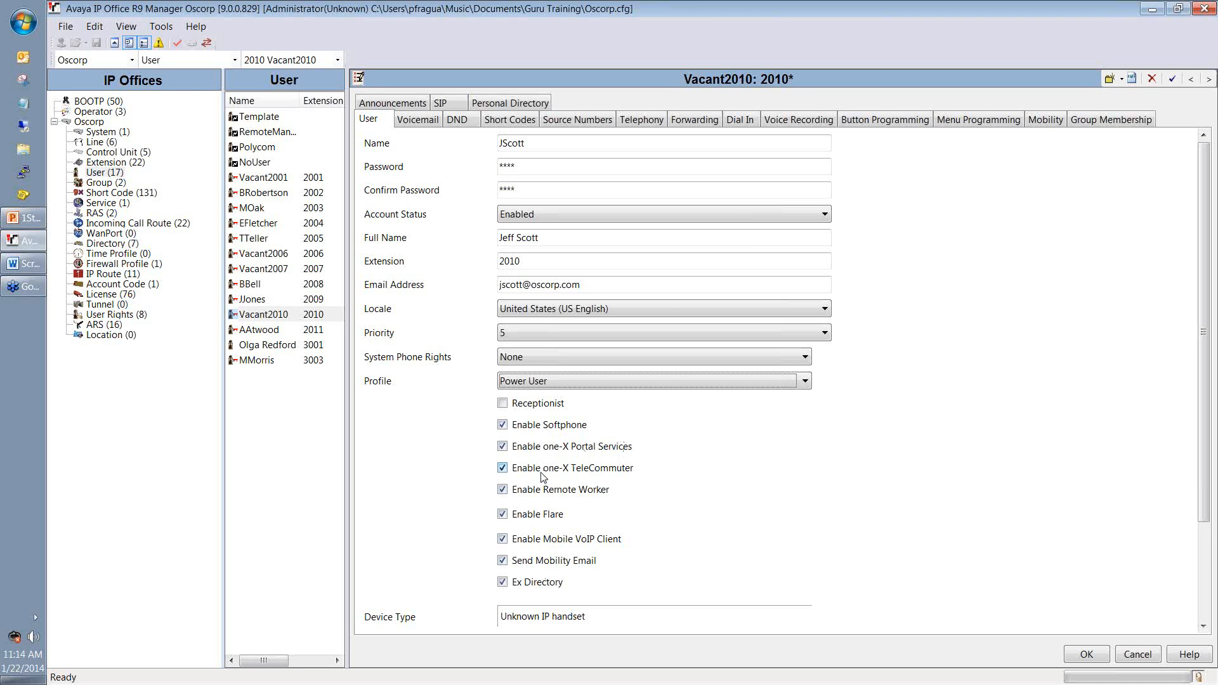
{"action": "left_click", "coordinate": [505, 582]}
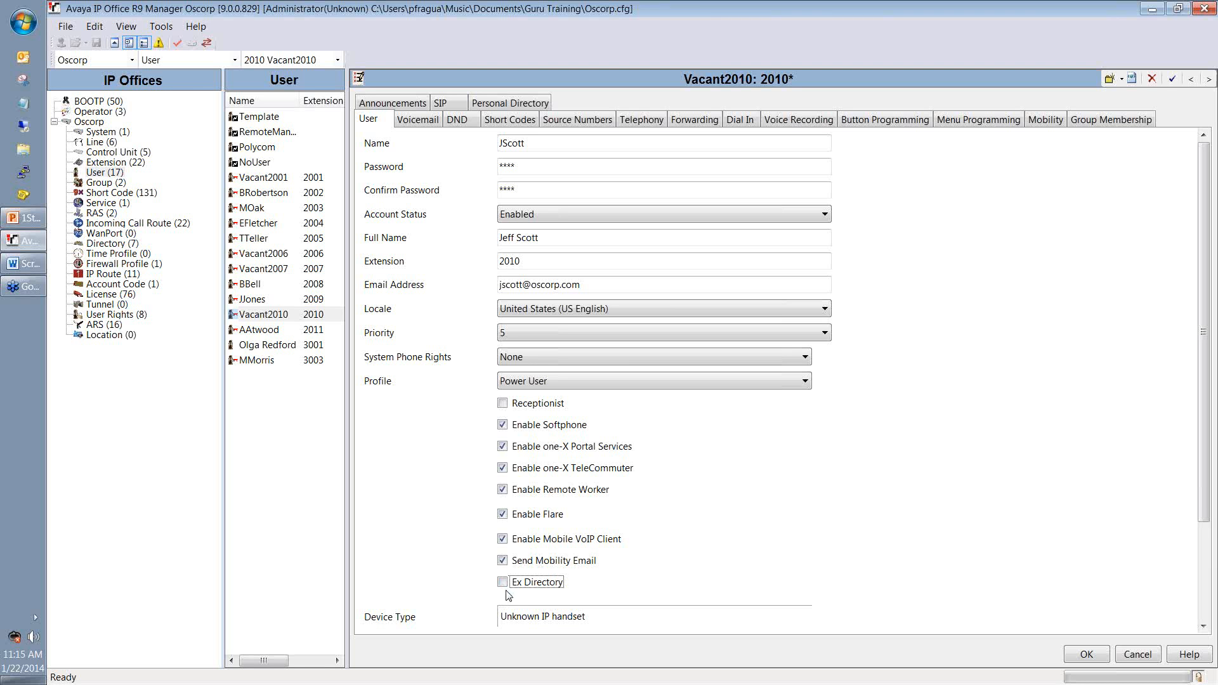
{"action": "left_click", "coordinate": [418, 122]}
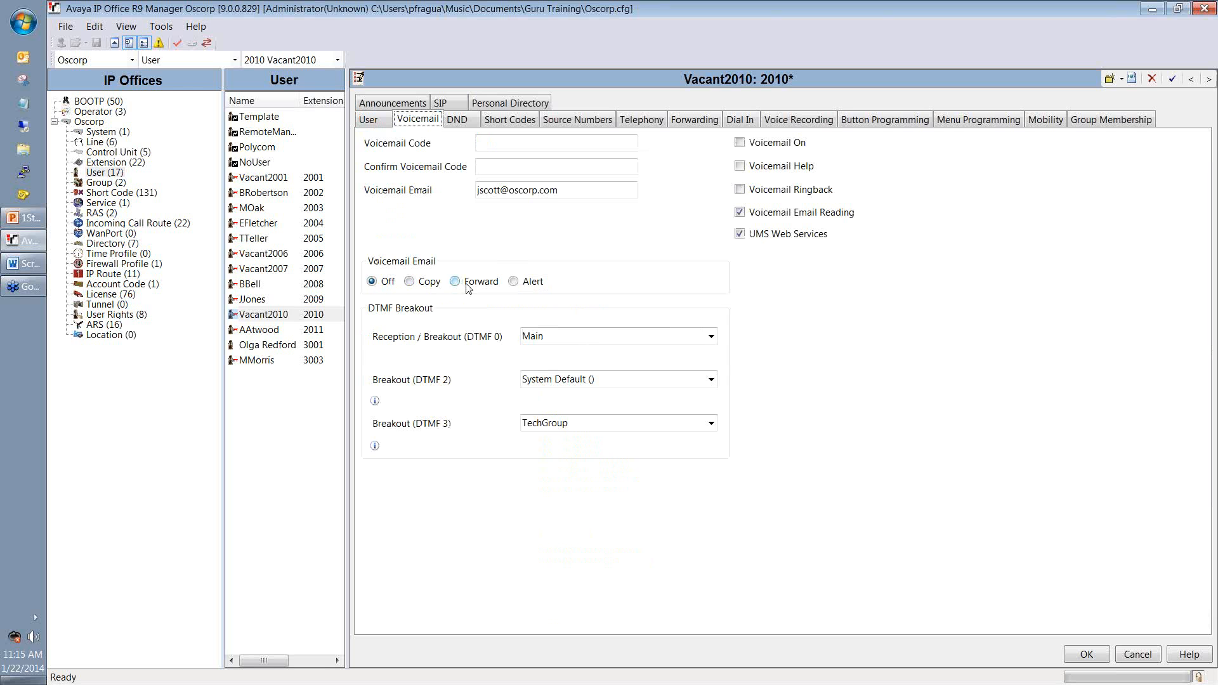
Step: Turn Voicemail On and enter a matching four-digit voicemail code in both code fields
{"action": "left_click", "coordinate": [740, 143]}
{"action": "left_click", "coordinate": [519, 164]}
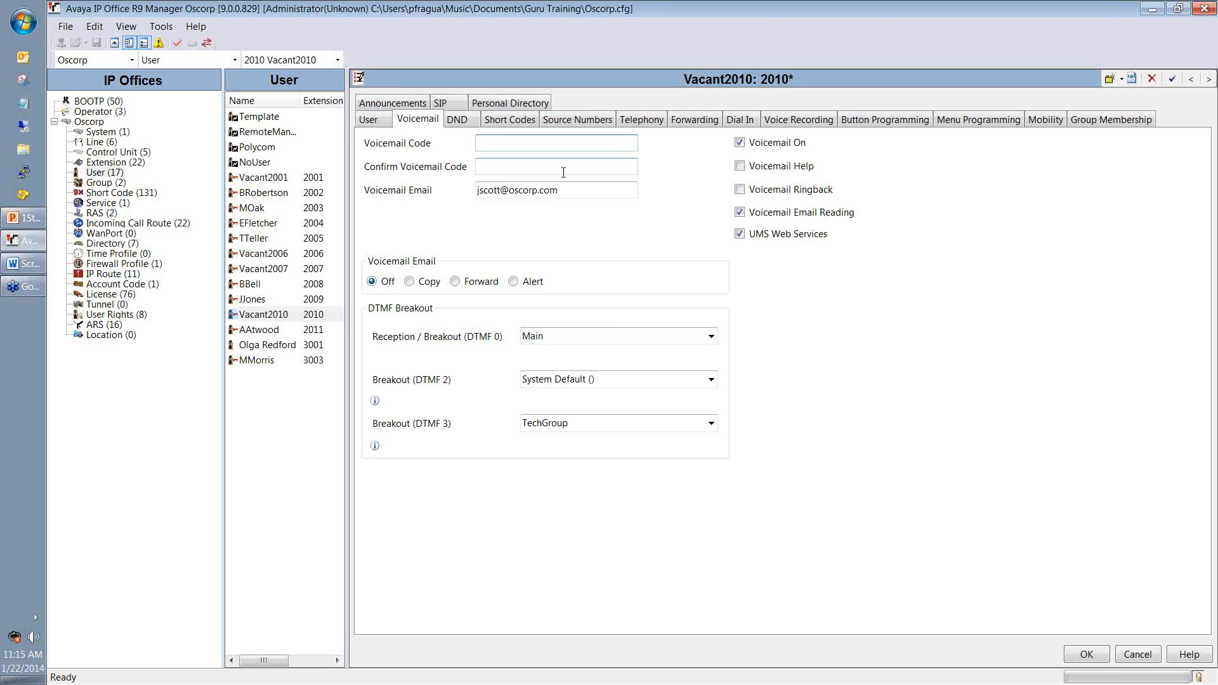
{"action": "type", "text": "1234"}
{"action": "left_click", "coordinate": [563, 172]}
{"action": "type", "text": "1234"}
{"action": "double_click", "coordinate": [520, 145]}
{"action": "left_click", "coordinate": [592, 191]}
{"action": "left_click_drag", "start_coordinate": [591, 191], "coordinate": [475, 191]}
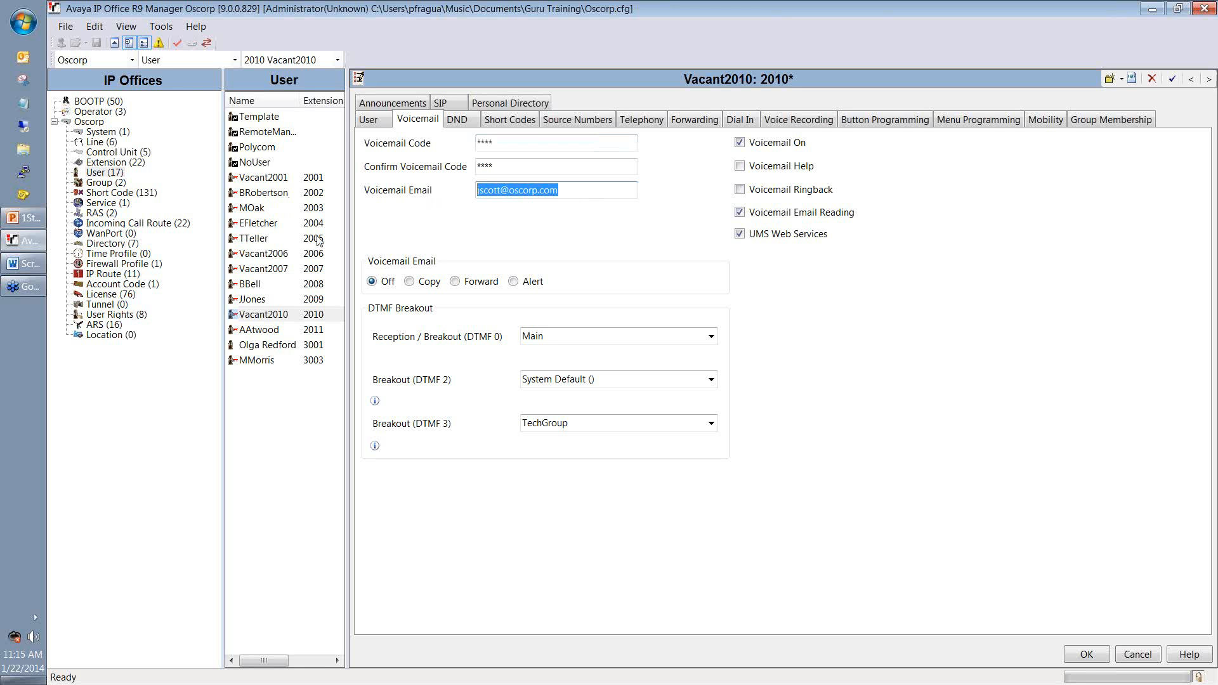
Step: Set Voicemail Email to Copy and check the Reception / Breakout (DTMF 0) destination
{"action": "left_click", "coordinate": [413, 283]}
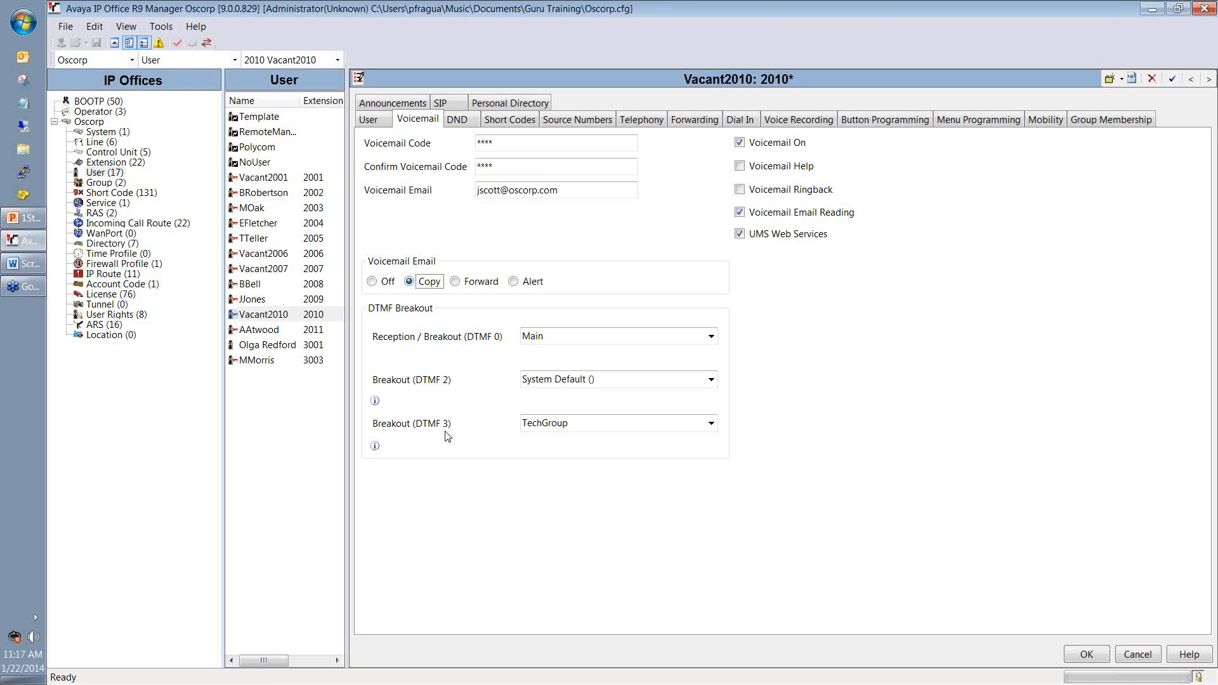
{"action": "left_click", "coordinate": [556, 337]}
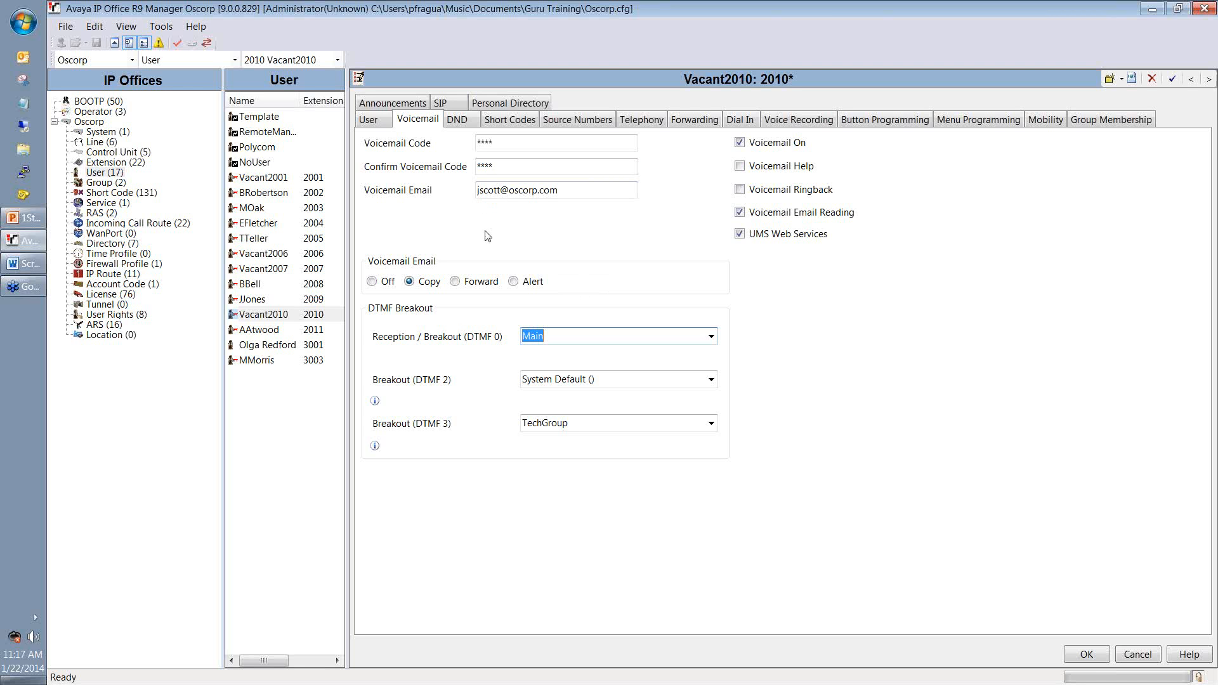
{"action": "left_click", "coordinate": [457, 120]}
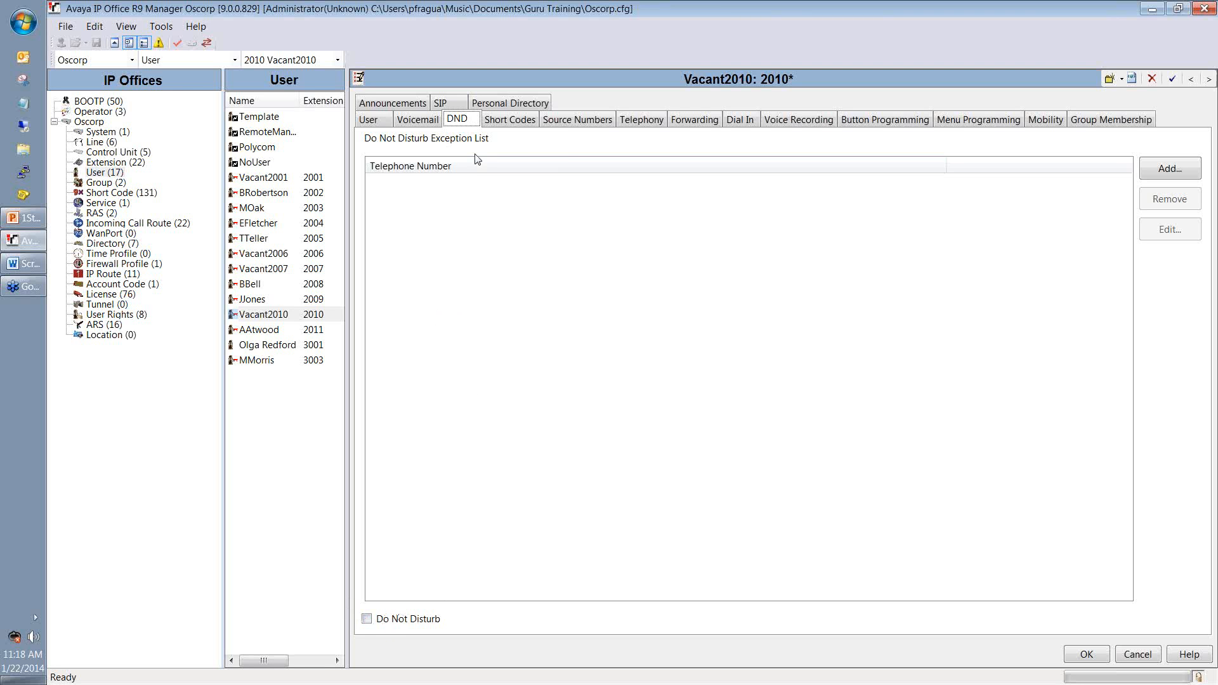
{"action": "left_click", "coordinate": [518, 127]}
{"action": "left_click", "coordinate": [562, 127]}
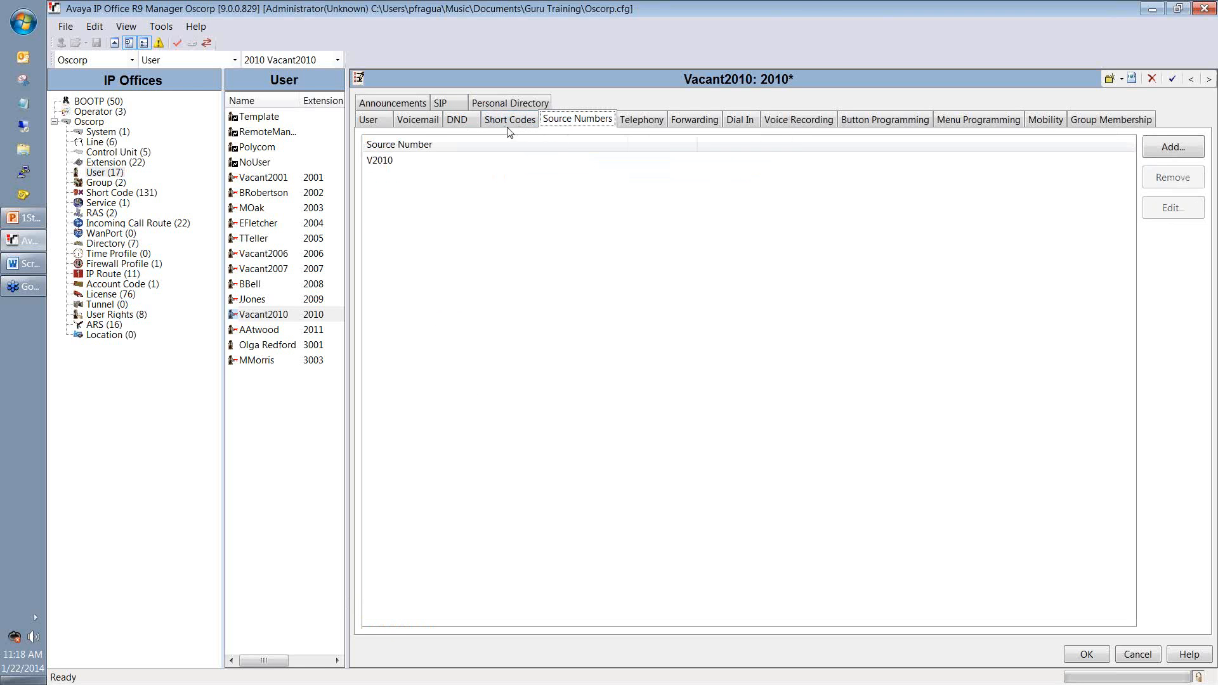
{"action": "left_click", "coordinate": [639, 126]}
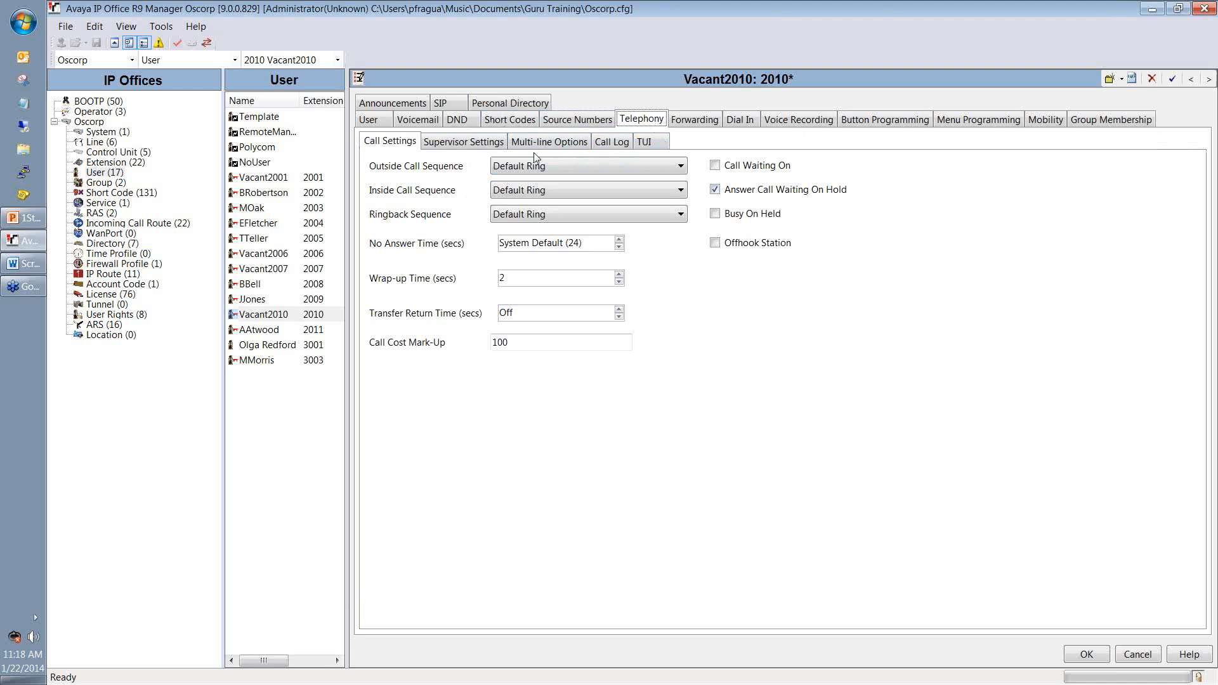
{"action": "left_click", "coordinate": [492, 147]}
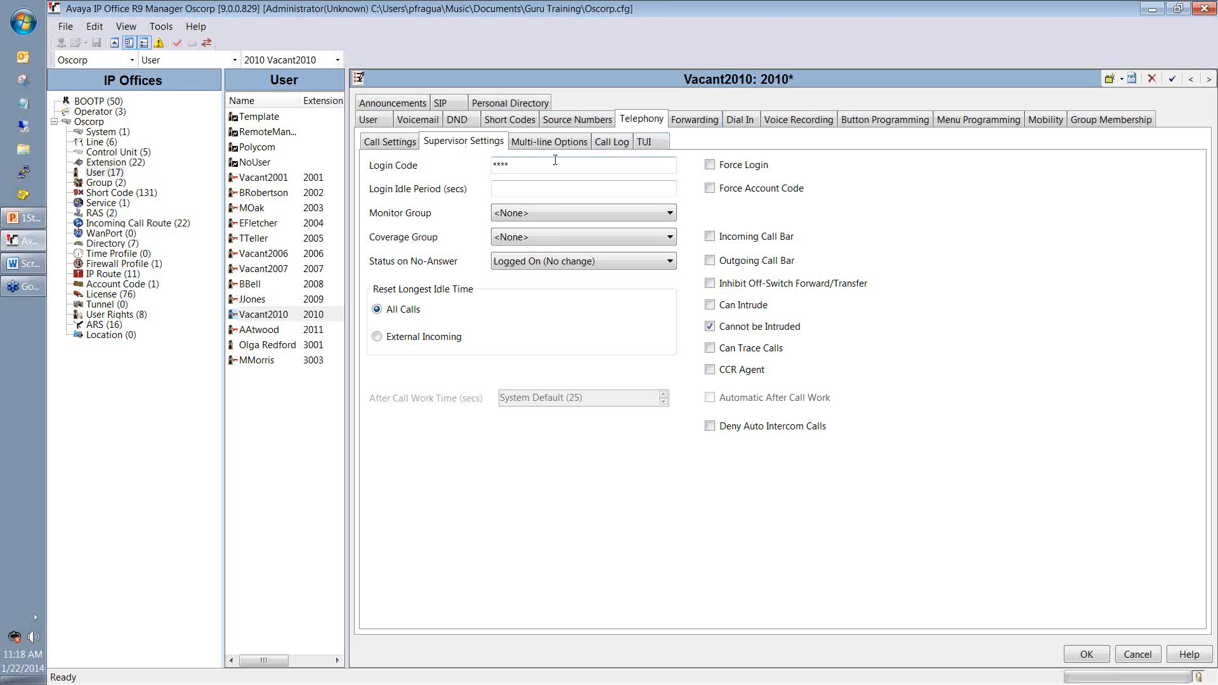
{"action": "double_click", "coordinate": [618, 165]}
Step: Untick Forward Unconditional and delete 2008 from the Forward Number field
{"action": "left_click", "coordinate": [697, 127]}
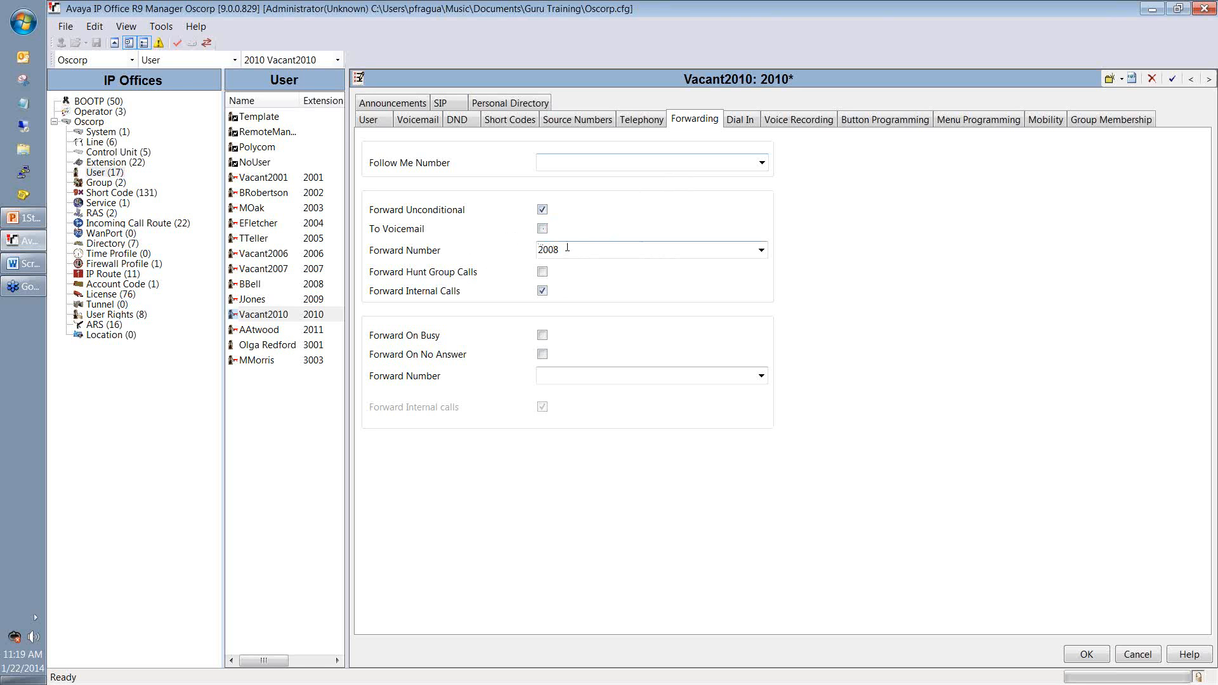
{"action": "left_click", "coordinate": [542, 210]}
{"action": "left_click_drag", "start_coordinate": [567, 250], "coordinate": [421, 255]}
{"action": "key", "text": "BackSpace"}
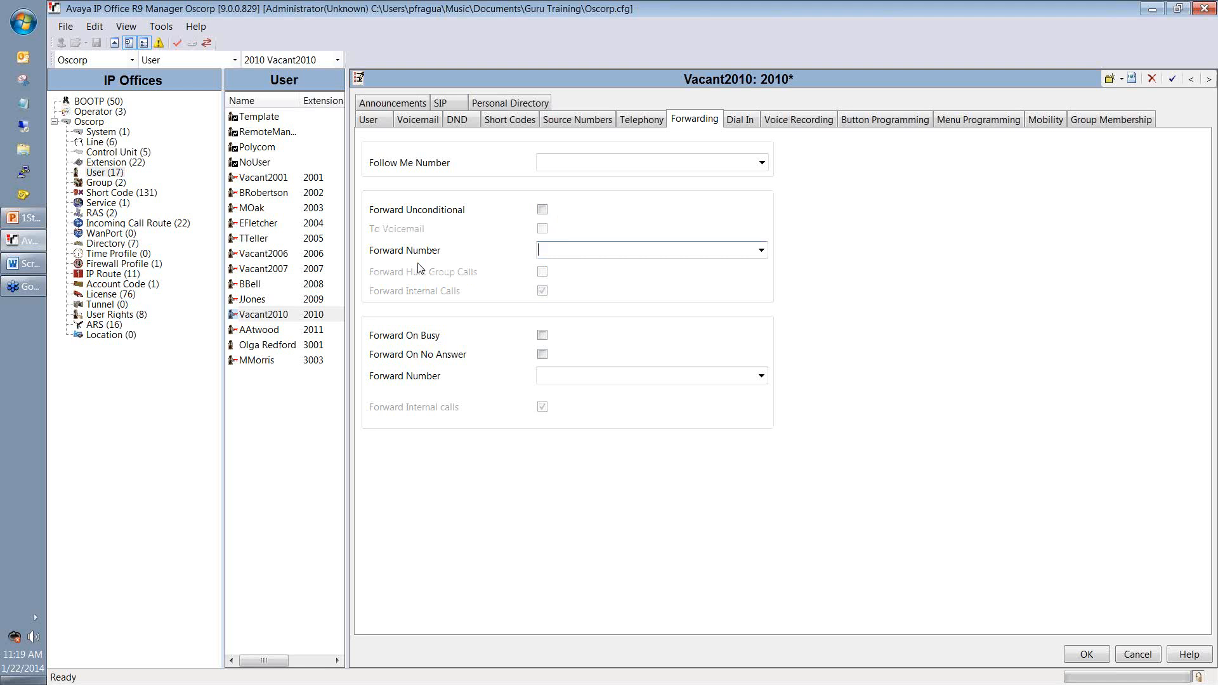
{"action": "left_click", "coordinate": [755, 126]}
{"action": "left_click", "coordinate": [793, 125]}
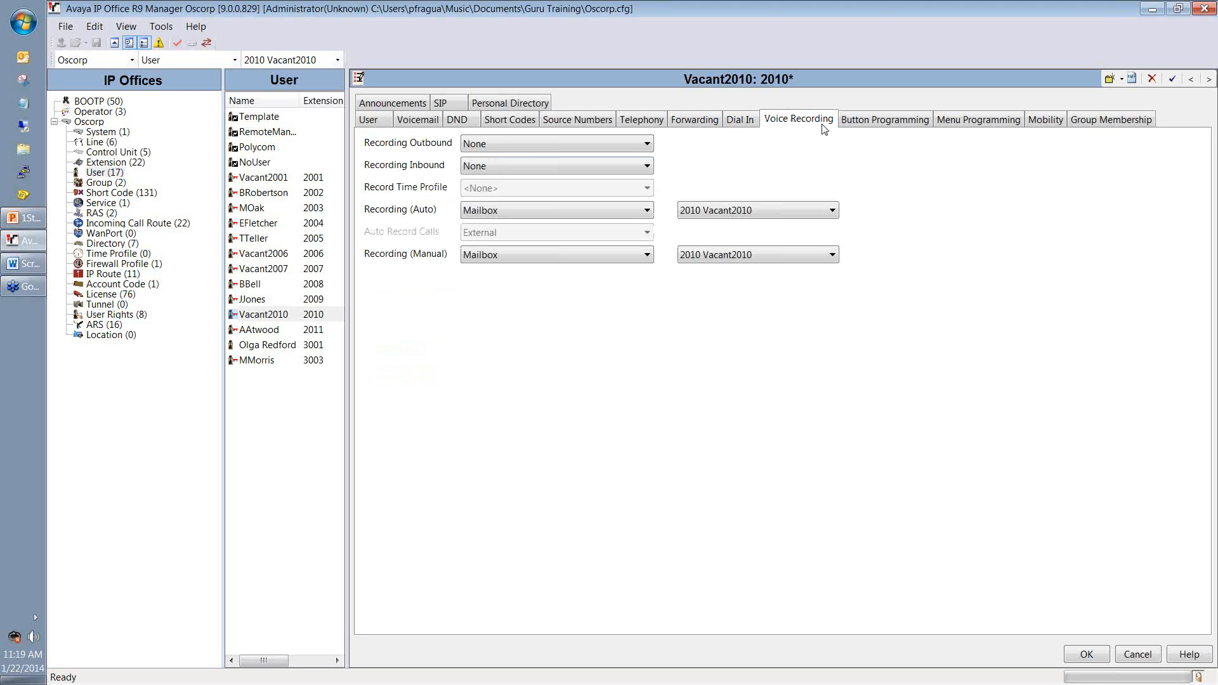
{"action": "left_click", "coordinate": [856, 125]}
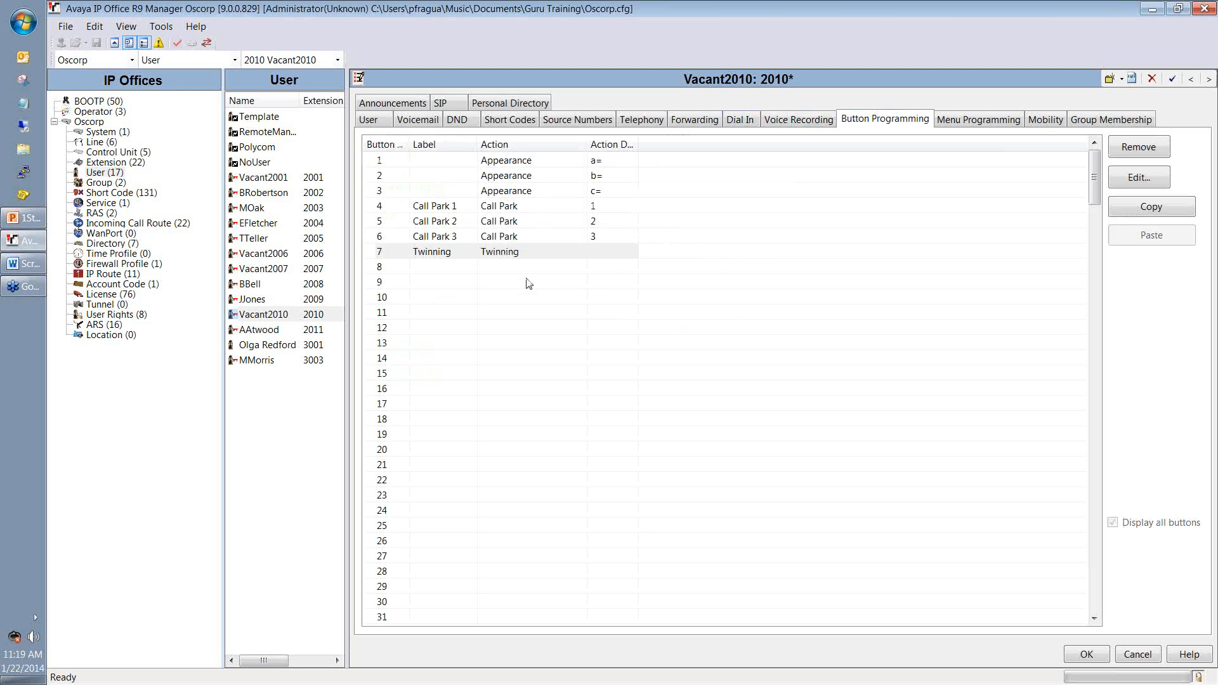
Step: Review the Twinning, Call Park 3 and Appearance button entries in Button Programming
{"action": "left_click", "coordinate": [567, 254]}
{"action": "left_click", "coordinate": [563, 235]}
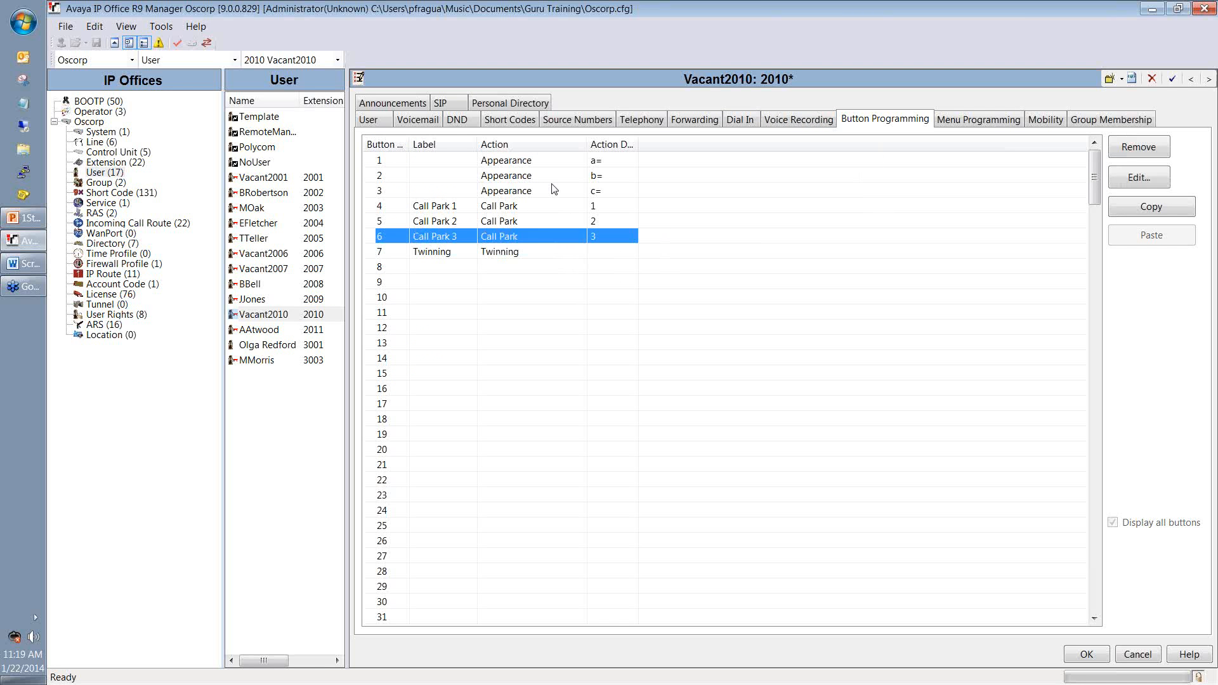
{"action": "left_click", "coordinate": [553, 178]}
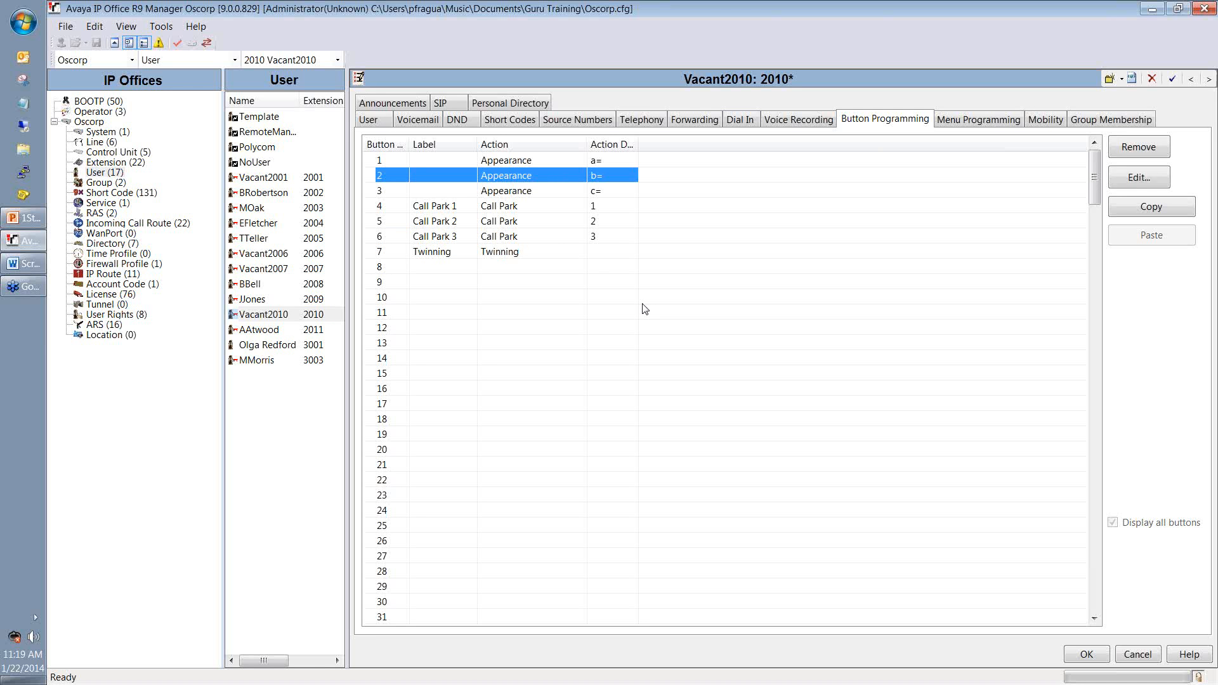
{"action": "left_click", "coordinate": [969, 122]}
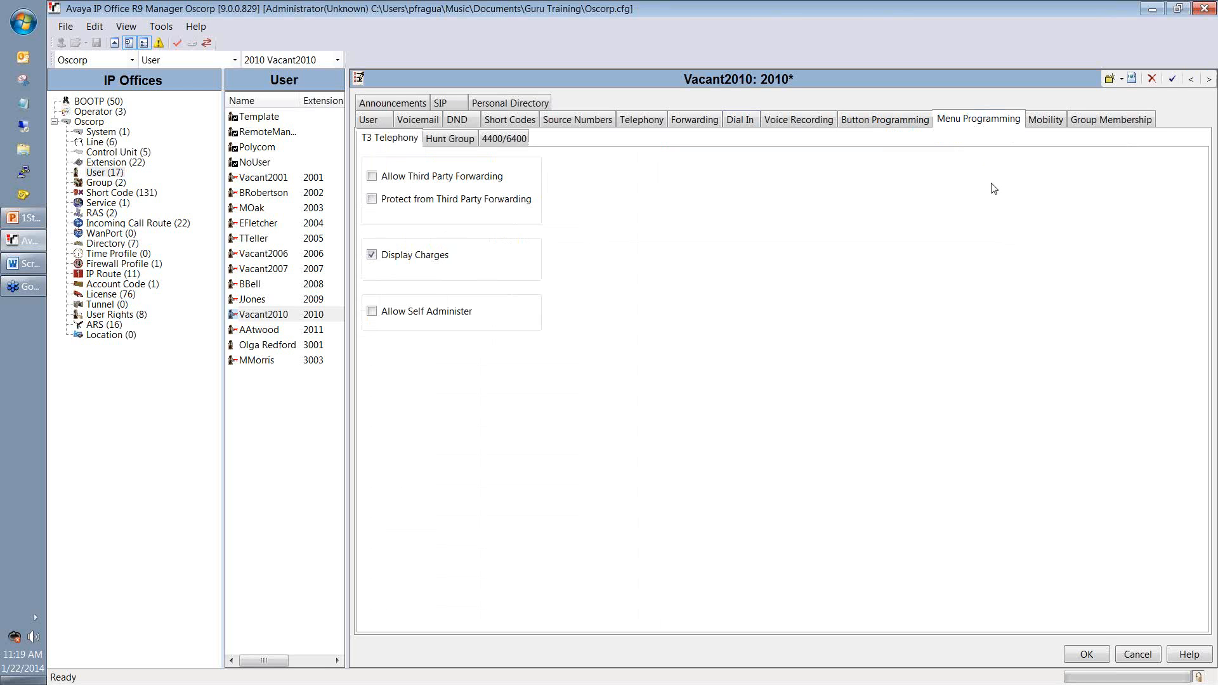
Step: Enable Mobility Features, Mobile Twinning with the user's mobile number, and one-X Mobile Client, then save
{"action": "left_click", "coordinate": [1035, 123]}
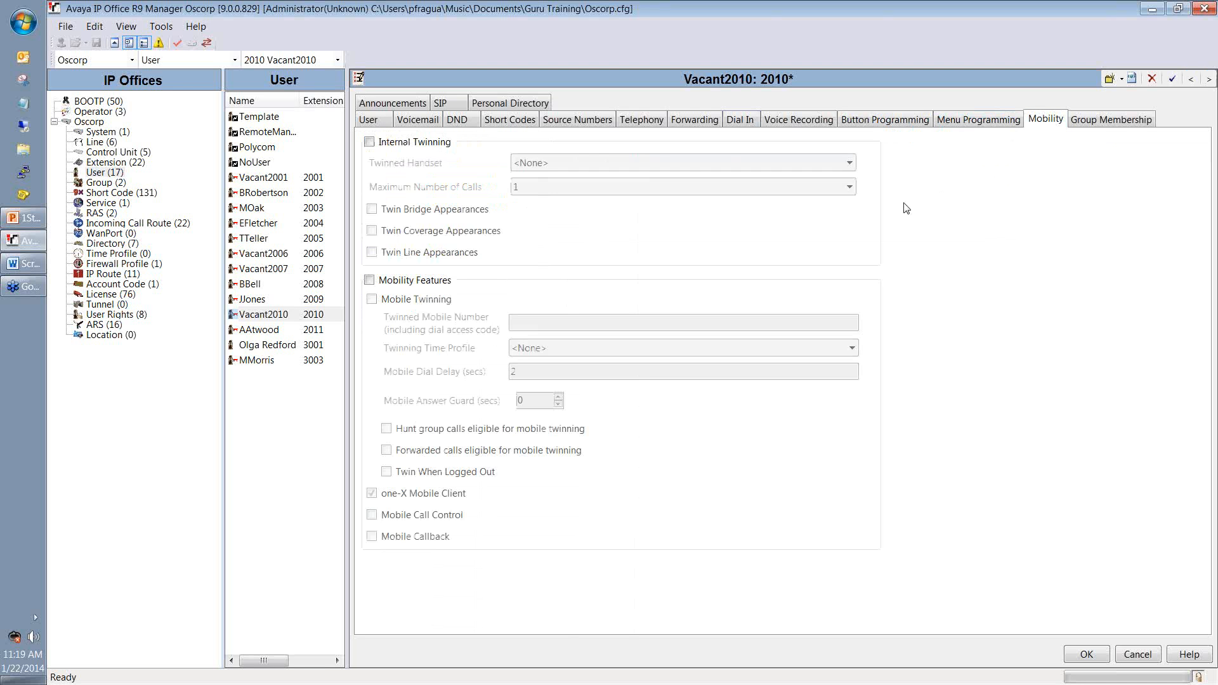
{"action": "left_click", "coordinate": [447, 281]}
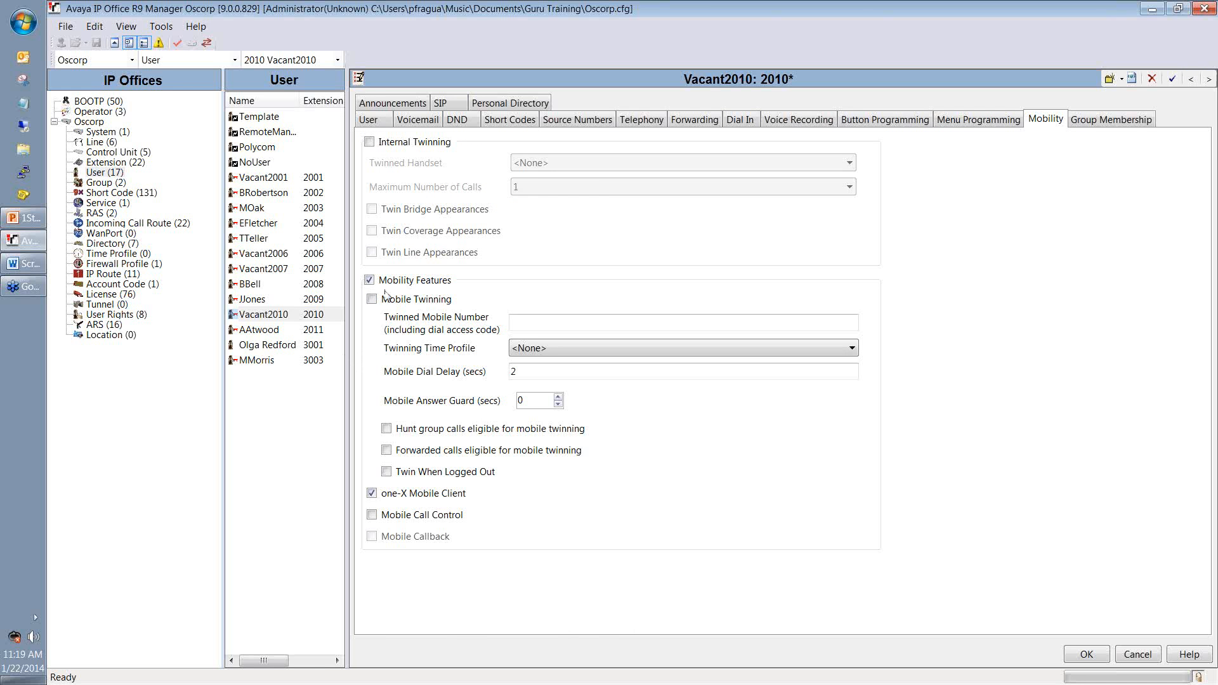
{"action": "left_click", "coordinate": [440, 292]}
{"action": "type", "text": "9"}
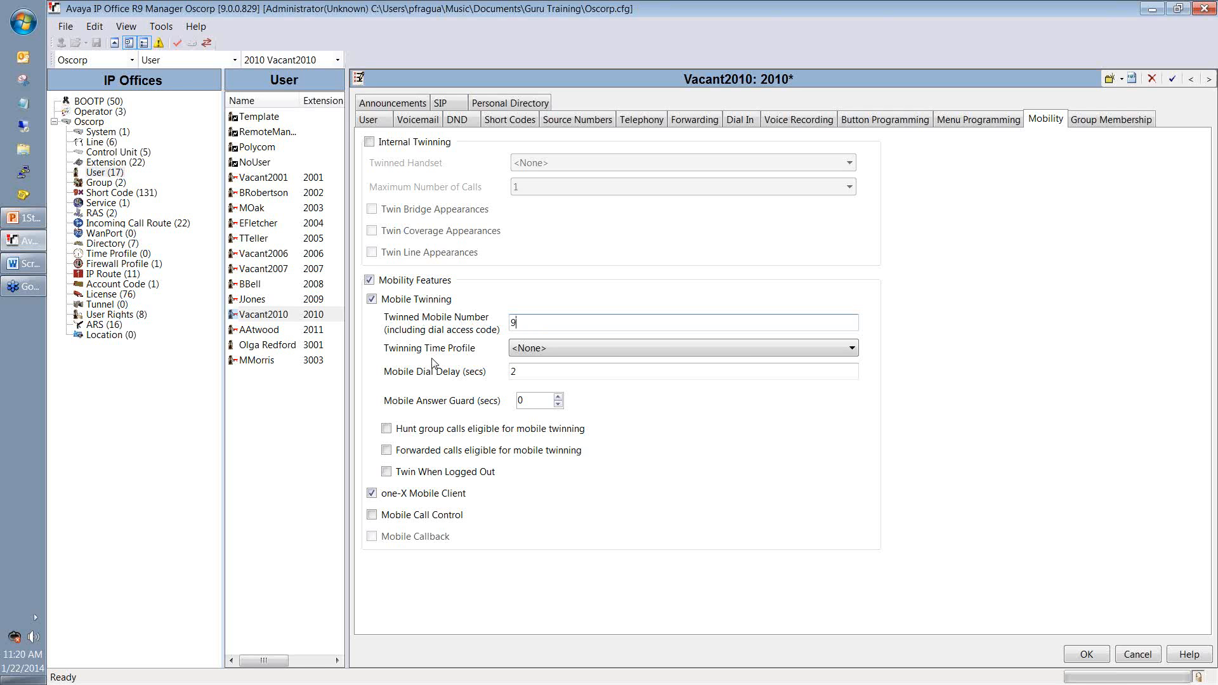
{"action": "type", "text": "81725555555"}
{"action": "left_click", "coordinate": [380, 493]}
{"action": "left_click", "coordinate": [1083, 655]}
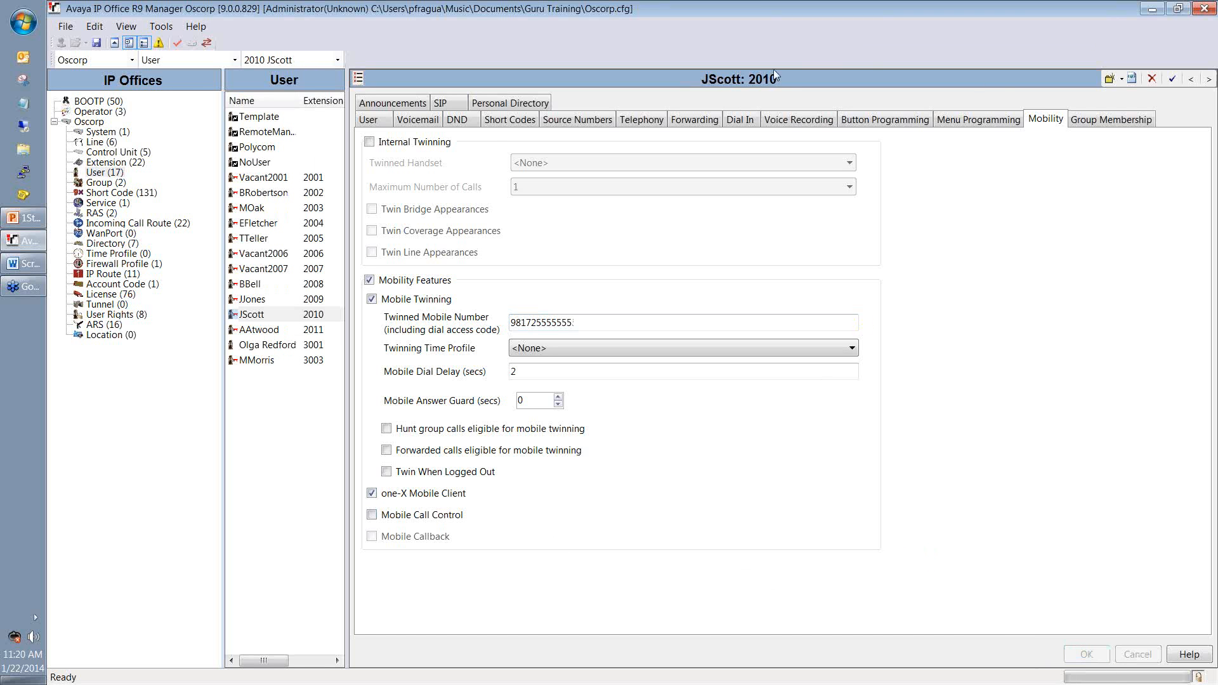
{"action": "left_click", "coordinate": [1096, 126]}
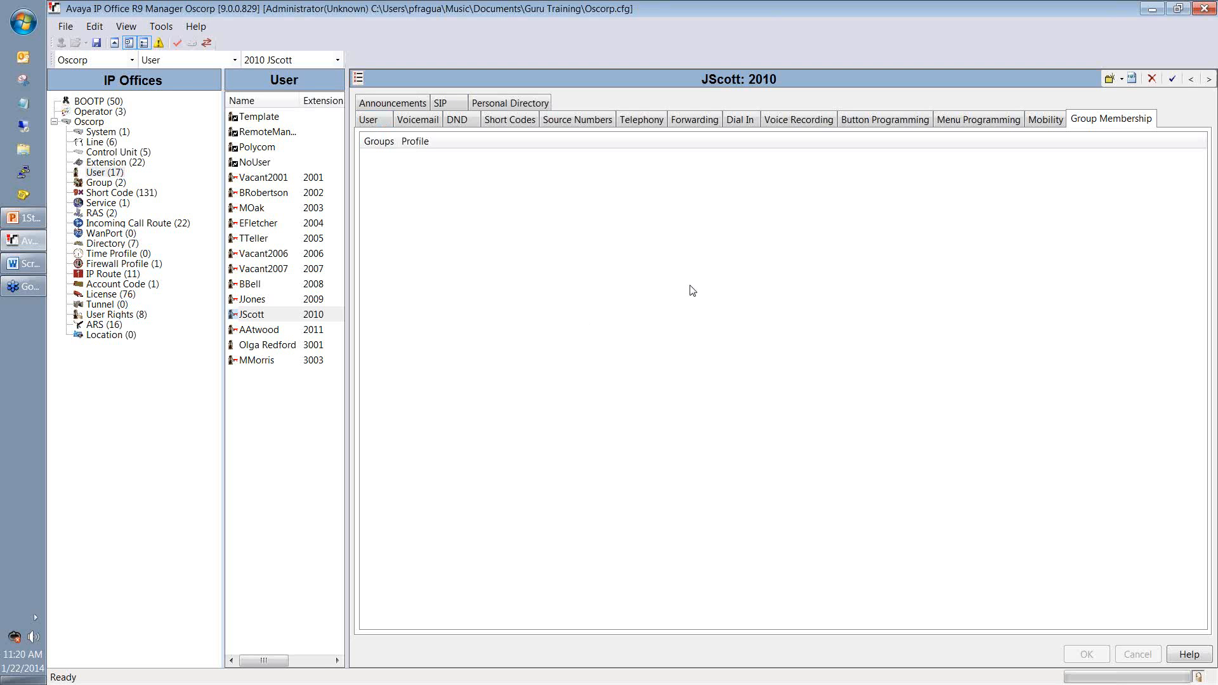
Step: Return to the User tab to show the 2010 user's general settings
{"action": "left_click", "coordinate": [381, 125]}
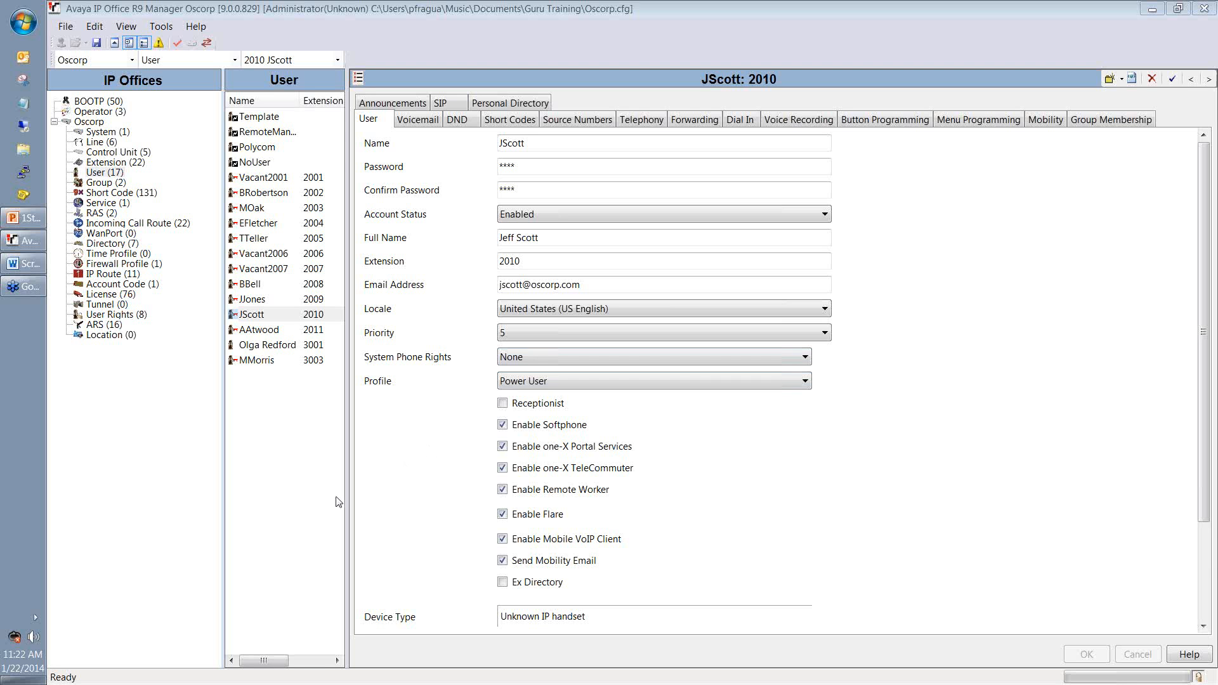
Step: Sort the users by extension number, then switch to the Extension (22) list in the tree
{"action": "left_click", "coordinate": [309, 473]}
{"action": "left_click", "coordinate": [326, 103]}
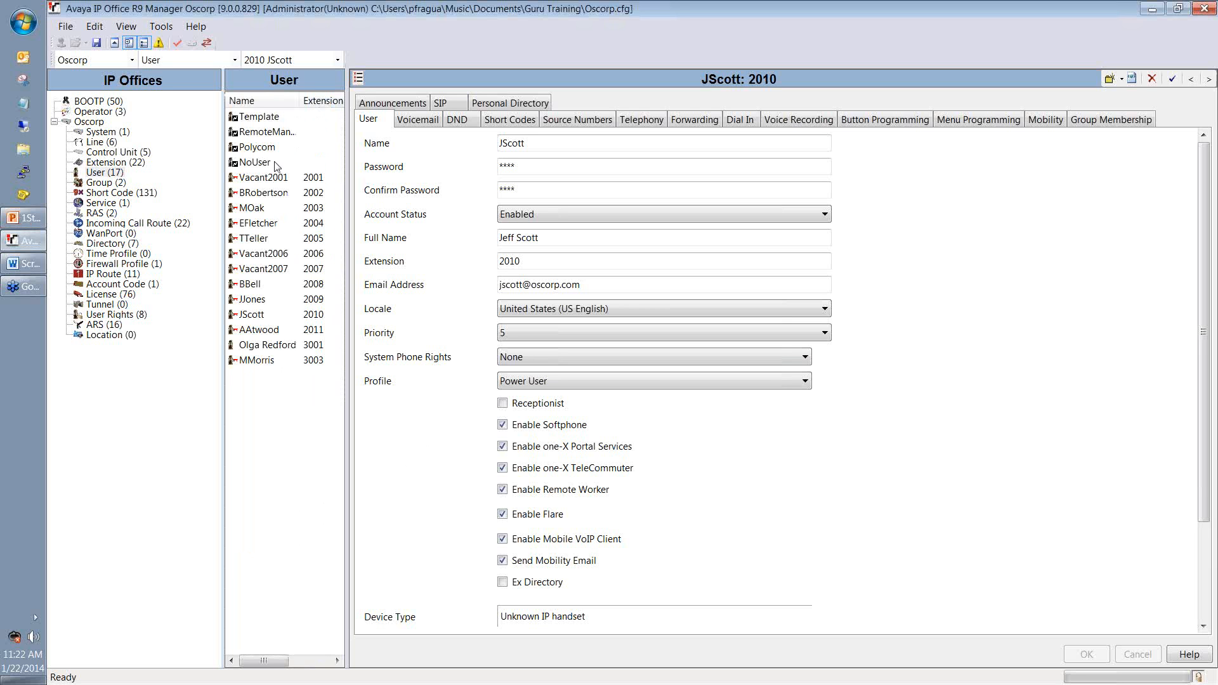
{"action": "left_click", "coordinate": [312, 317]}
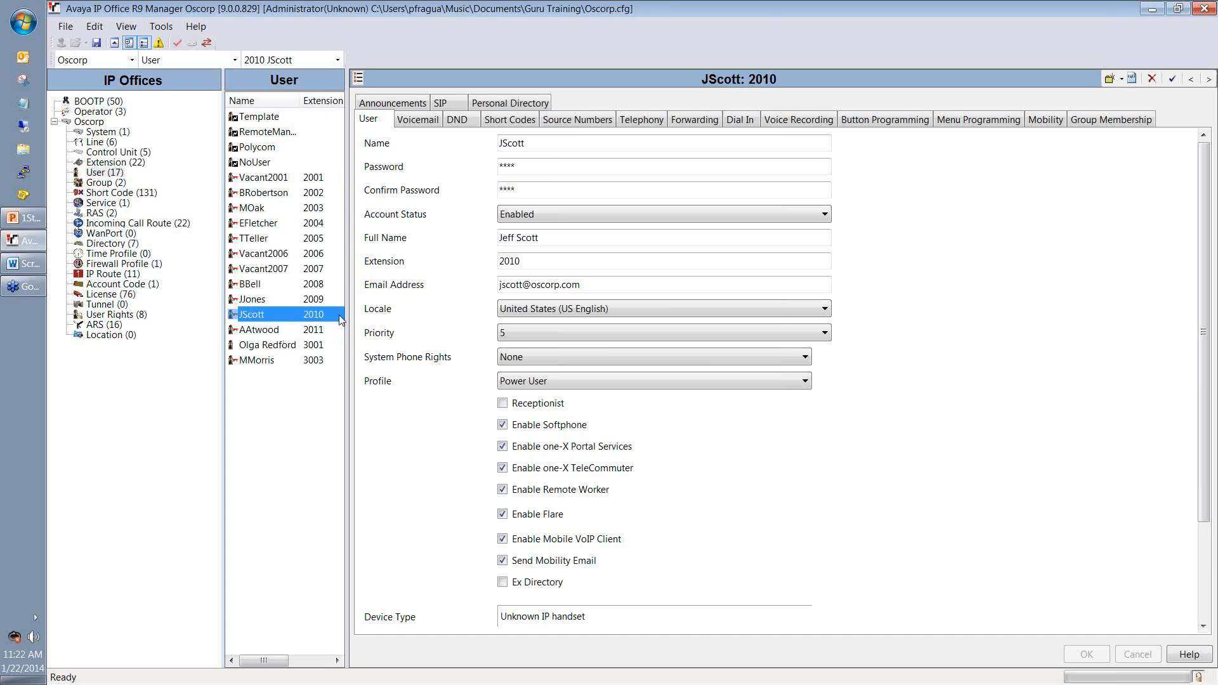
{"action": "left_click", "coordinate": [273, 392]}
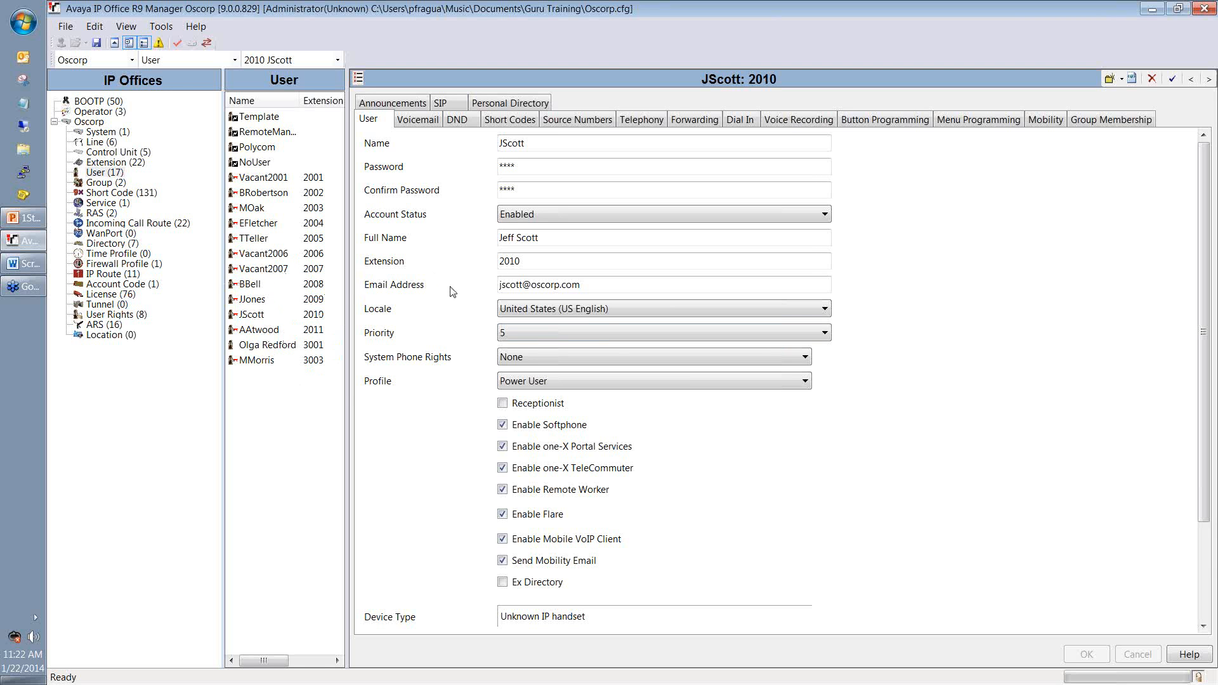
{"action": "left_click", "coordinate": [127, 164]}
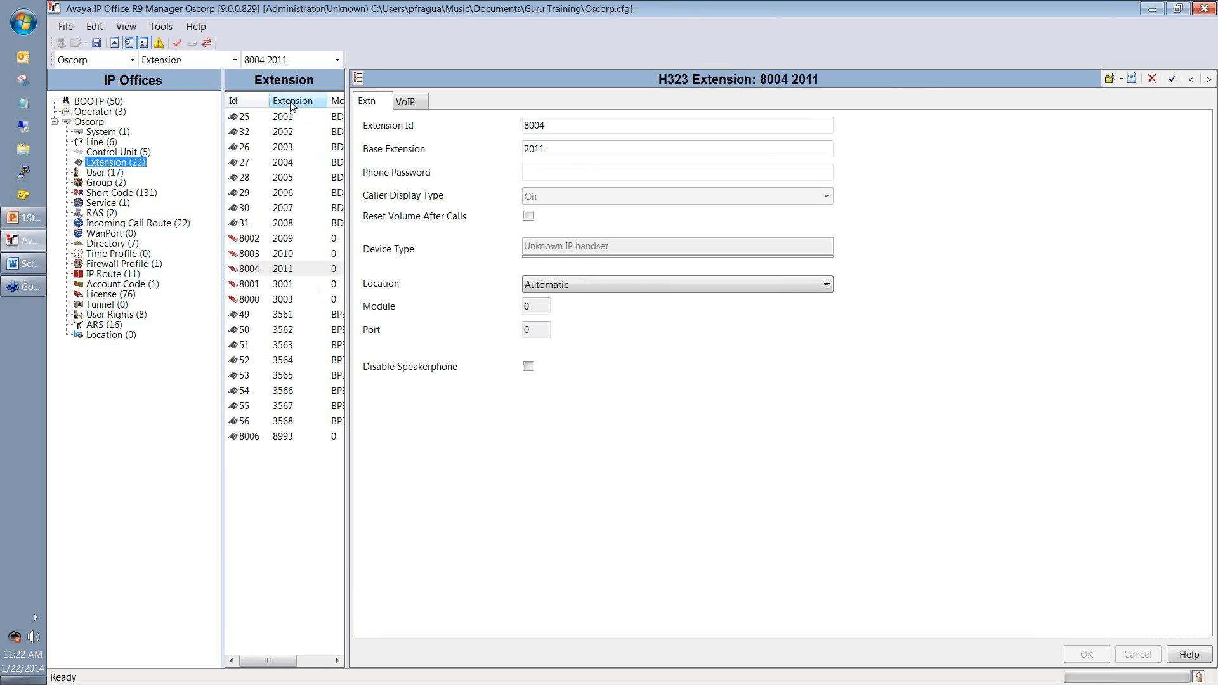
Step: Sort extensions in descending order, close the new-extension menu unused, and return to User (17)
{"action": "left_click", "coordinate": [292, 101]}
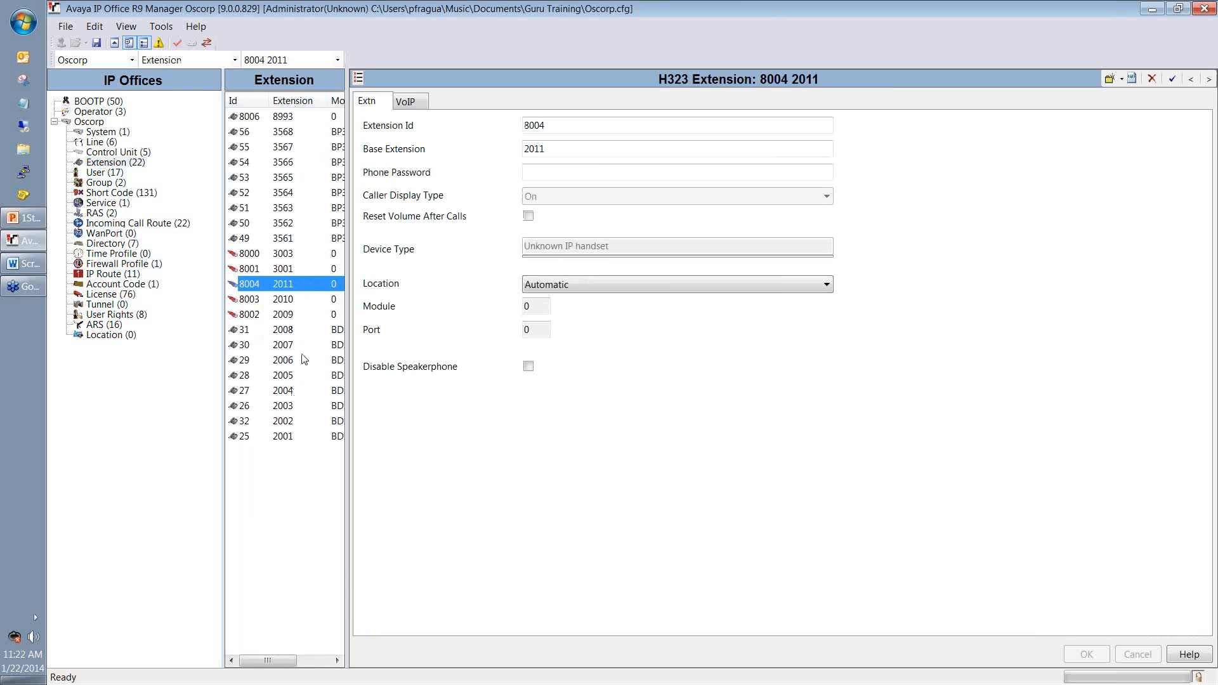
{"action": "left_click", "coordinate": [305, 505]}
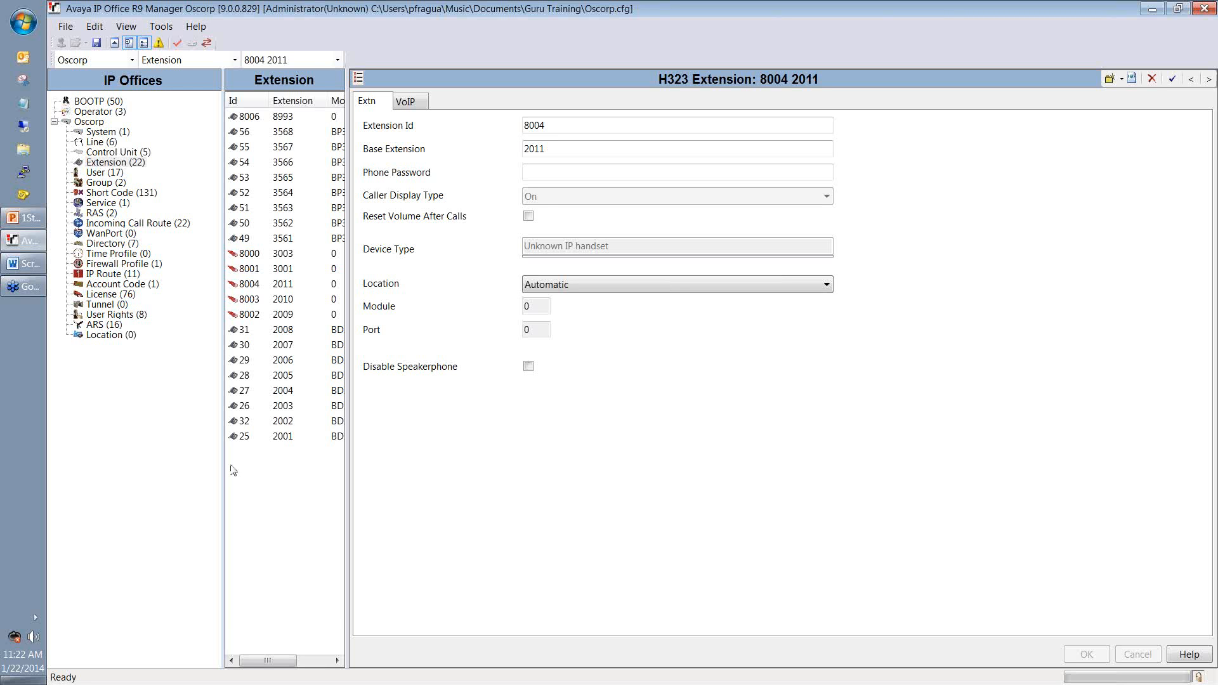
{"action": "right_click", "coordinate": [251, 481]}
{"action": "mouse_move", "coordinate": [317, 493]}
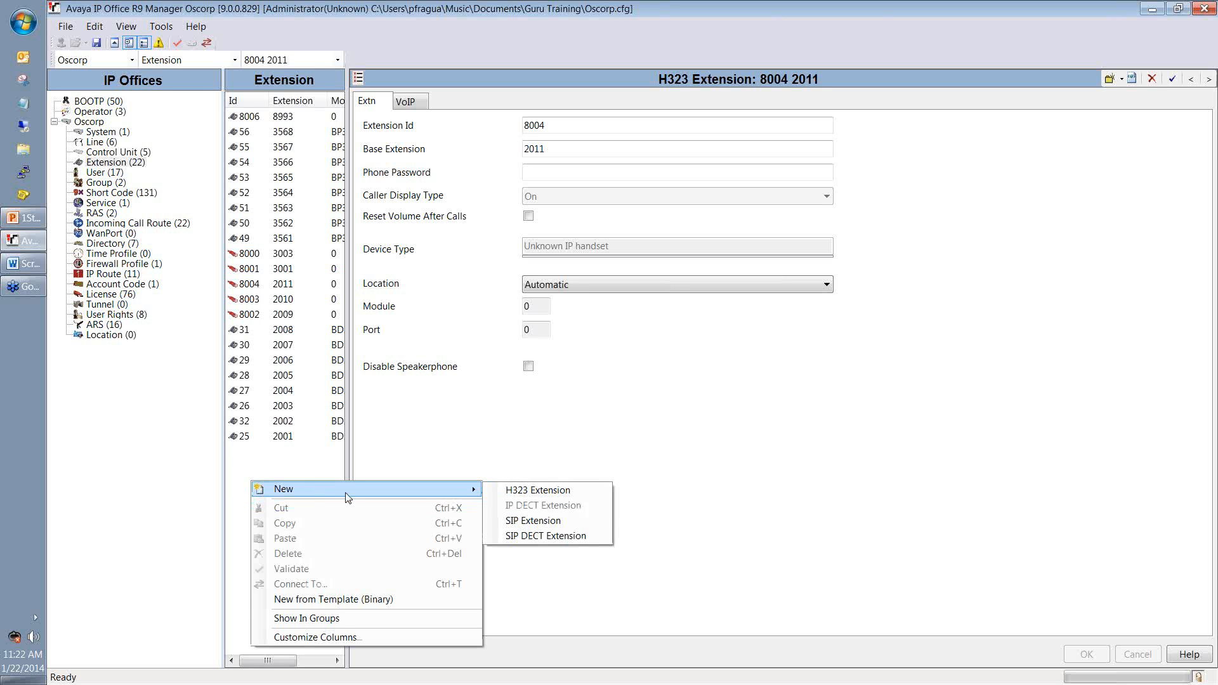
{"action": "left_click", "coordinate": [444, 457]}
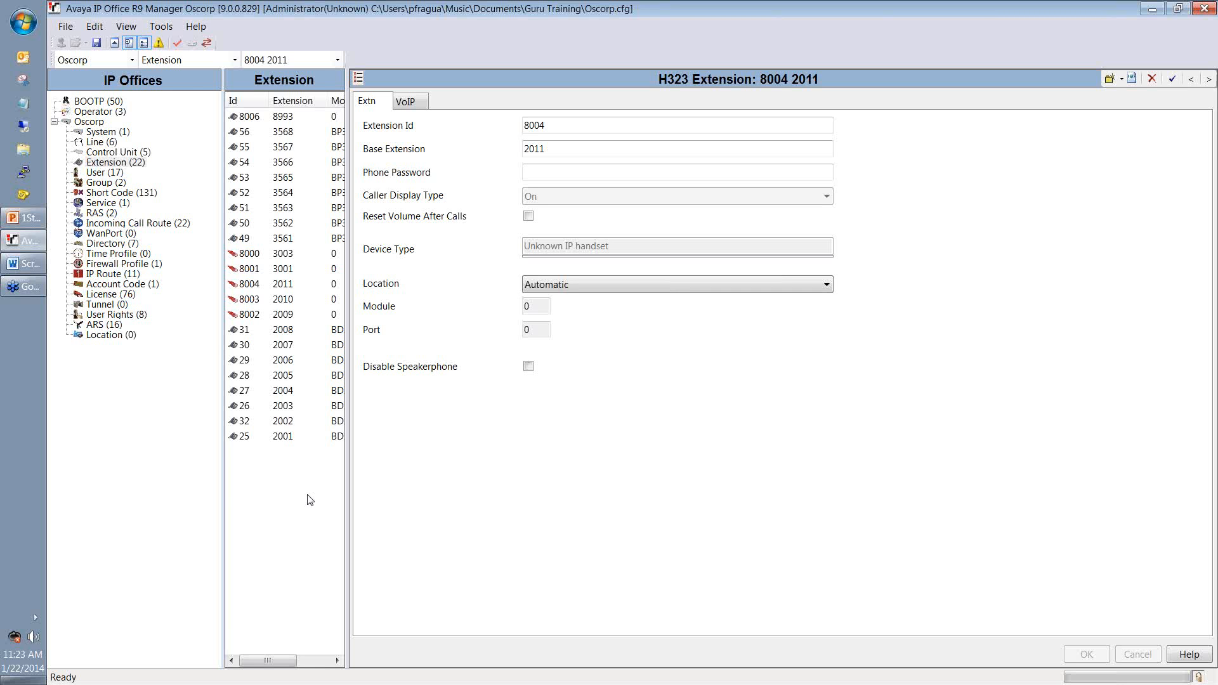
{"action": "left_click", "coordinate": [103, 173]}
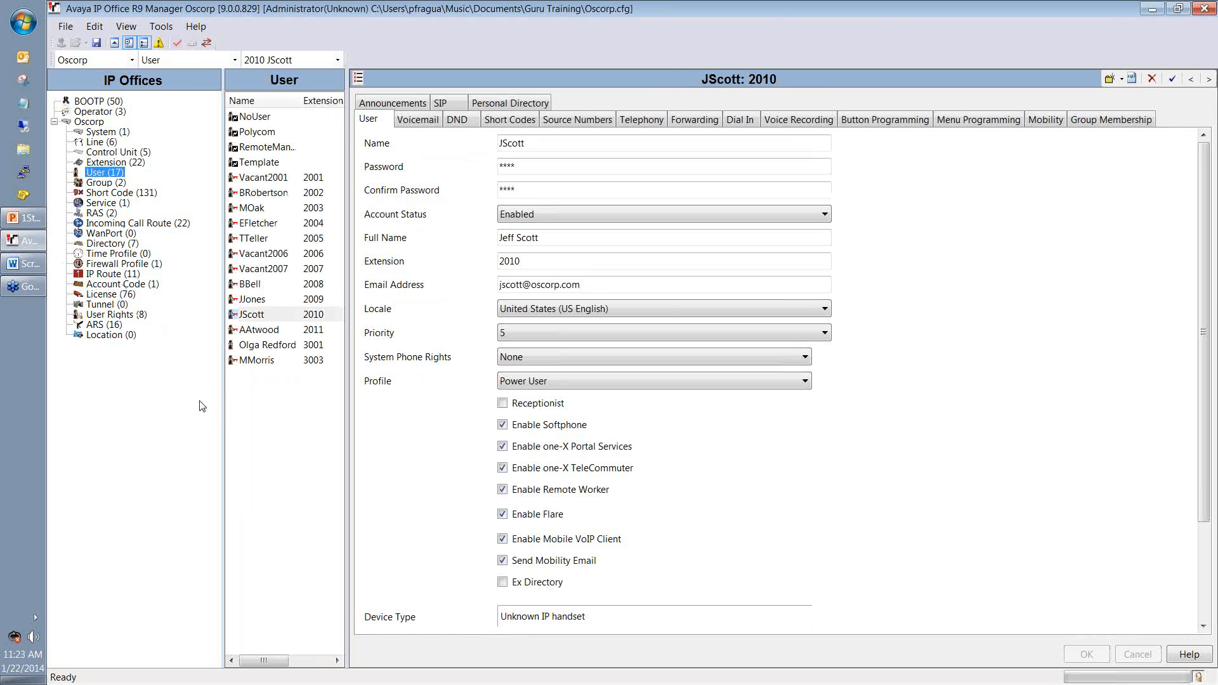
Step: Review the Template user's Button Programming and User settings
{"action": "left_click", "coordinate": [92, 174]}
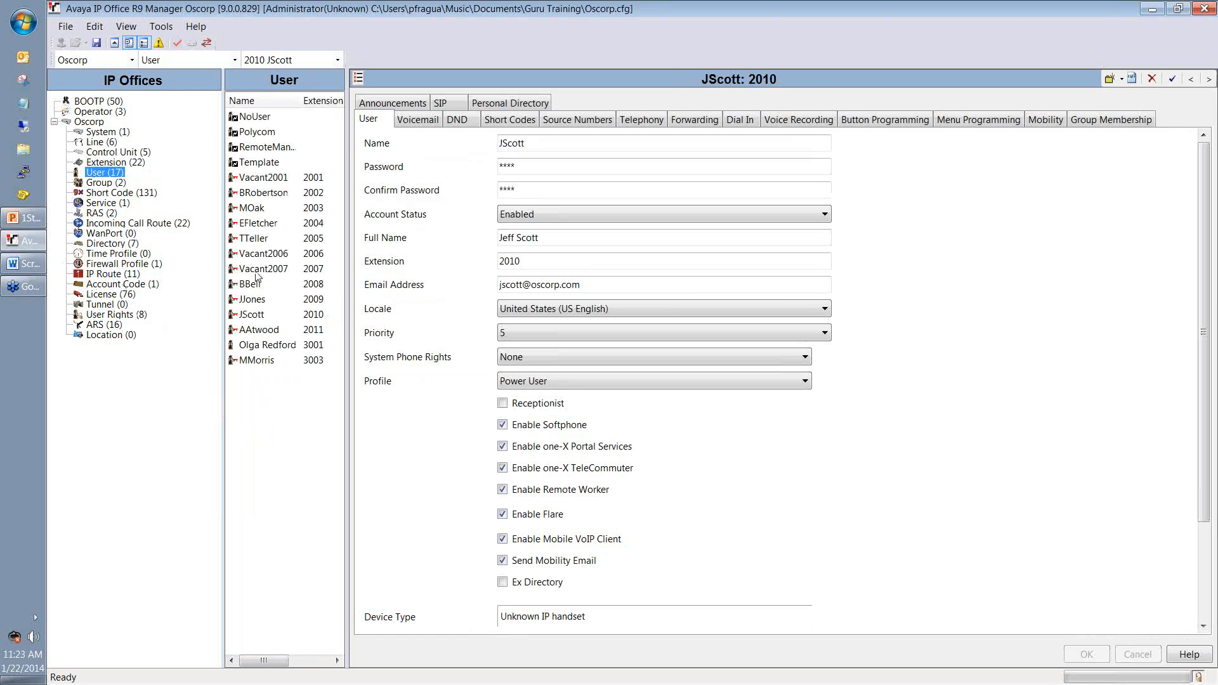
{"action": "right_click", "coordinate": [280, 411]}
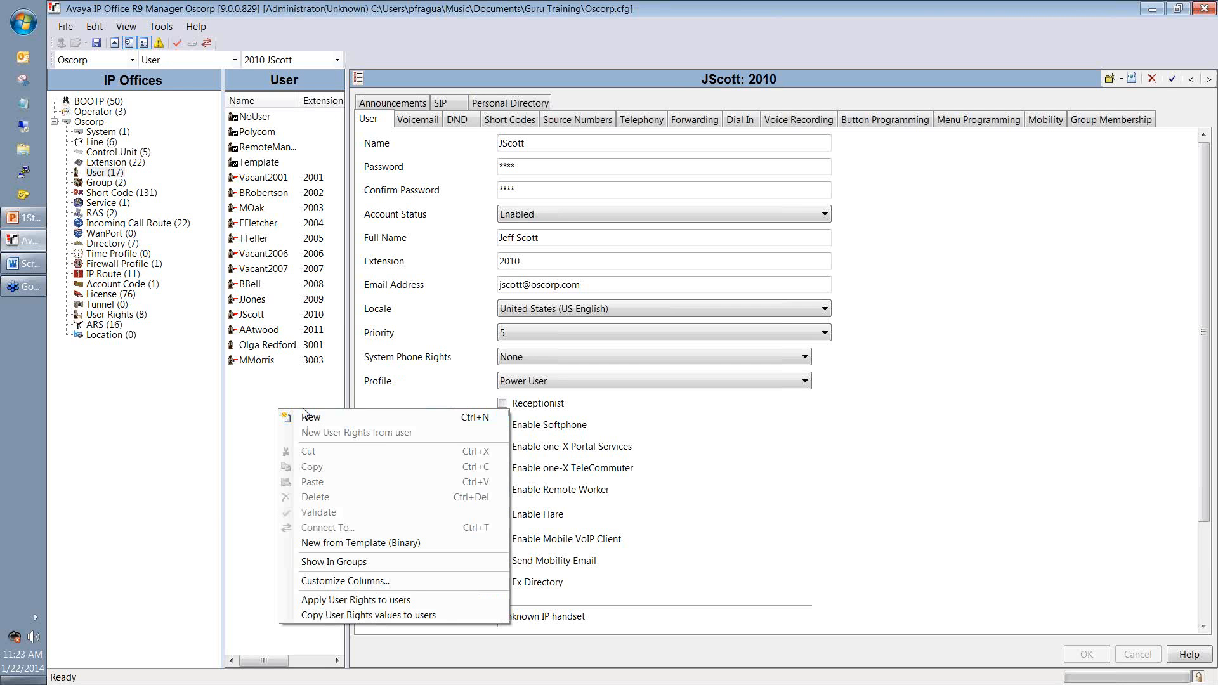
{"action": "left_click", "coordinate": [277, 398]}
{"action": "left_click", "coordinate": [259, 162]}
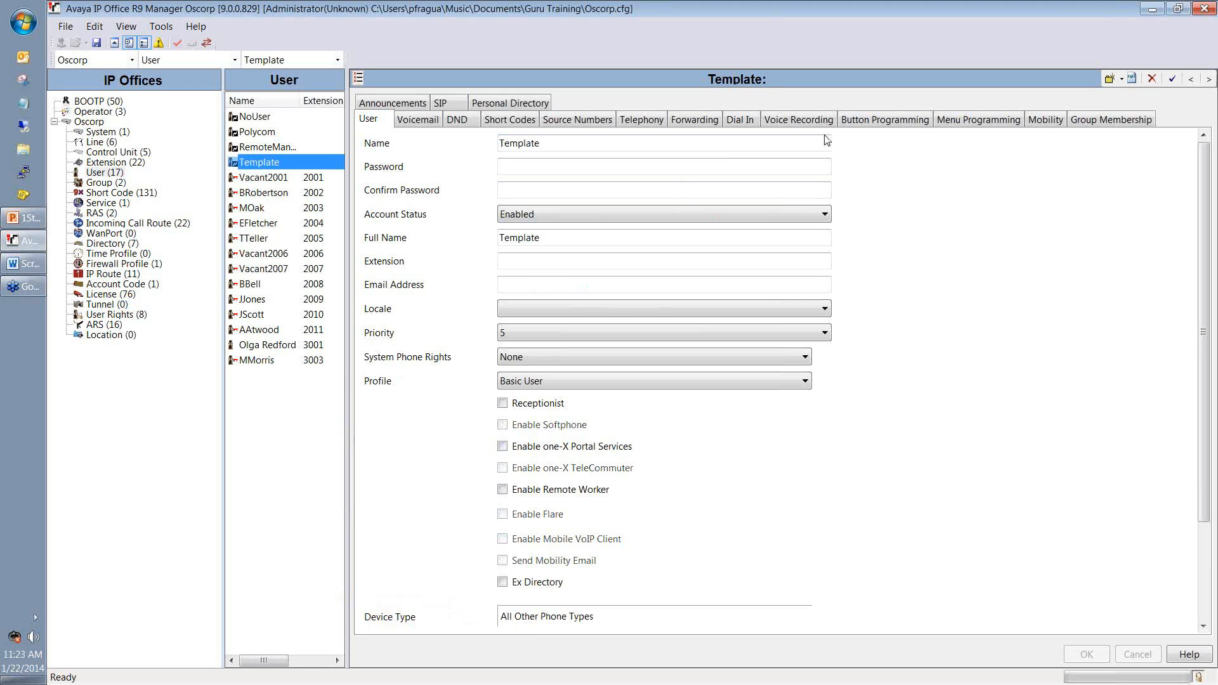
{"action": "left_click", "coordinate": [864, 120]}
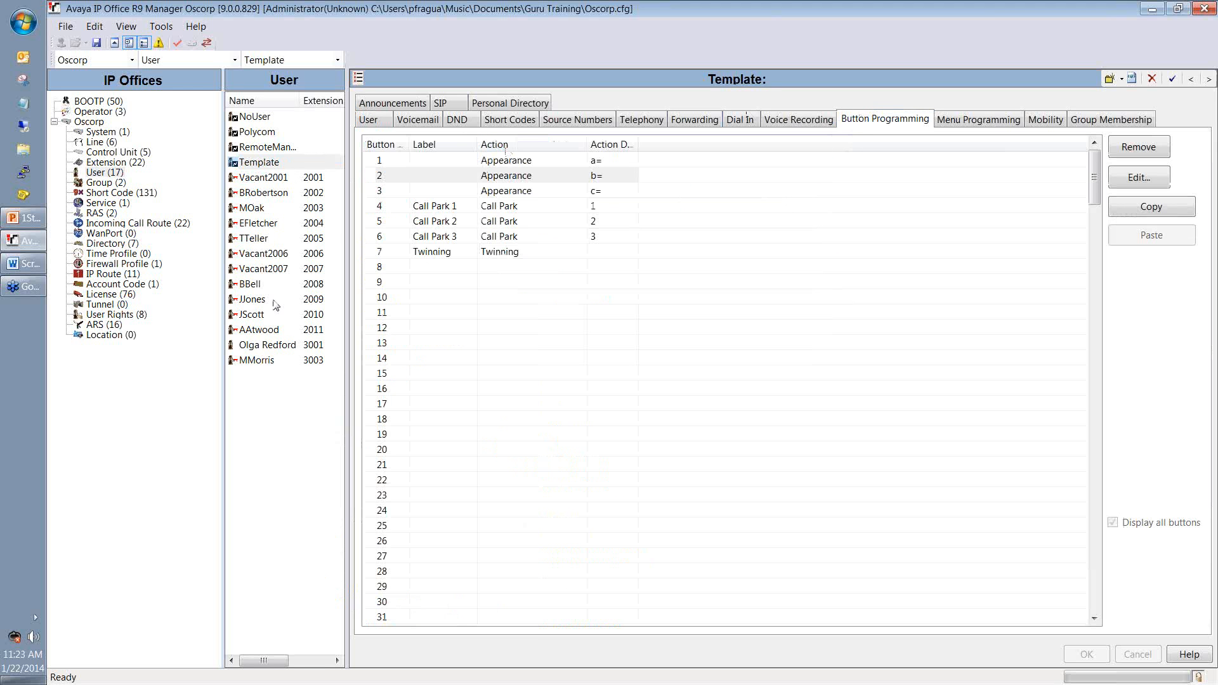
{"action": "left_click", "coordinate": [369, 123]}
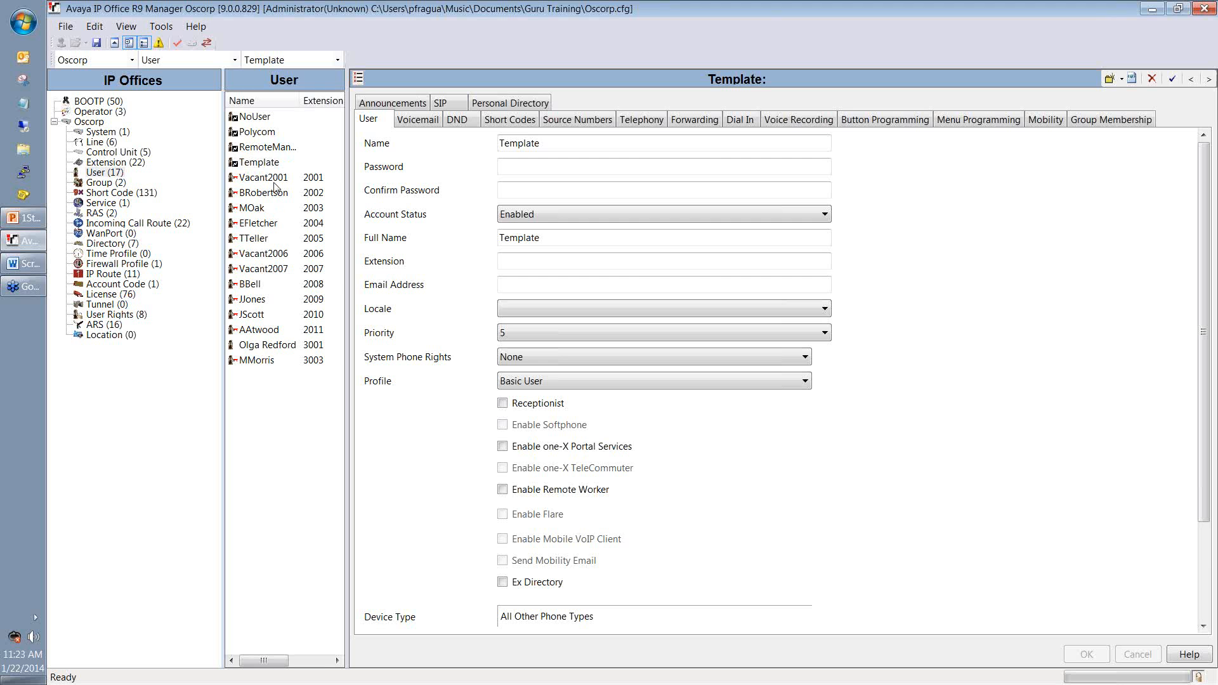
Step: Copy the Template user and paste it as new user Extn8994 on extension 8994
{"action": "right_click", "coordinate": [272, 166]}
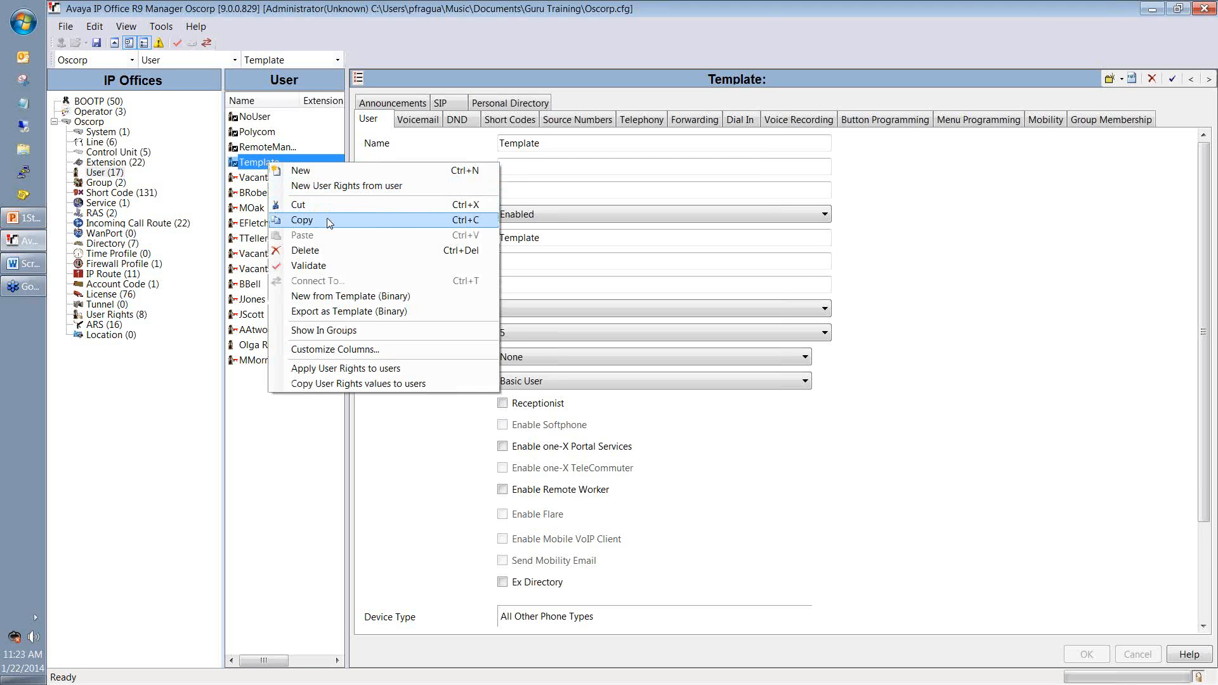
{"action": "left_click", "coordinate": [302, 220]}
{"action": "right_click", "coordinate": [265, 423]}
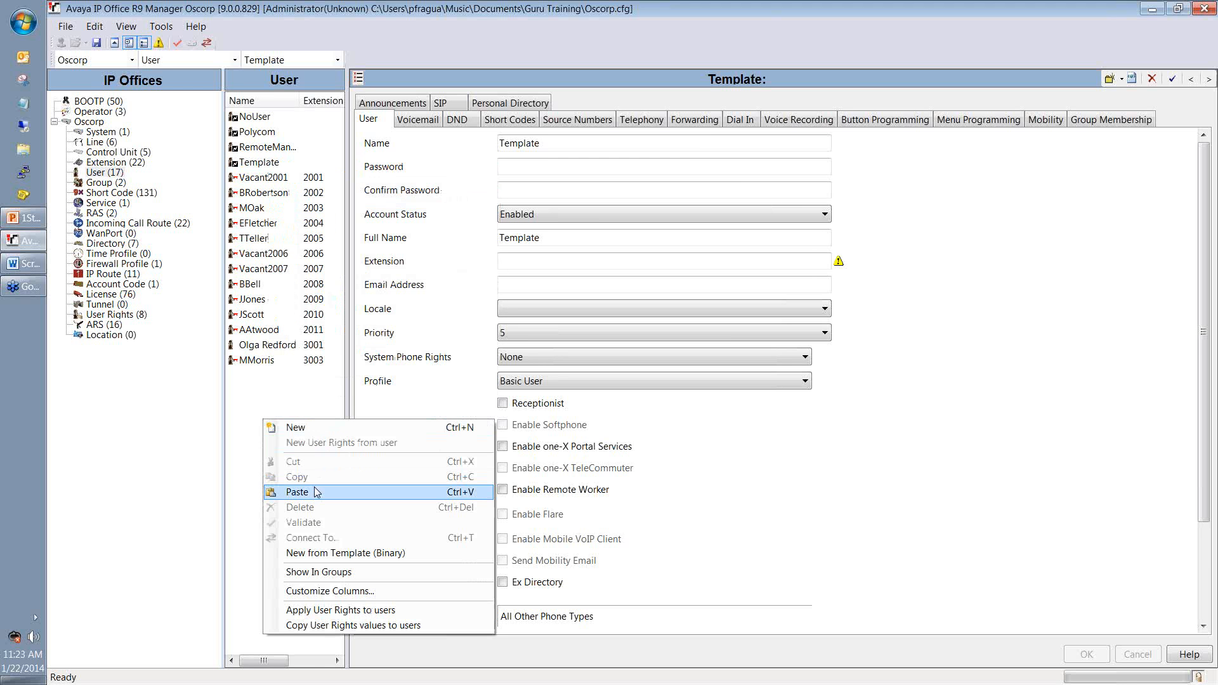
{"action": "left_click", "coordinate": [316, 491]}
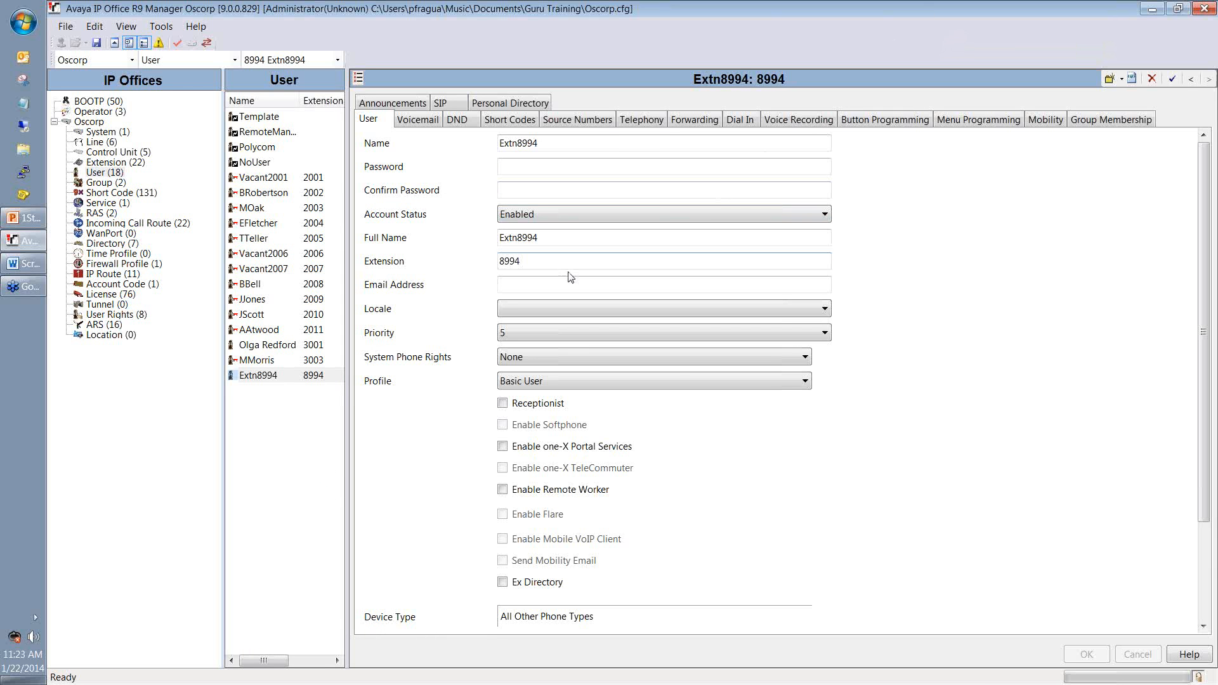
Step: Enter the user's full name and reuse it, trimmed to initial plus surname, as the login name
{"action": "left_click_drag", "start_coordinate": [571, 237], "coordinate": [463, 240]}
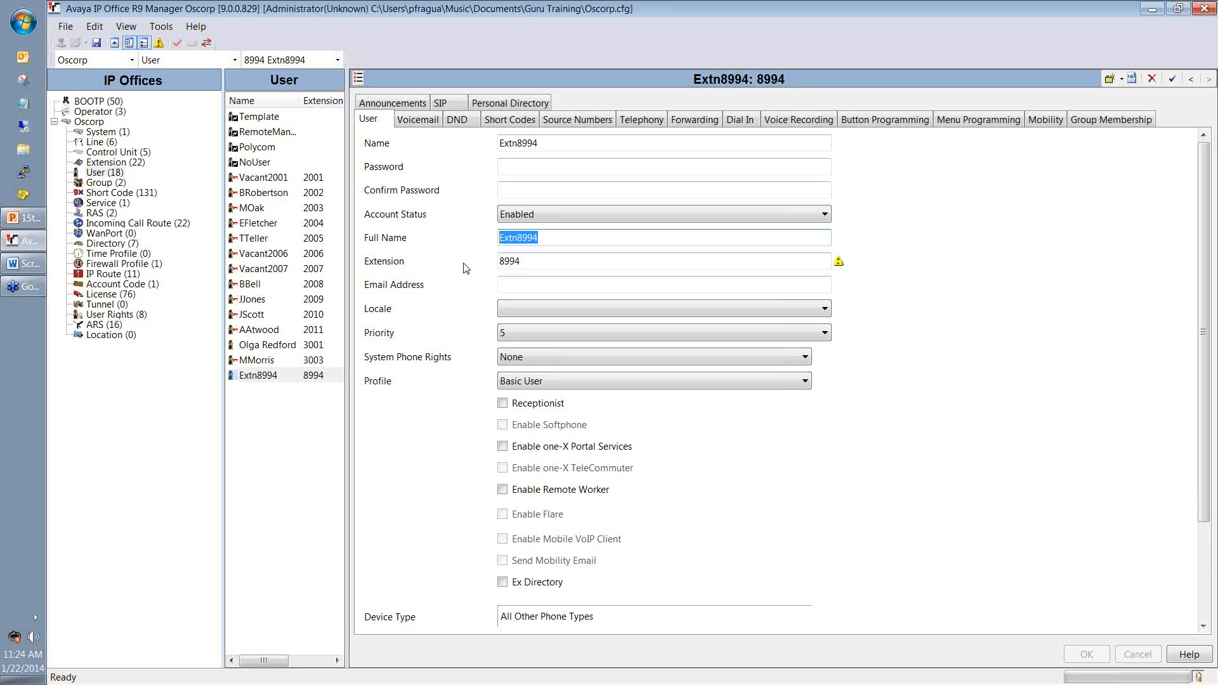
{"action": "key", "text": "BackSpace"}
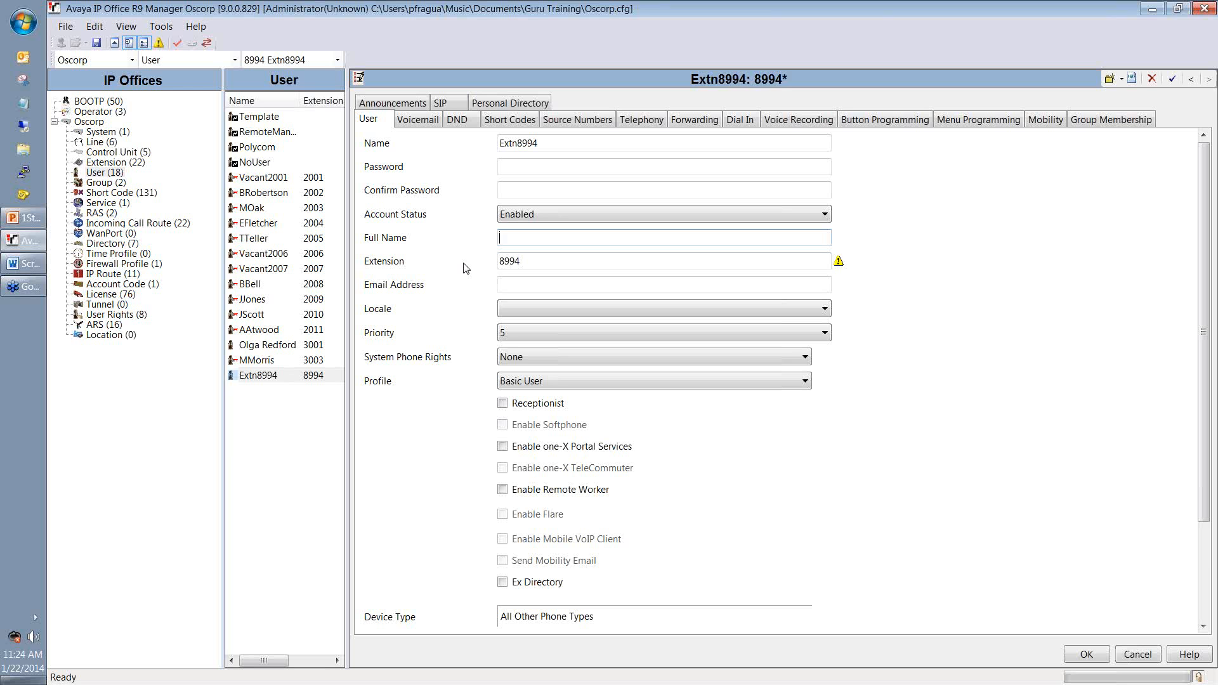
{"action": "left_click_drag", "start_coordinate": [547, 237], "coordinate": [499, 238]}
{"action": "key", "text": "ctrl+c"}
{"action": "right_click", "coordinate": [535, 239]}
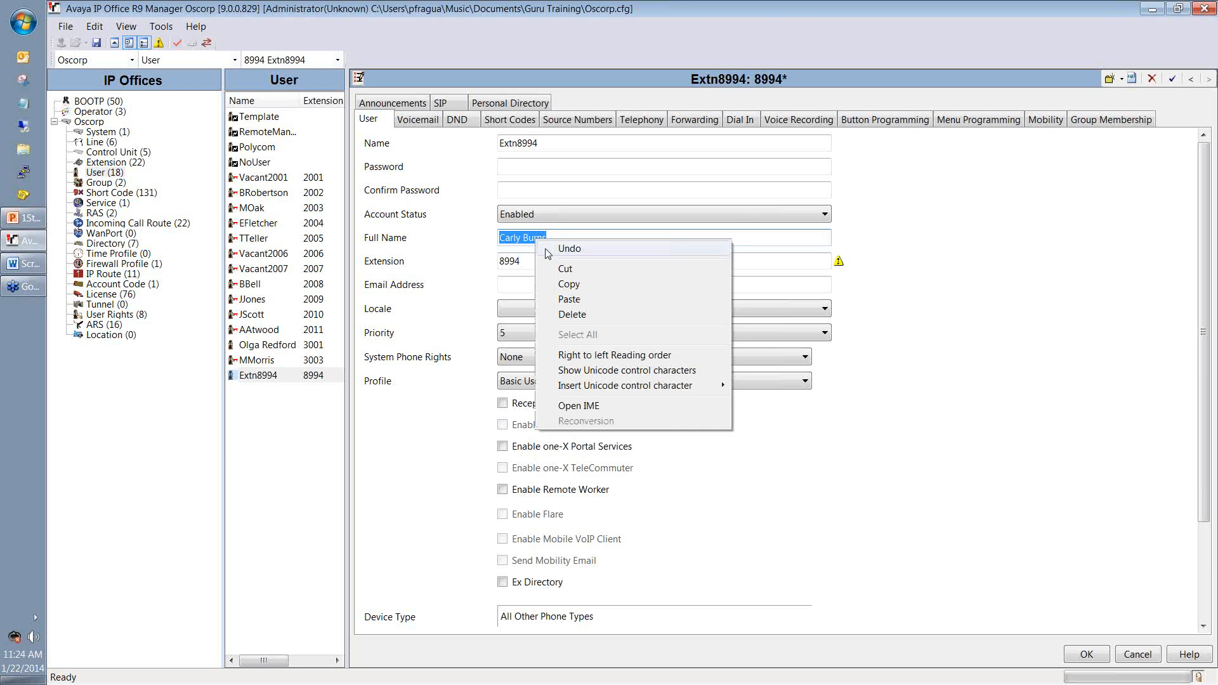
{"action": "left_click", "coordinate": [566, 283]}
{"action": "left_click_drag", "start_coordinate": [559, 143], "coordinate": [499, 142]}
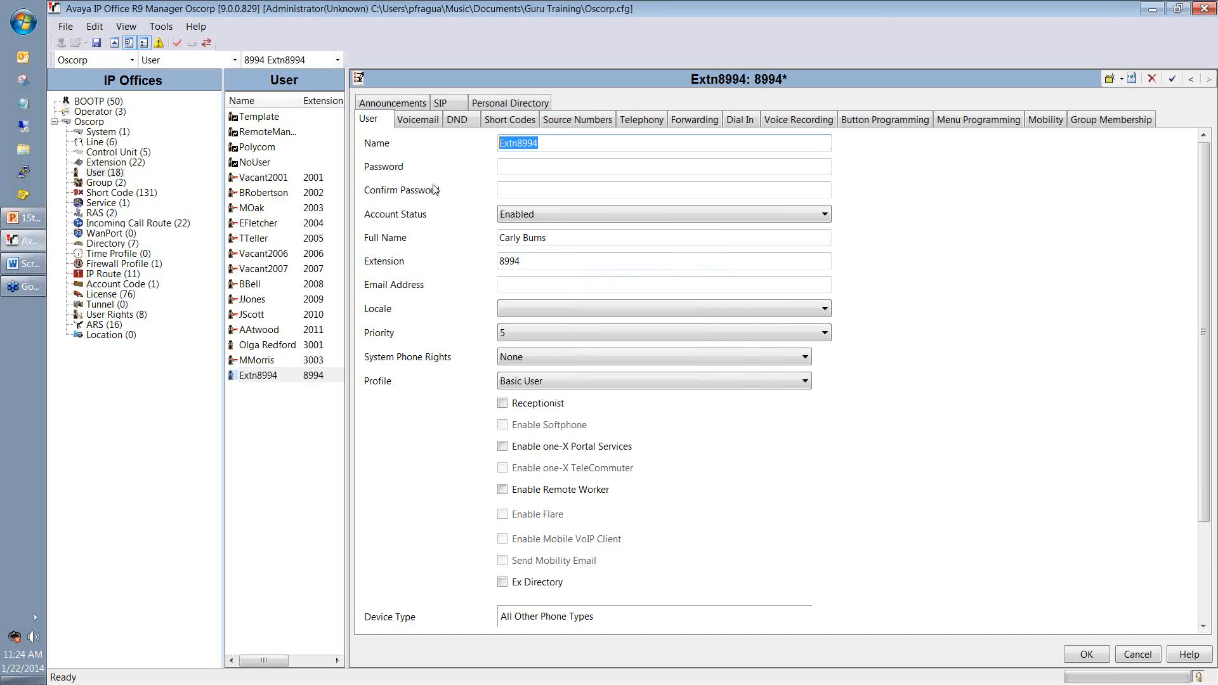
{"action": "key", "text": "ctrl+v"}
{"action": "key", "text": "Left"}
{"action": "key", "text": "Left"}
{"action": "key", "text": "Left"}
{"action": "key", "text": "Left"}
{"action": "key", "text": "Left"}
{"action": "key", "text": "BackSpace"}
{"action": "key", "text": "BackSpace"}
{"action": "key", "text": "BackSpace"}
{"action": "key", "text": "BackSpace"}
{"action": "key", "text": "BackSpace"}
Step: Enter and confirm the user's password
{"action": "key", "text": "Tab"}
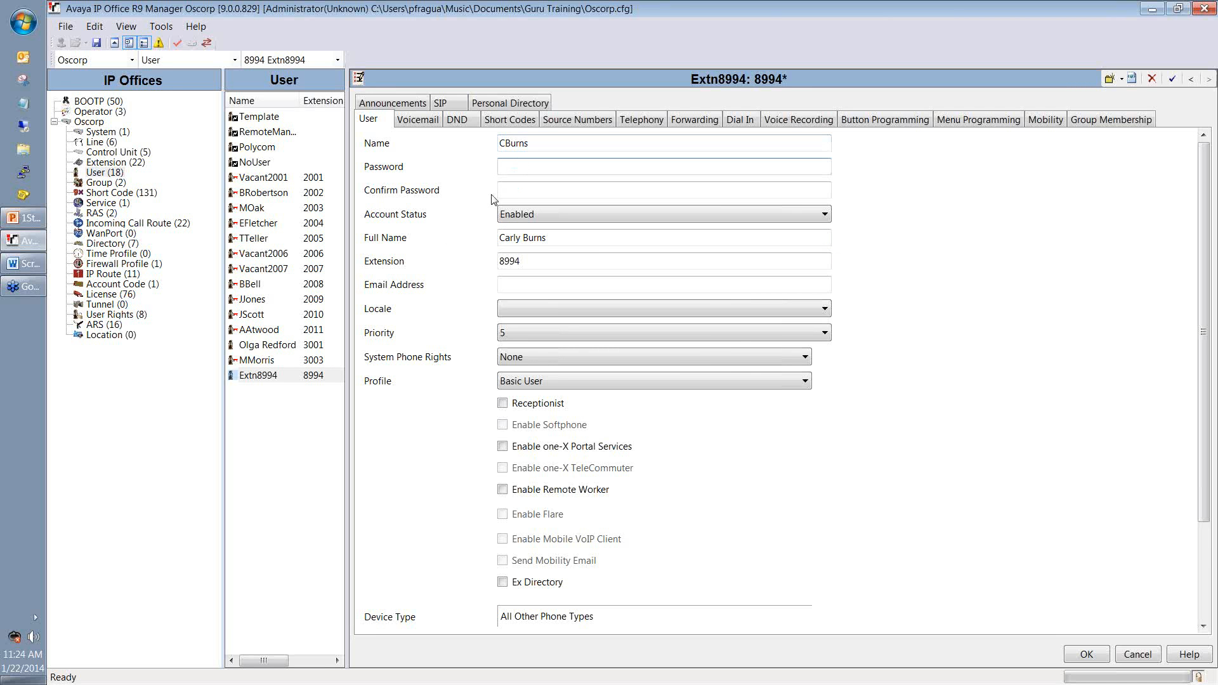
{"action": "type", "text": "1234"}
{"action": "key", "text": "Tab"}
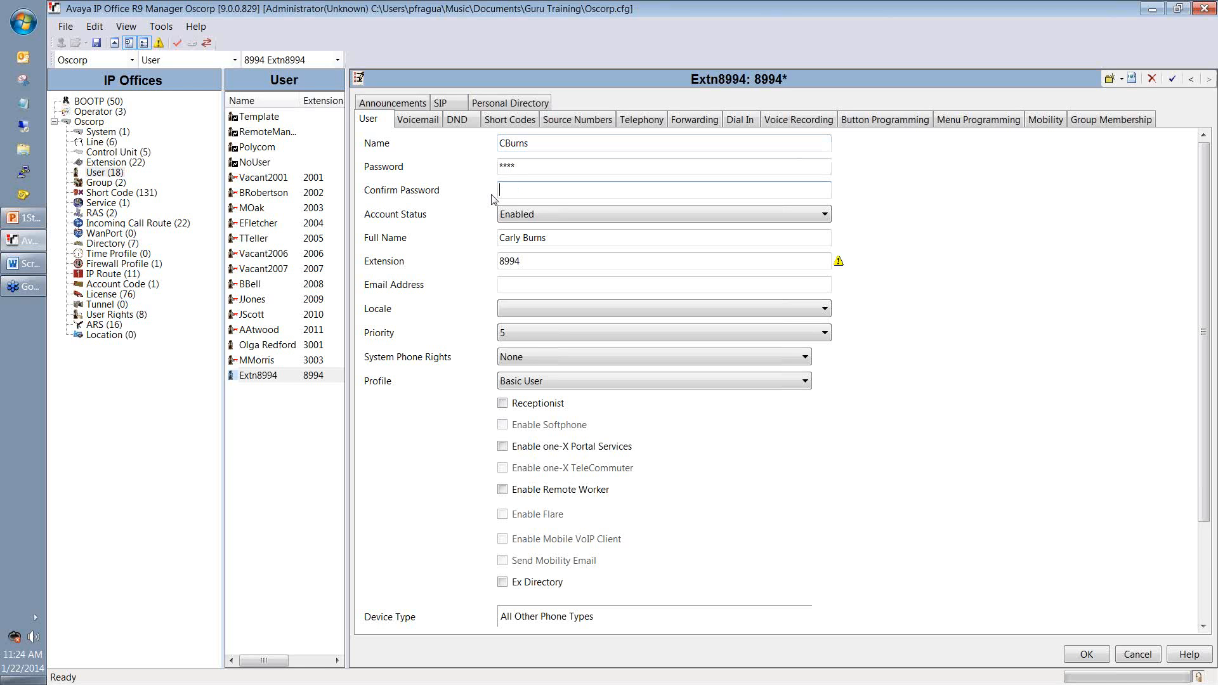
{"action": "type", "text": "1234"}
Step: Change the user's extension from 8994 to 2012
{"action": "left_click_drag", "start_coordinate": [528, 264], "coordinate": [389, 265]}
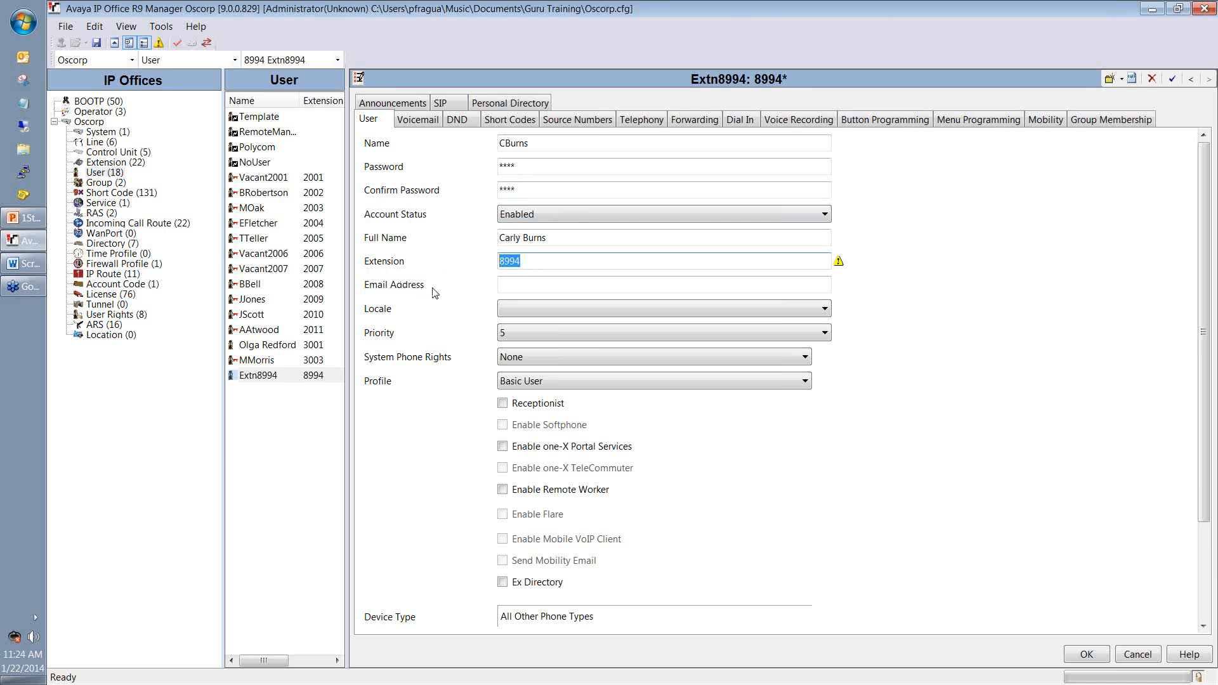
{"action": "key", "text": "BackSpace"}
{"action": "type", "text": "2012"}
{"action": "left_click", "coordinate": [517, 291]}
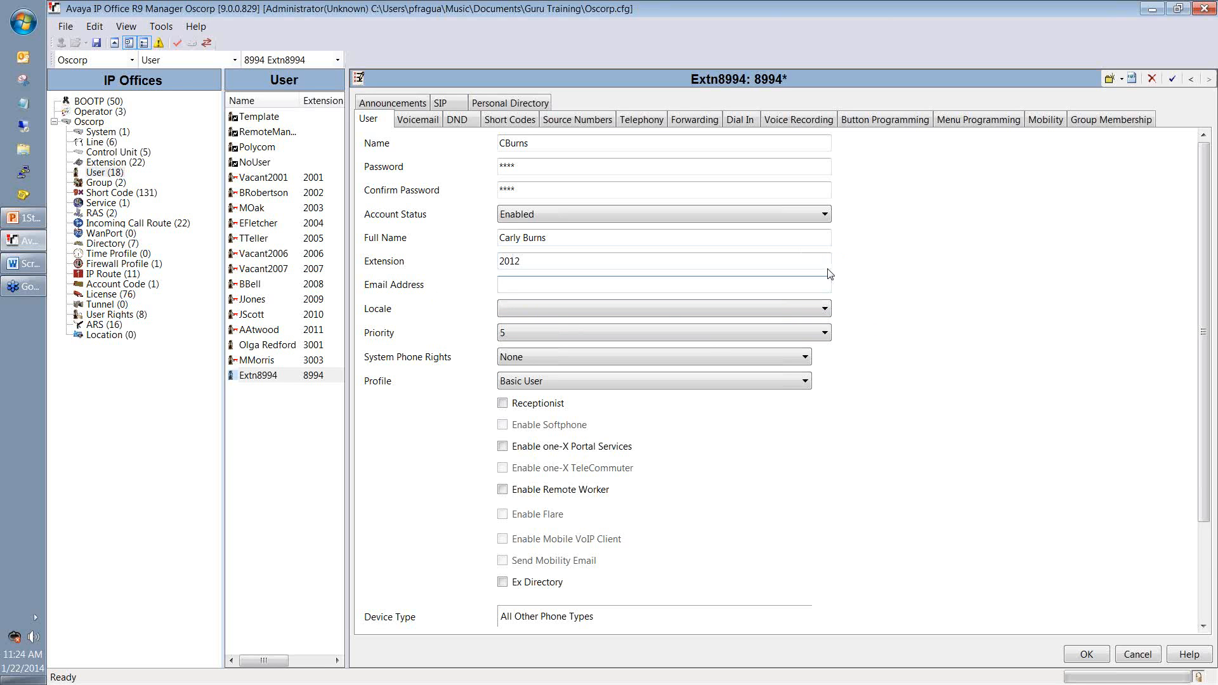
{"action": "mouse_move", "coordinate": [839, 267]}
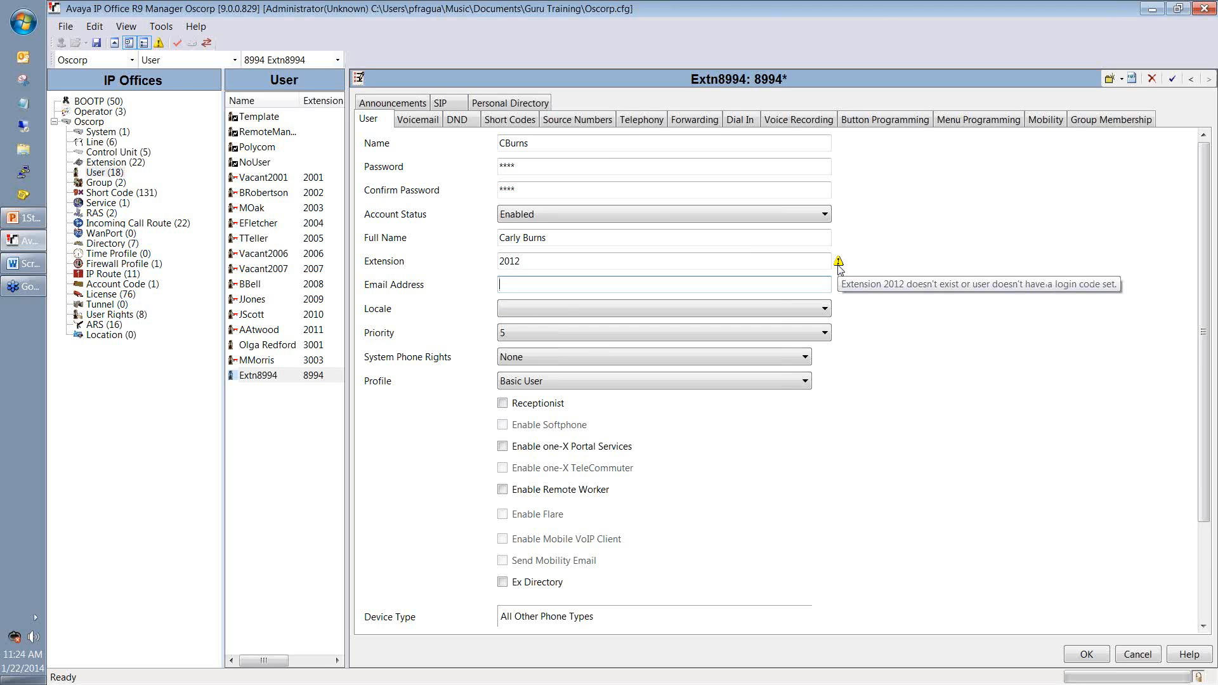
Step: Enter the user's oscorp.com e-mail address
{"action": "left_click", "coordinate": [530, 291]}
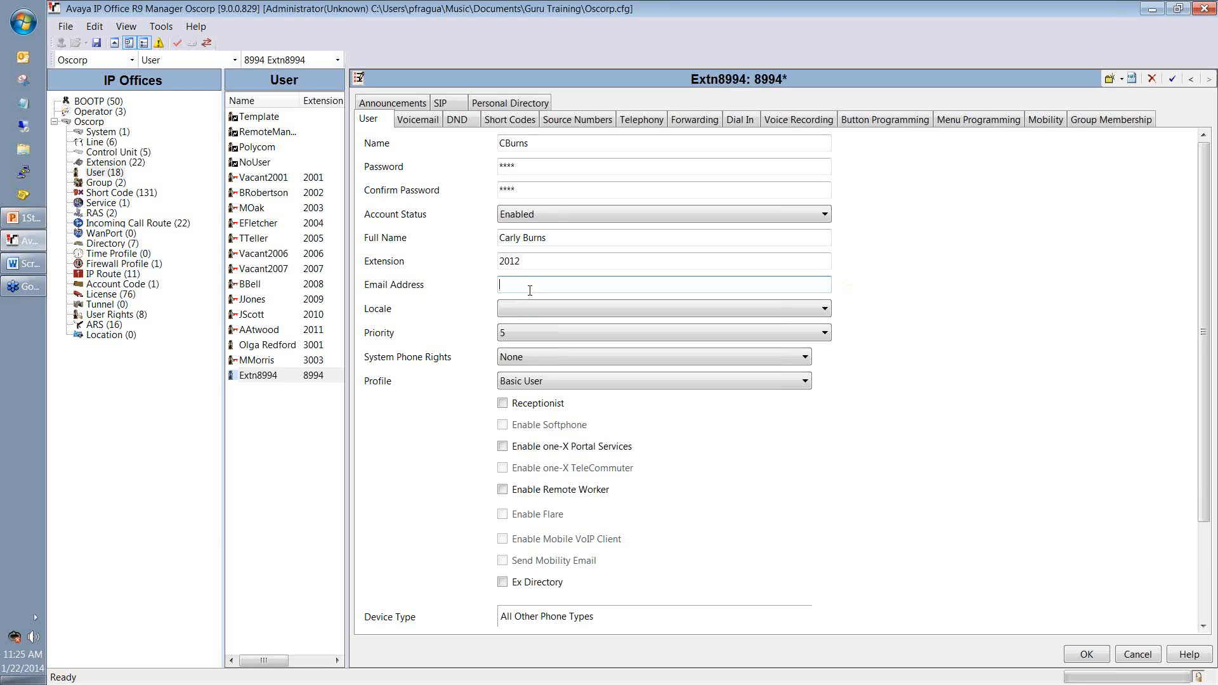
Step: Set the locale to United States (US English) and the profile to Power User
{"action": "left_click", "coordinate": [509, 310]}
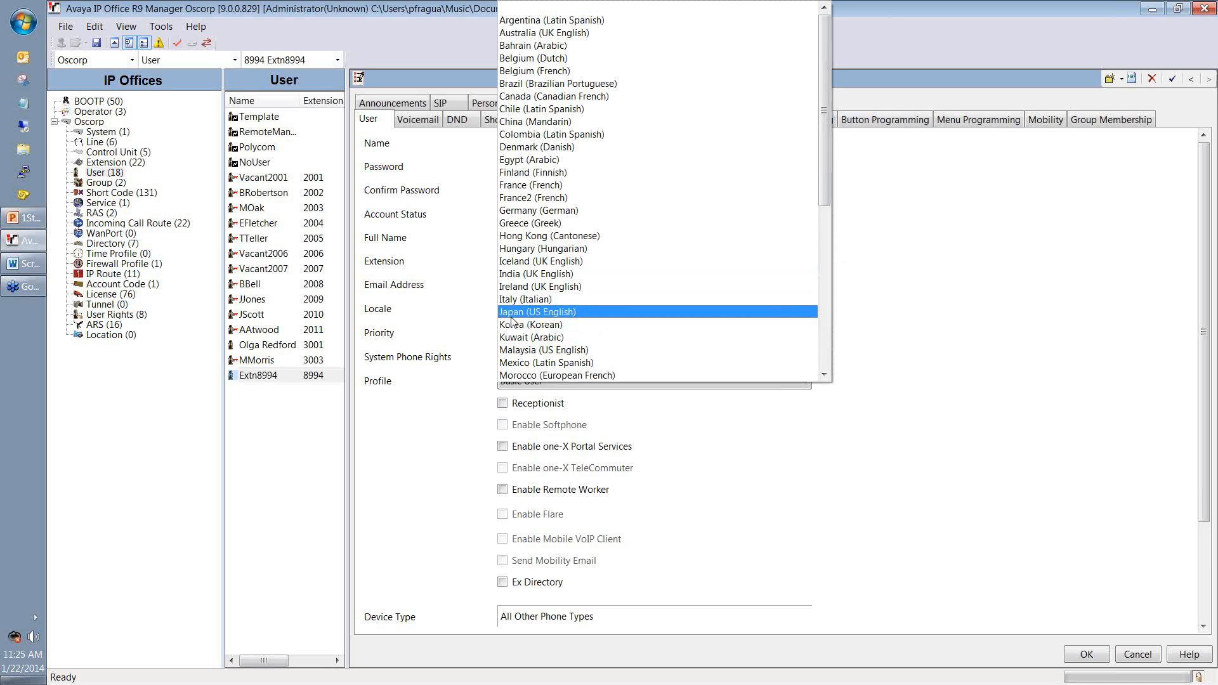
{"action": "scroll", "coordinate": [512, 322], "scroll_direction": "down", "scroll_amount": 8}
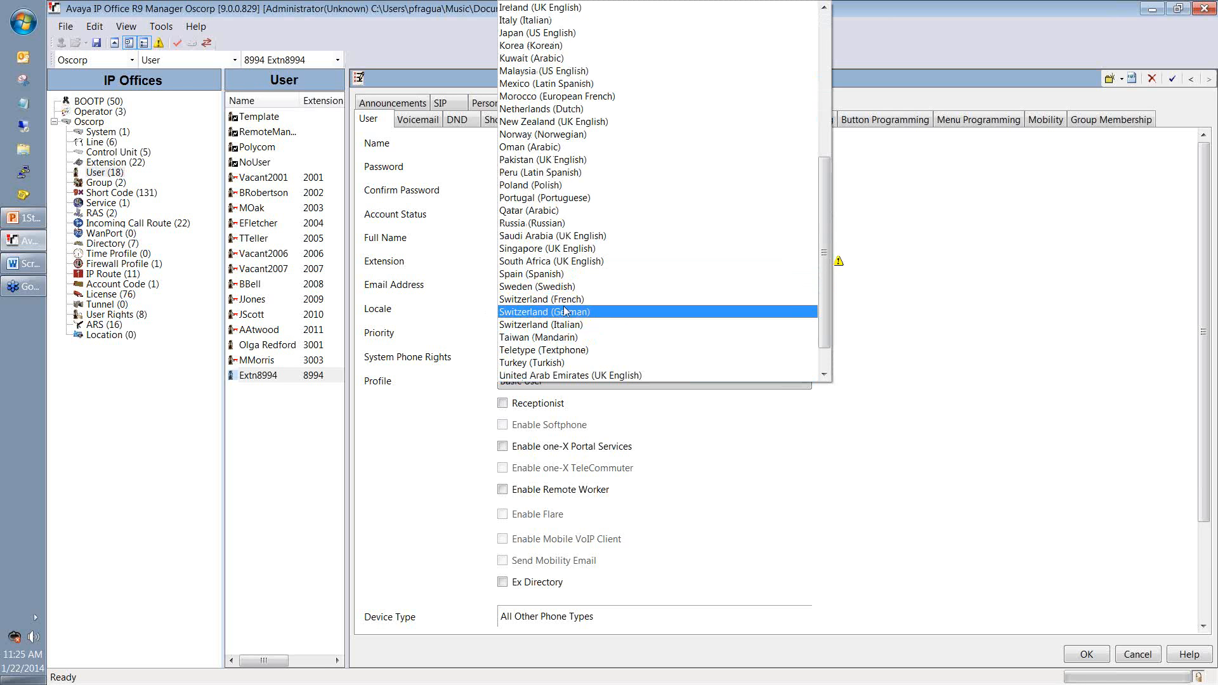
{"action": "left_click", "coordinate": [568, 363]}
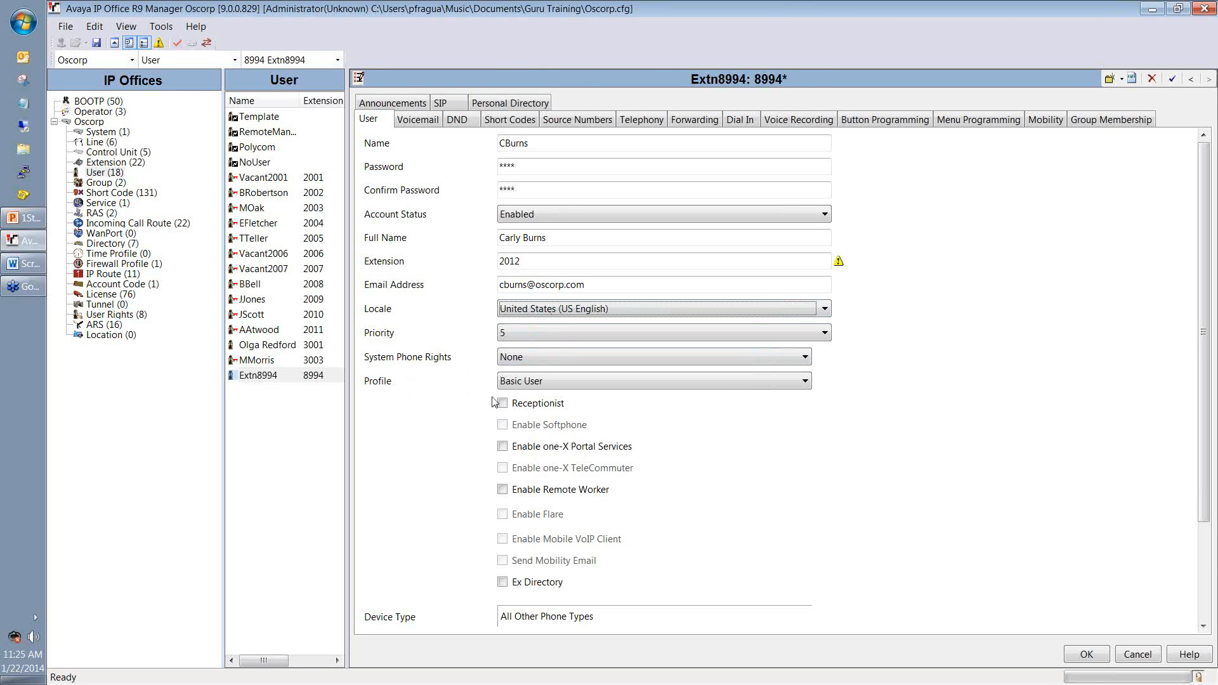
{"action": "left_click", "coordinate": [523, 383]}
{"action": "left_click", "coordinate": [544, 436]}
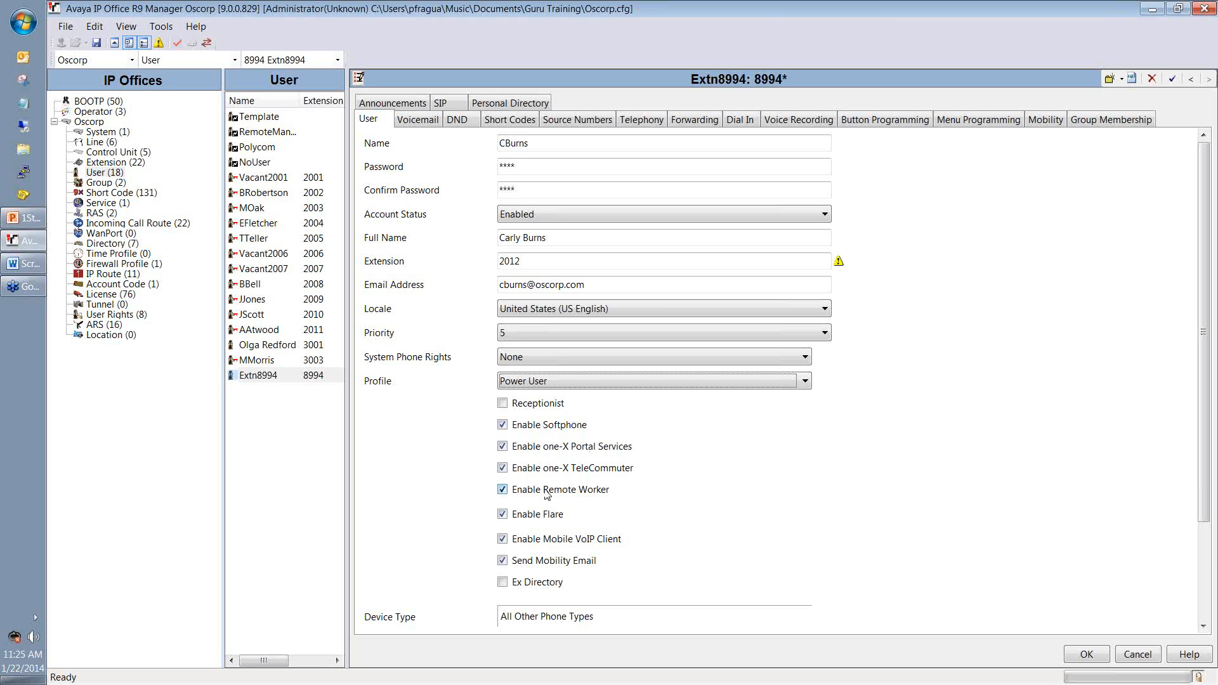
Step: Untick one-X Portal Services, Remote Worker, Flare, Mobile VoIP Client and Send Mobility Email
{"action": "left_click", "coordinate": [502, 446]}
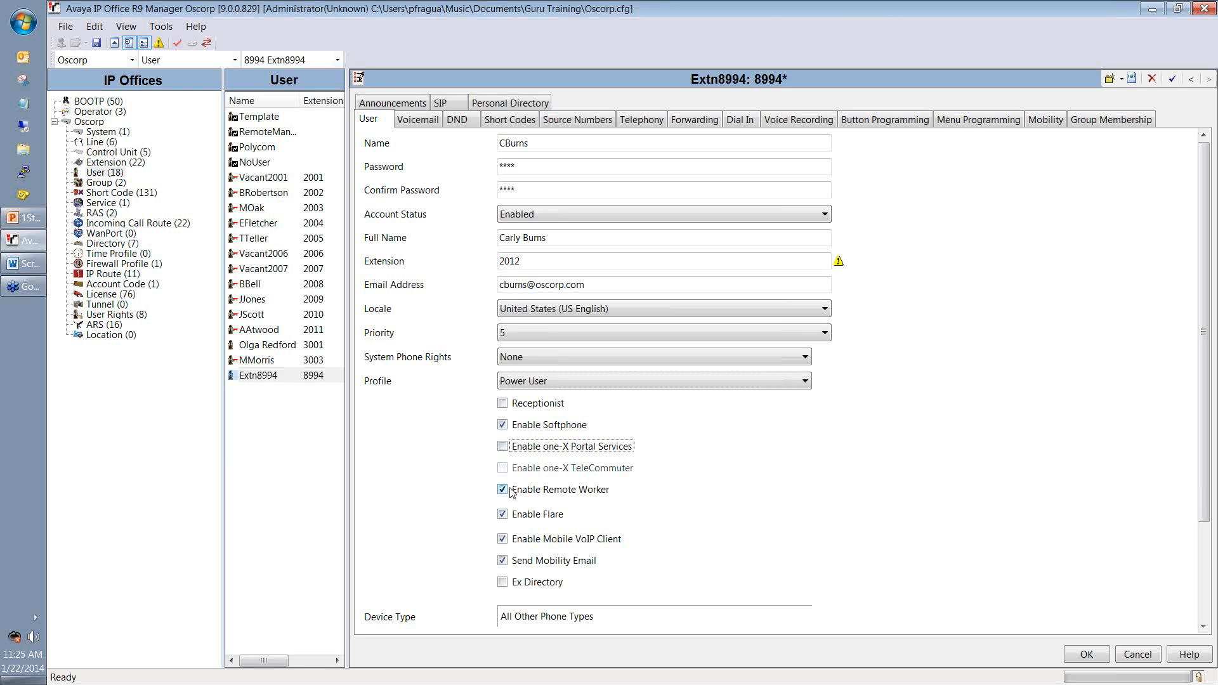
{"action": "left_click", "coordinate": [503, 490]}
{"action": "left_click", "coordinate": [503, 515]}
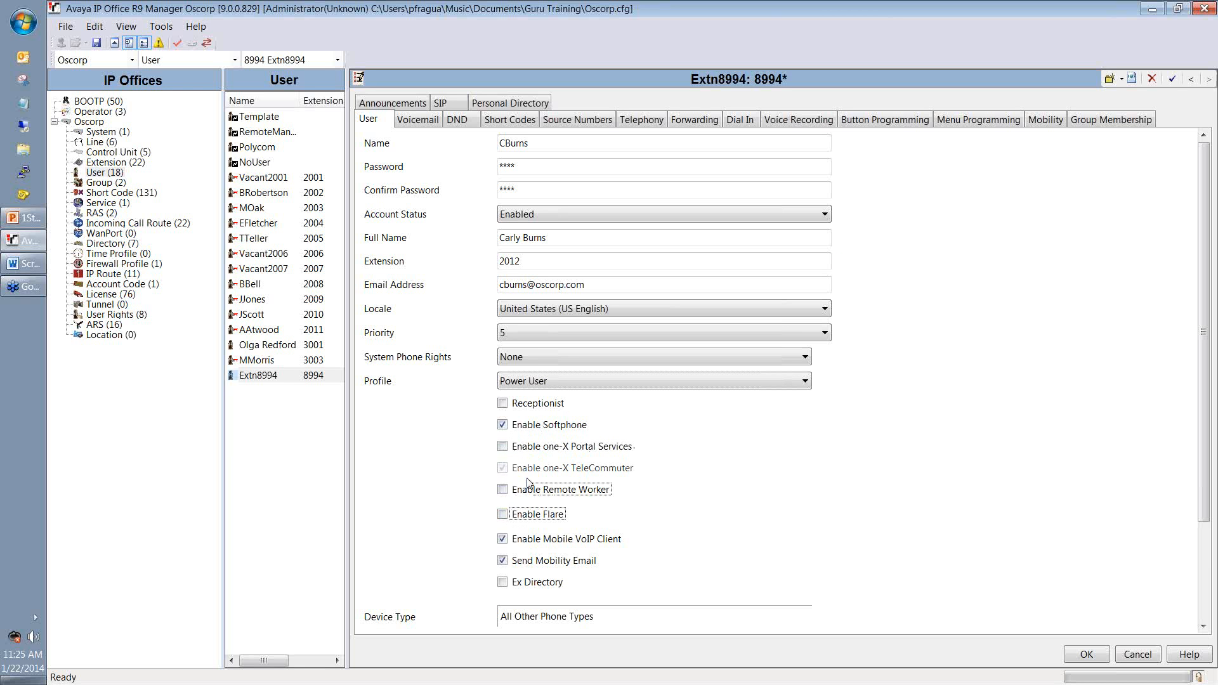
{"action": "left_click", "coordinate": [502, 539]}
{"action": "left_click", "coordinate": [502, 561]}
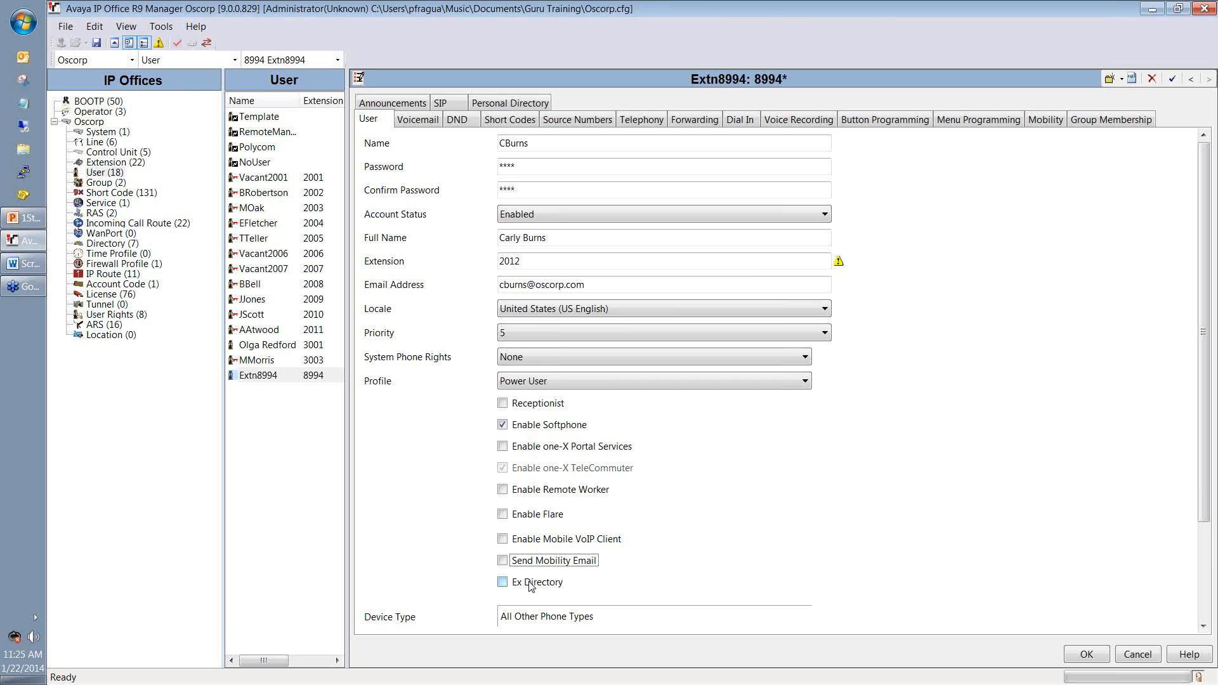
{"action": "left_click", "coordinate": [416, 120]}
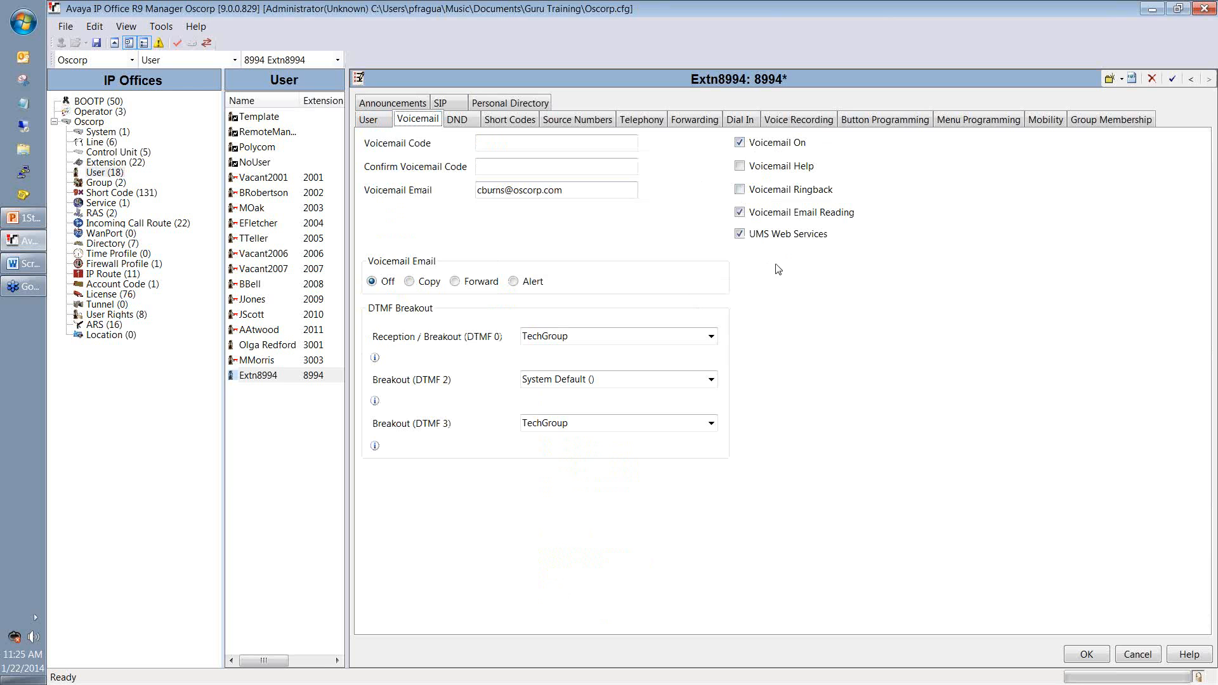
Step: Set the user's Voicemail Email handling to Forward
{"action": "left_click_drag", "start_coordinate": [563, 190], "coordinate": [468, 225]}
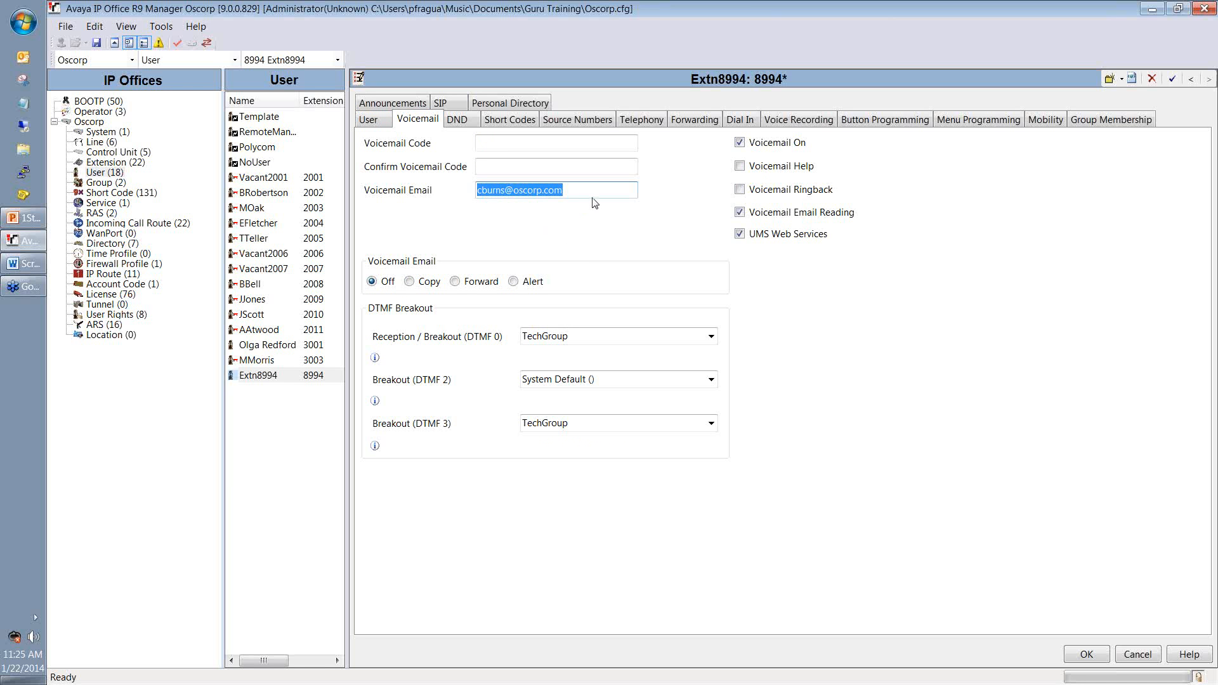
{"action": "left_click", "coordinate": [409, 282]}
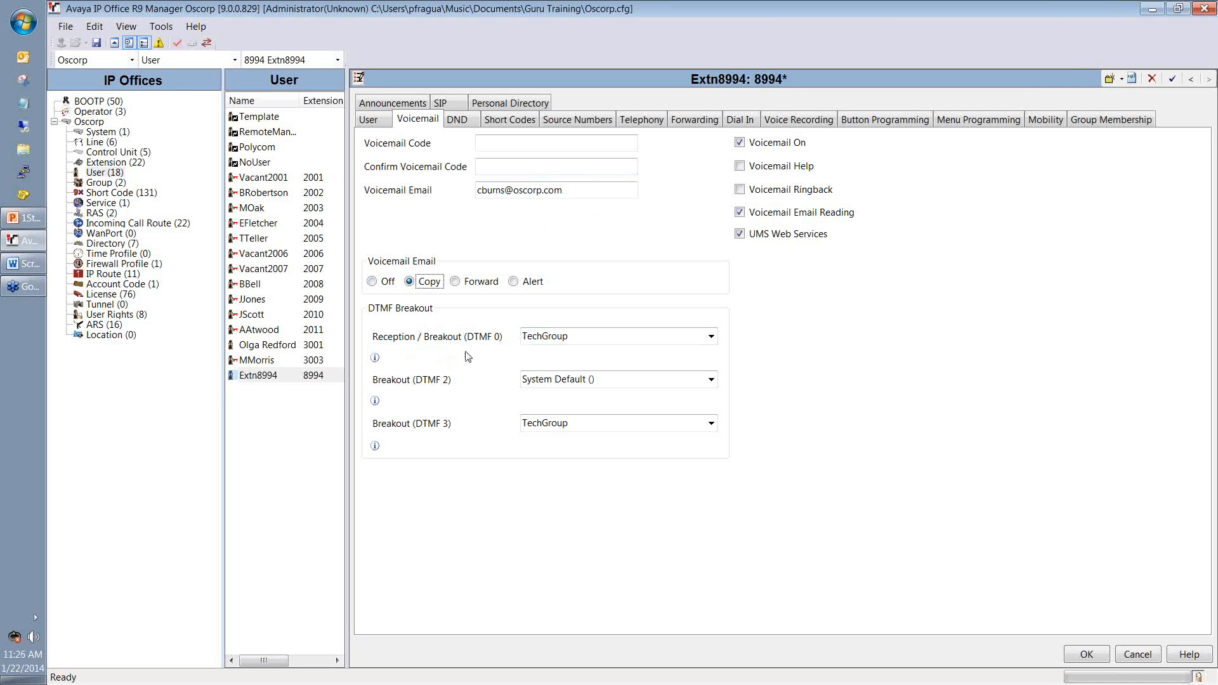
{"action": "left_click", "coordinate": [465, 285]}
Step: Look through DND, Source Numbers, Telephony, Forwarding, Button, Menu Programming, Mobility and Group Membership
{"action": "left_click", "coordinate": [470, 124]}
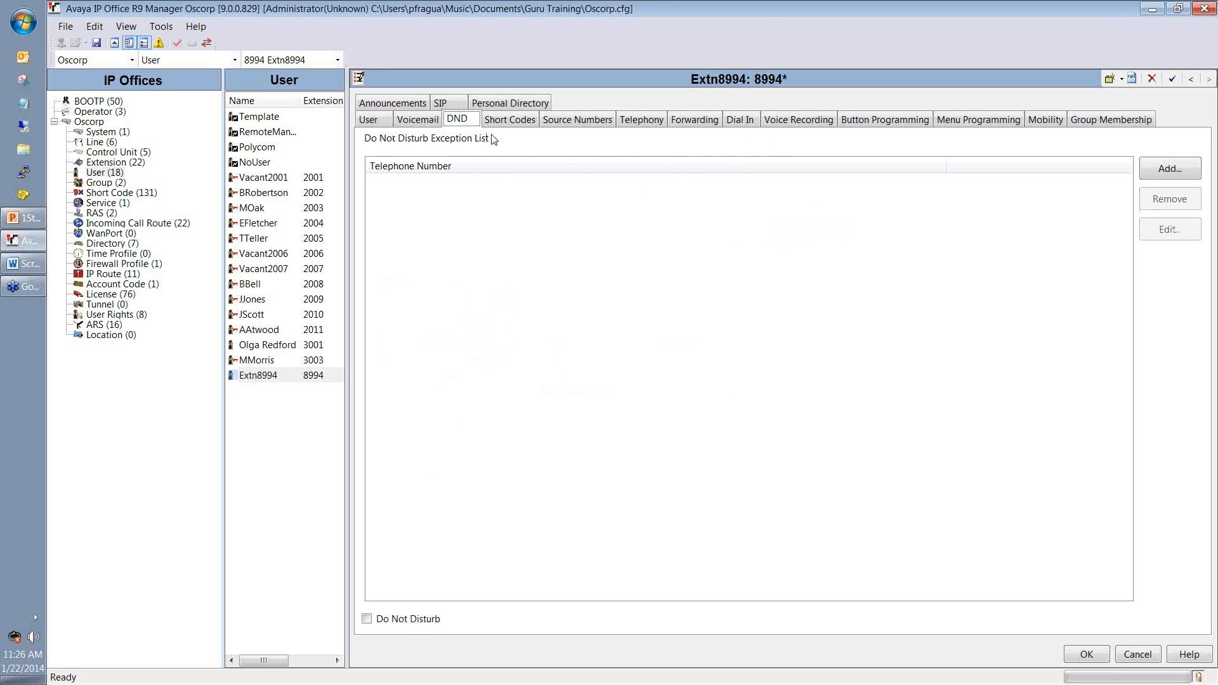
{"action": "left_click", "coordinate": [613, 123]}
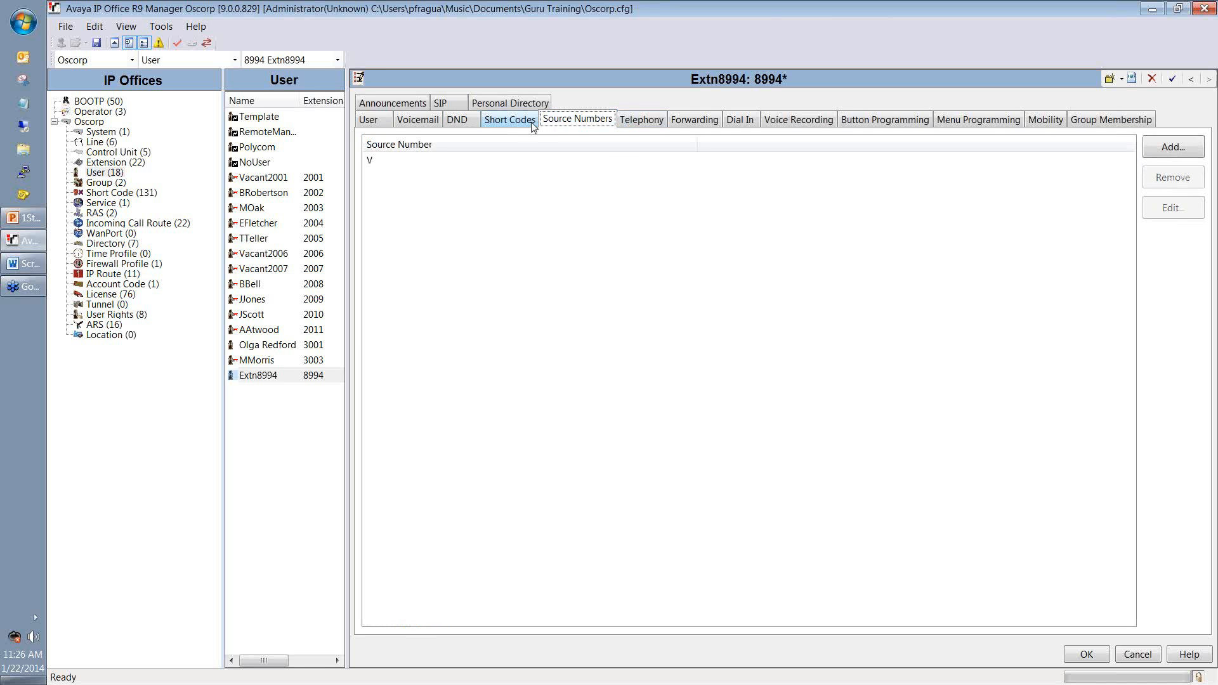
{"action": "left_click", "coordinate": [663, 124]}
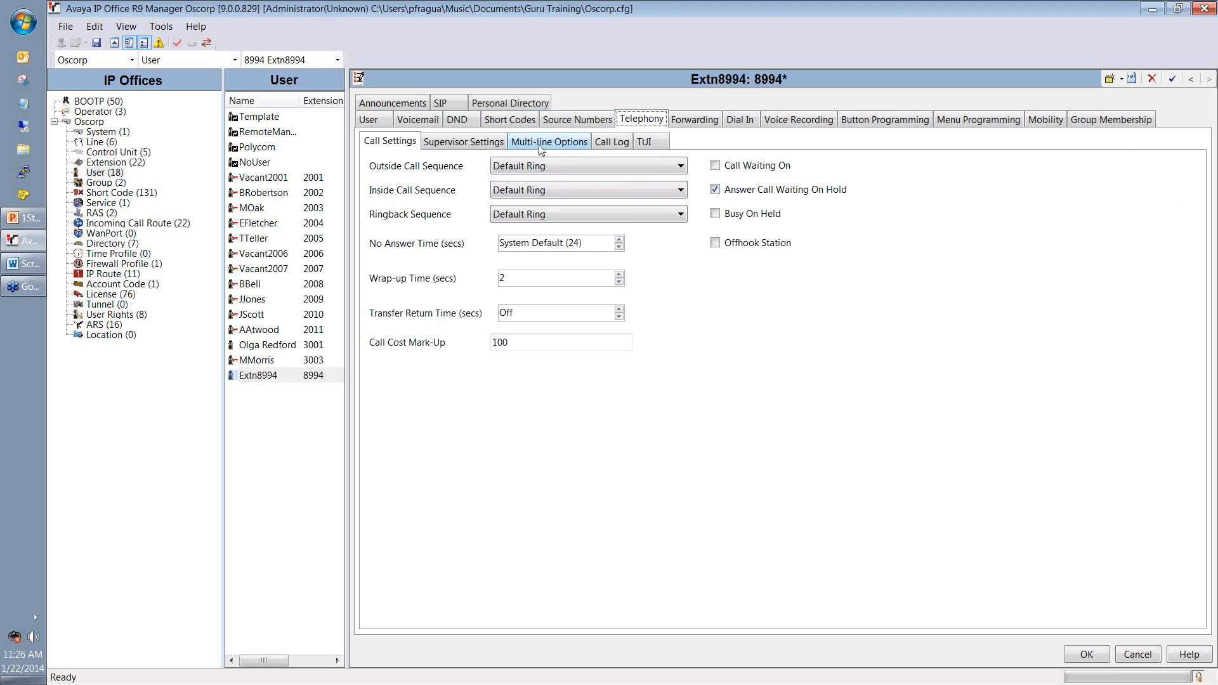
{"action": "left_click", "coordinate": [498, 142]}
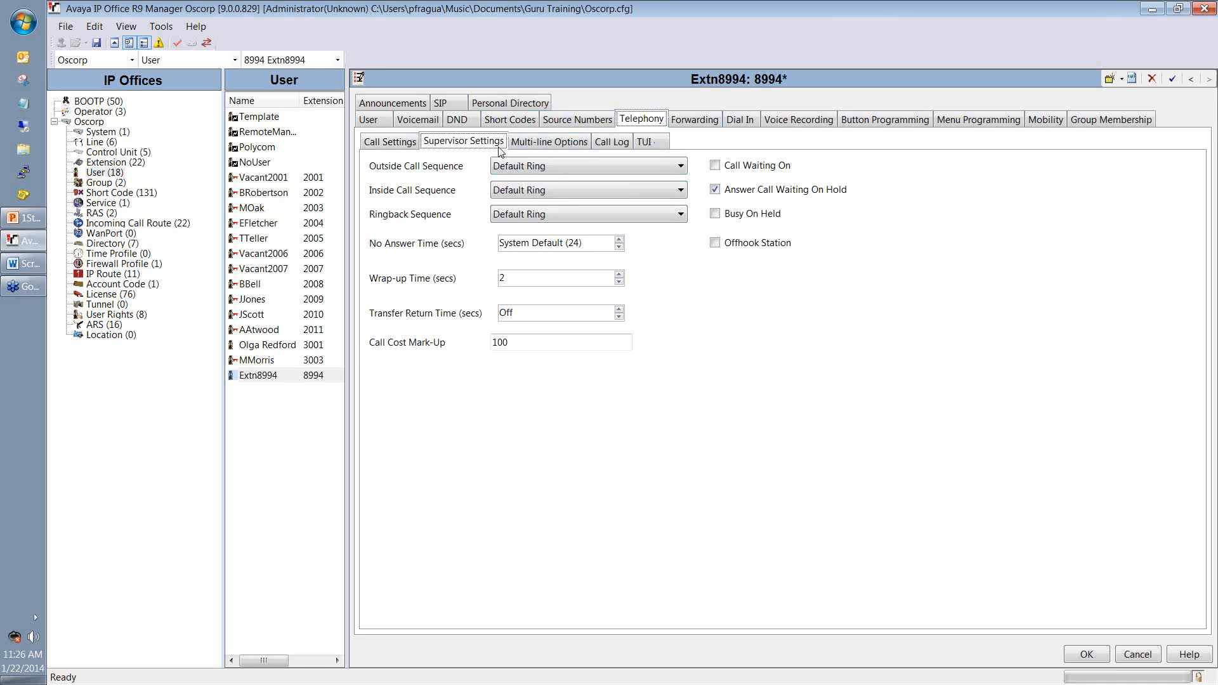
{"action": "left_click", "coordinate": [694, 124]}
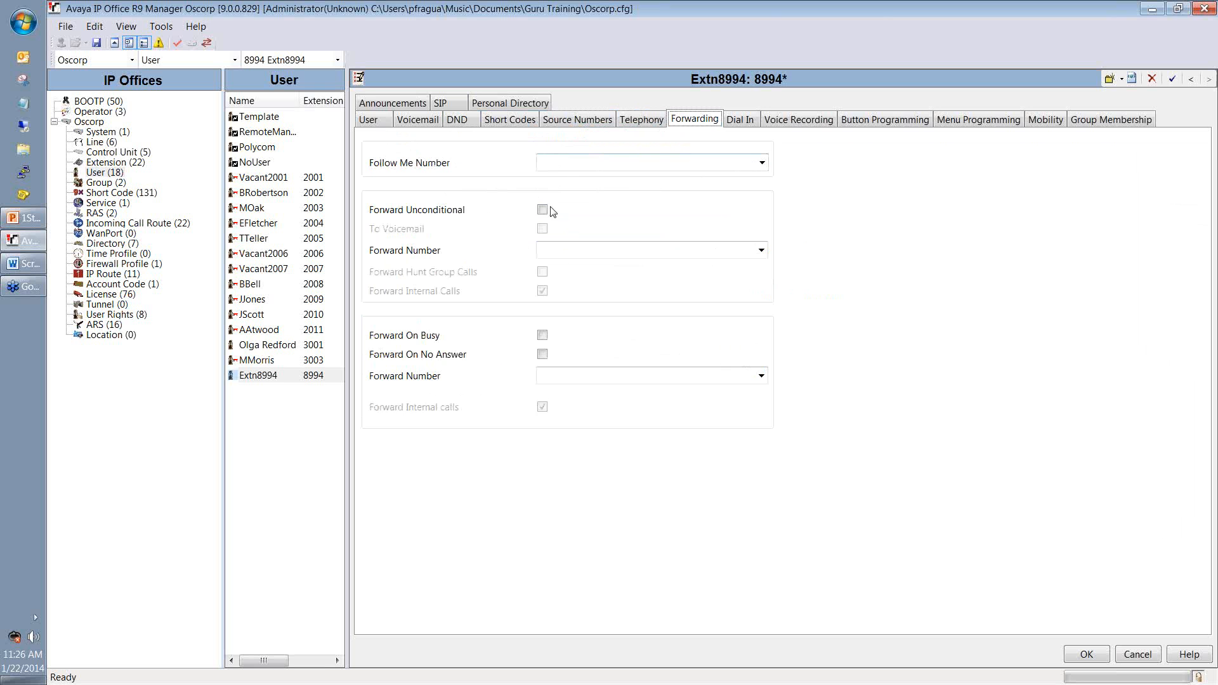
{"action": "left_click", "coordinate": [883, 121]}
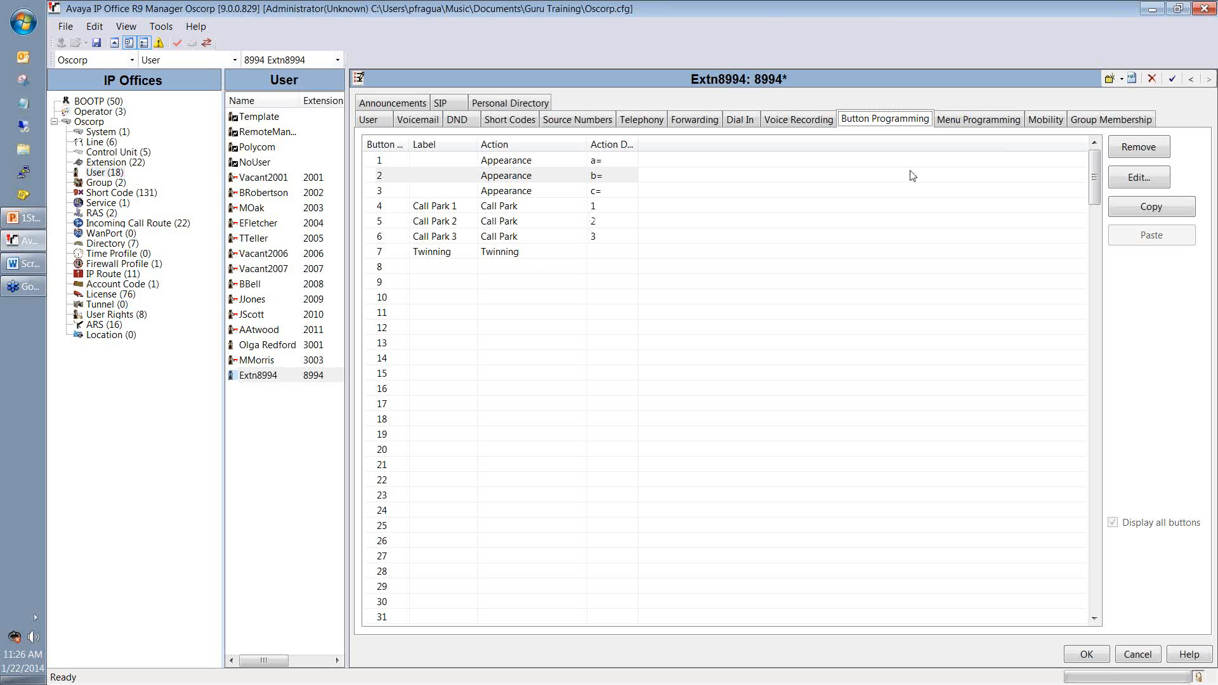
{"action": "left_click", "coordinate": [970, 121]}
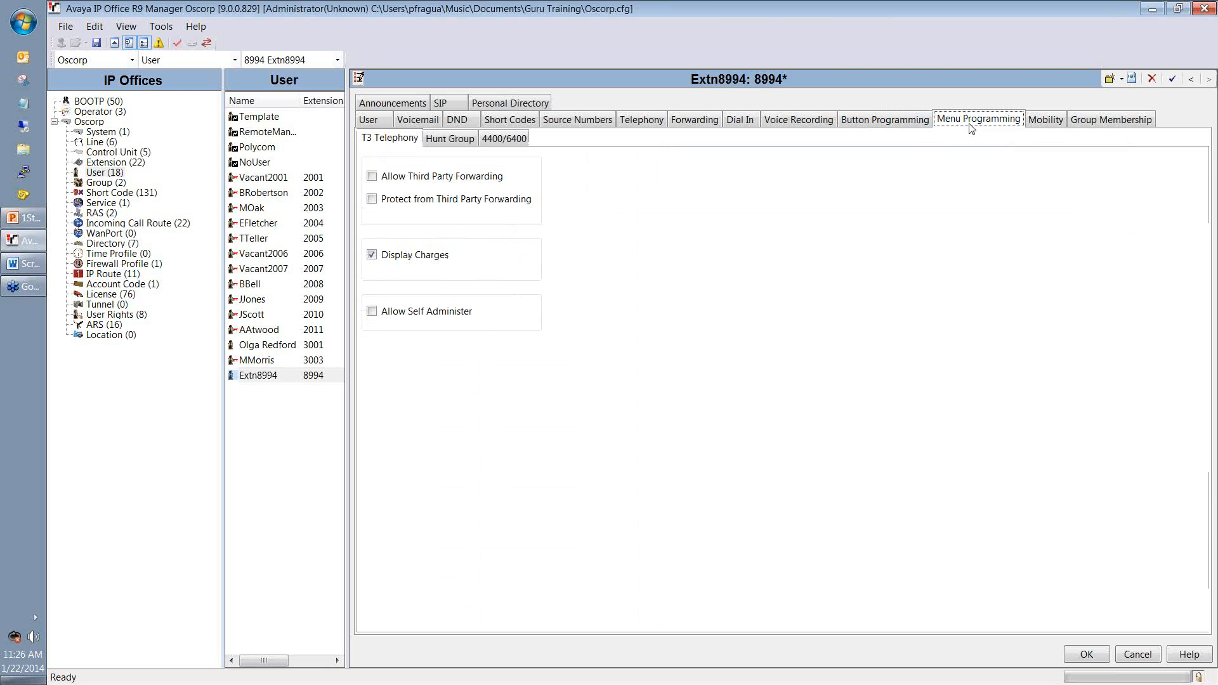
{"action": "left_click", "coordinate": [1033, 122]}
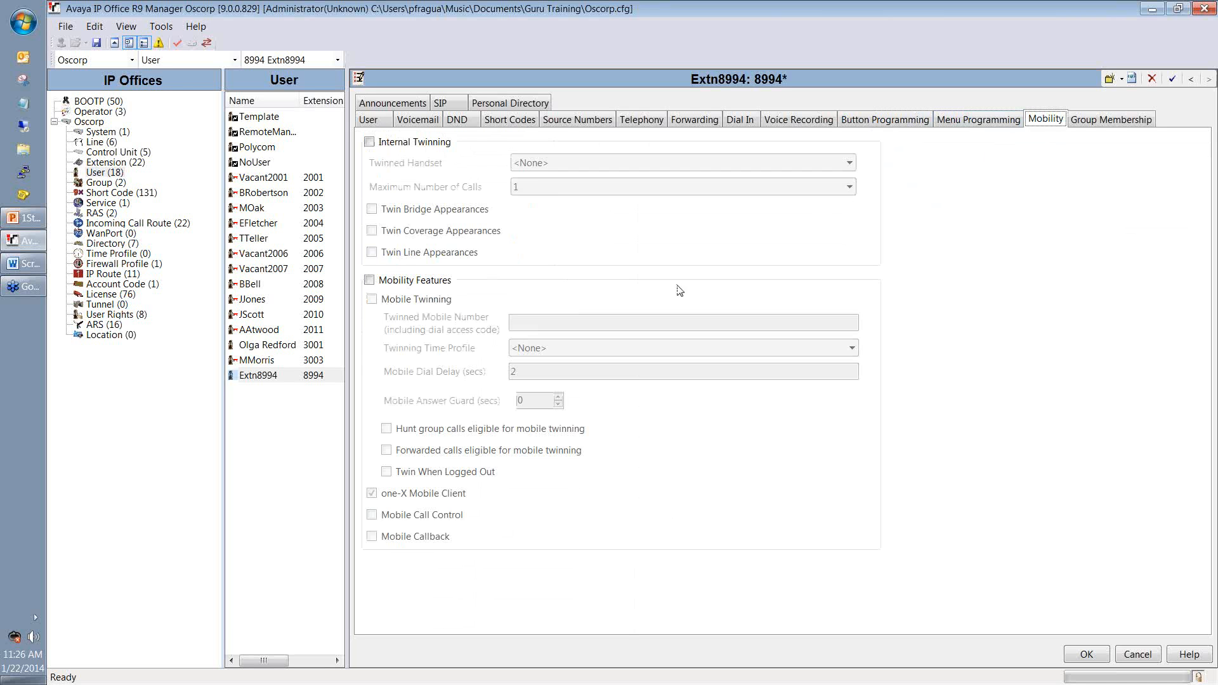
{"action": "left_click", "coordinate": [1132, 119]}
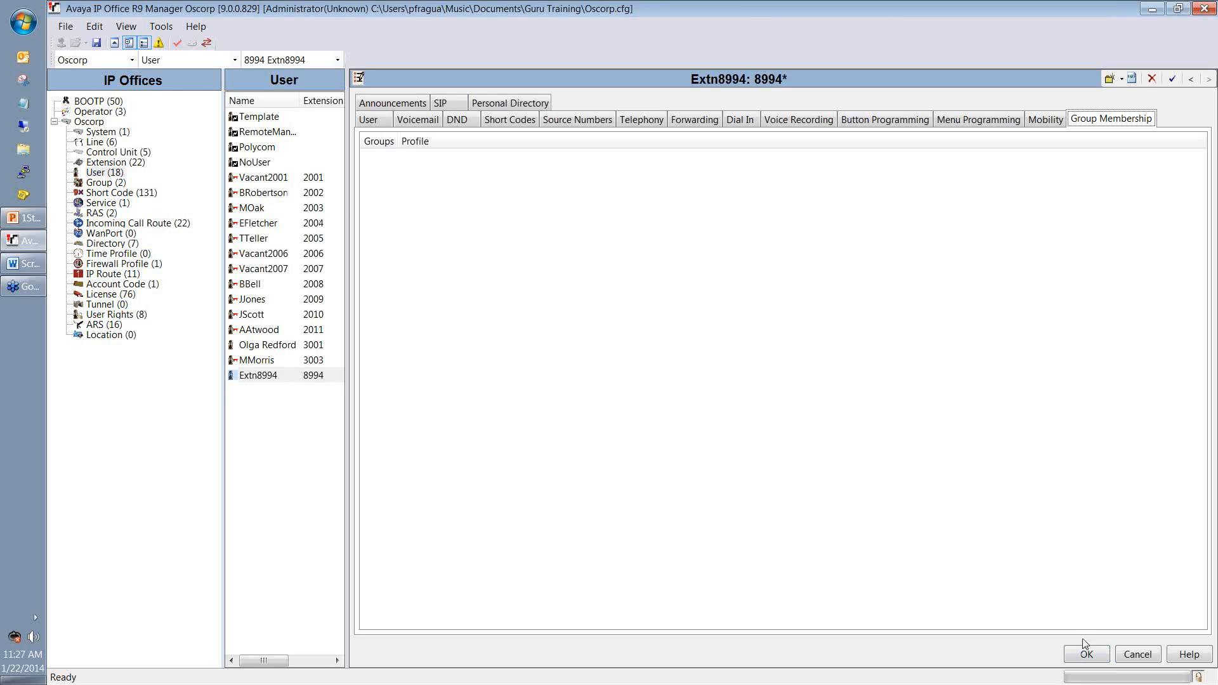
Step: Add a login code after the missing-code error and commit the extension 2012 user
{"action": "left_click", "coordinate": [1092, 654]}
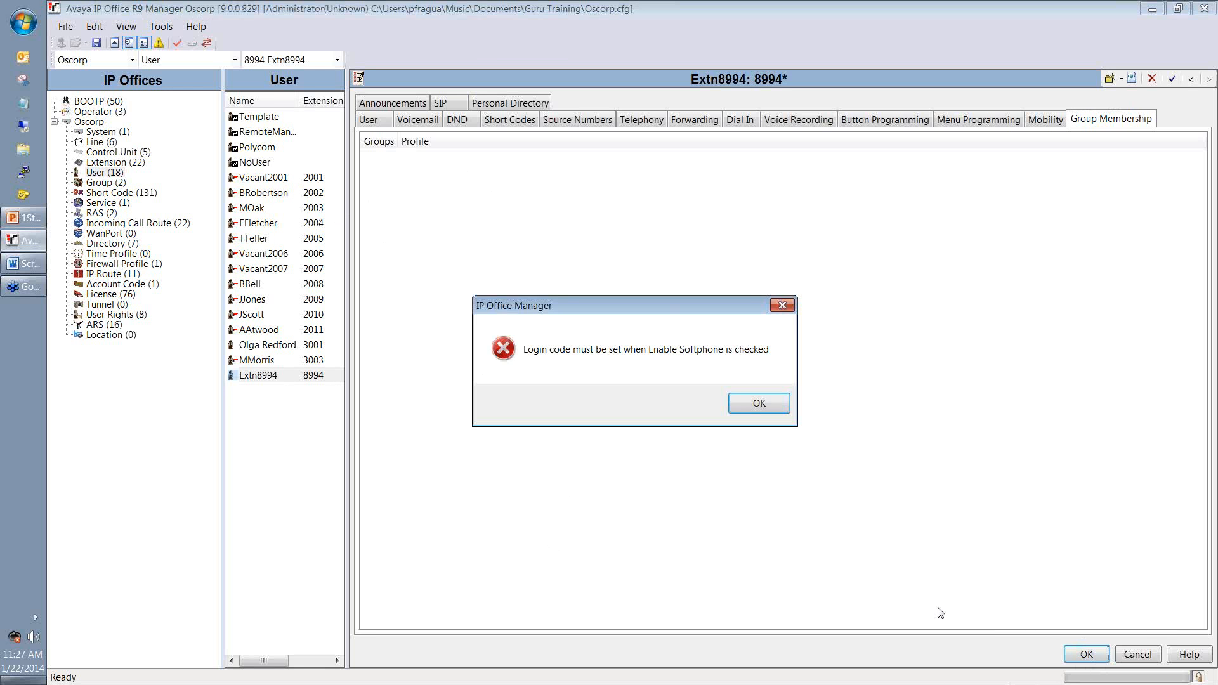
{"action": "left_click", "coordinate": [740, 409]}
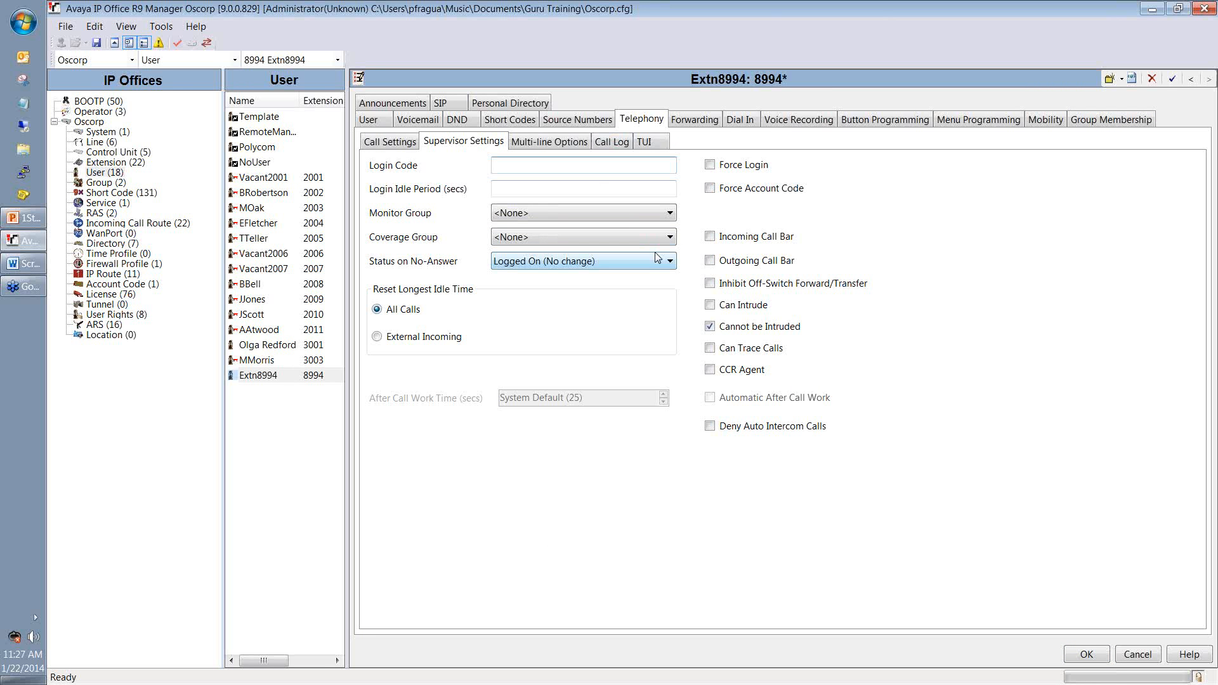
{"action": "type", "text": "89"}
{"action": "left_click", "coordinate": [1086, 654]}
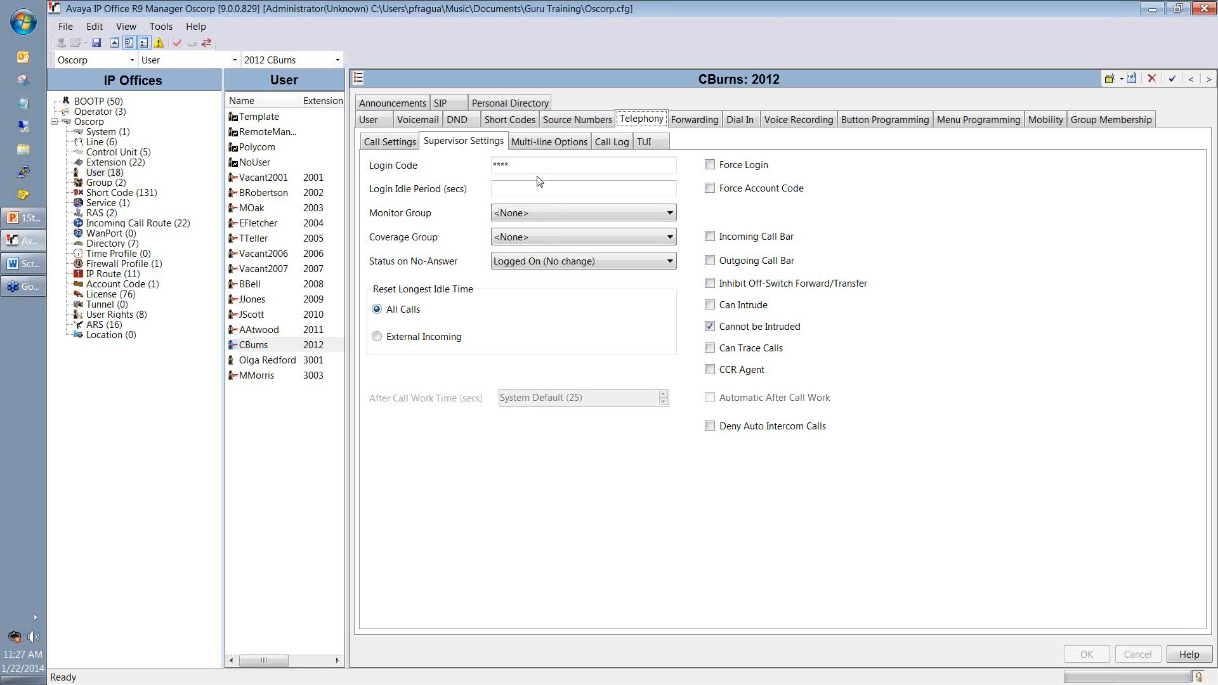
Step: Confirm the user's extension reads 2012, then save the configuration
{"action": "left_click", "coordinate": [369, 119]}
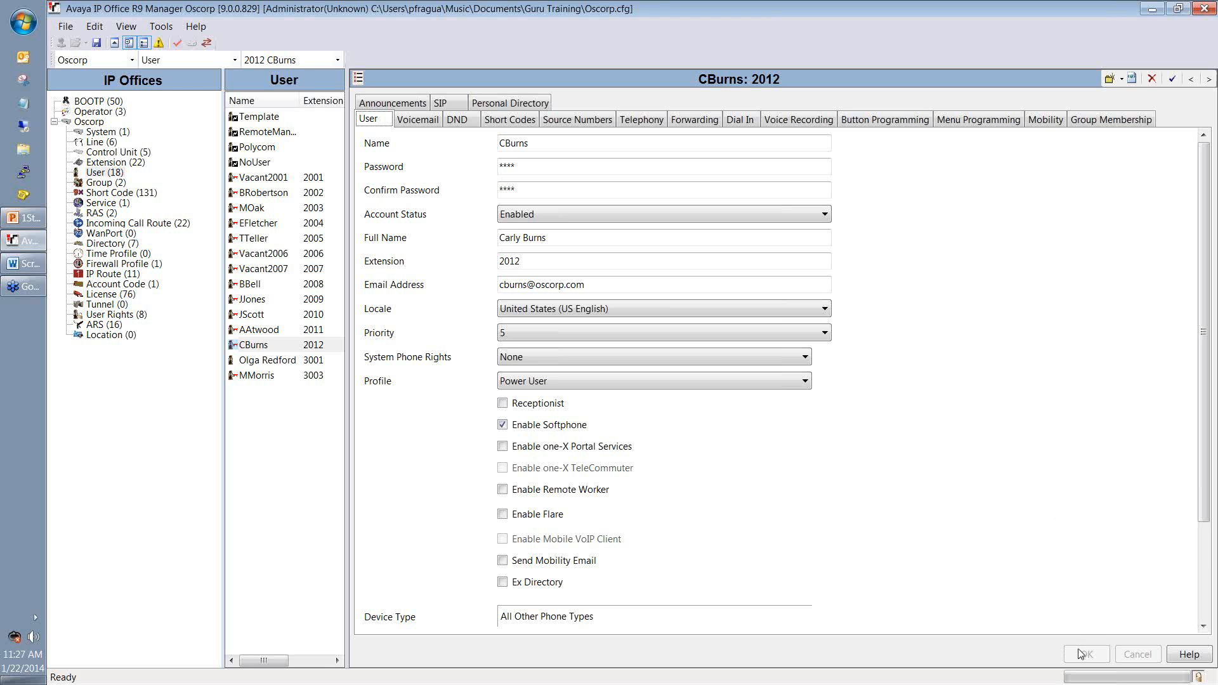
{"action": "left_click_drag", "start_coordinate": [542, 263], "coordinate": [512, 260]}
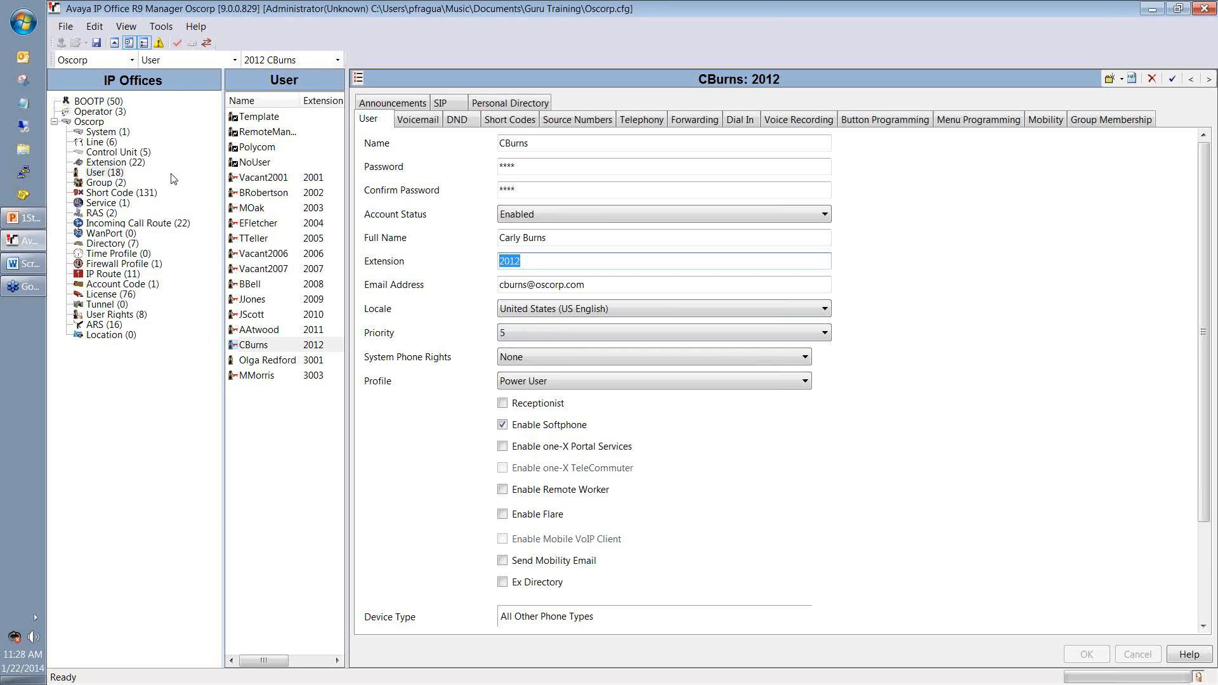
{"action": "left_click", "coordinate": [293, 506]}
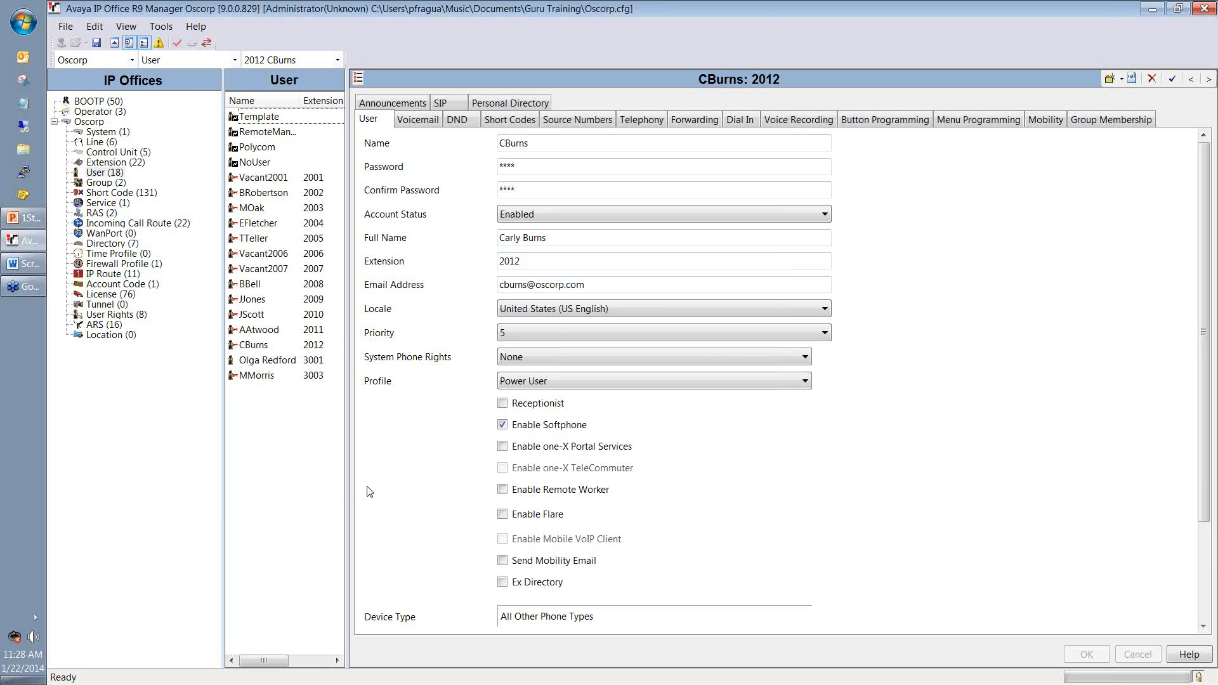
{"action": "left_click", "coordinate": [97, 43]}
Step: Show Screen Shots.docx at the Avaya IP Endpoints licence row (34 available, 15 in use)
{"action": "left_click", "coordinate": [30, 267]}
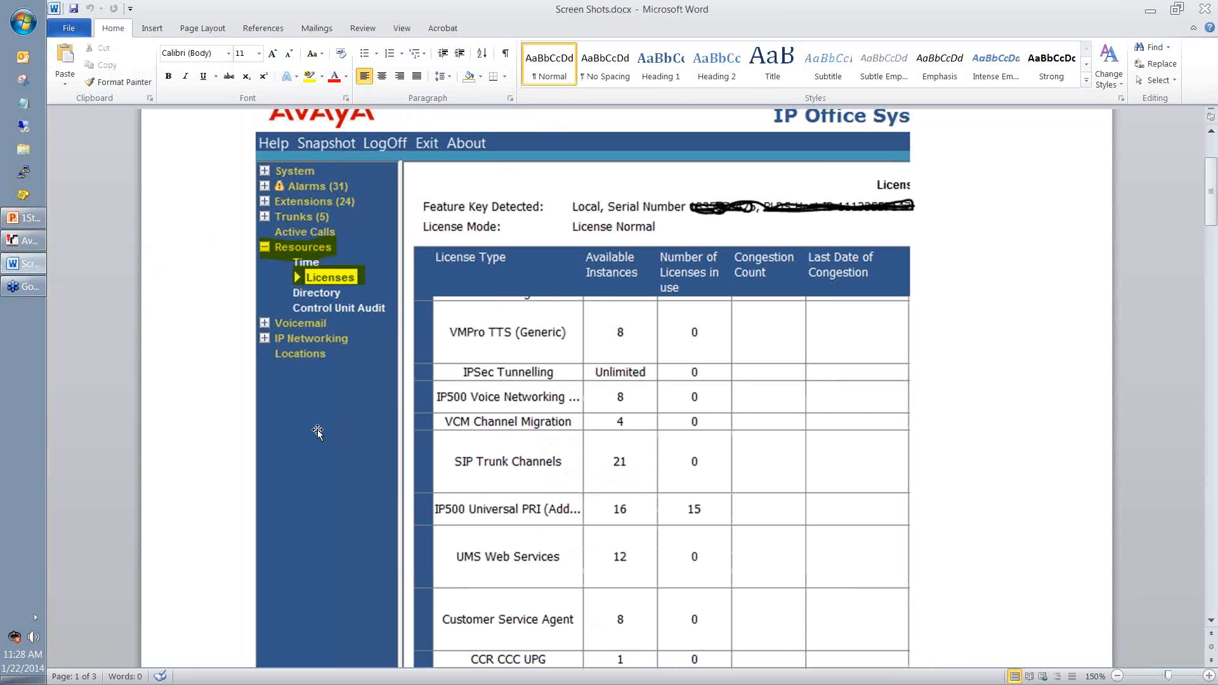
{"action": "scroll", "coordinate": [282, 424], "scroll_direction": "down", "scroll_amount": 1}
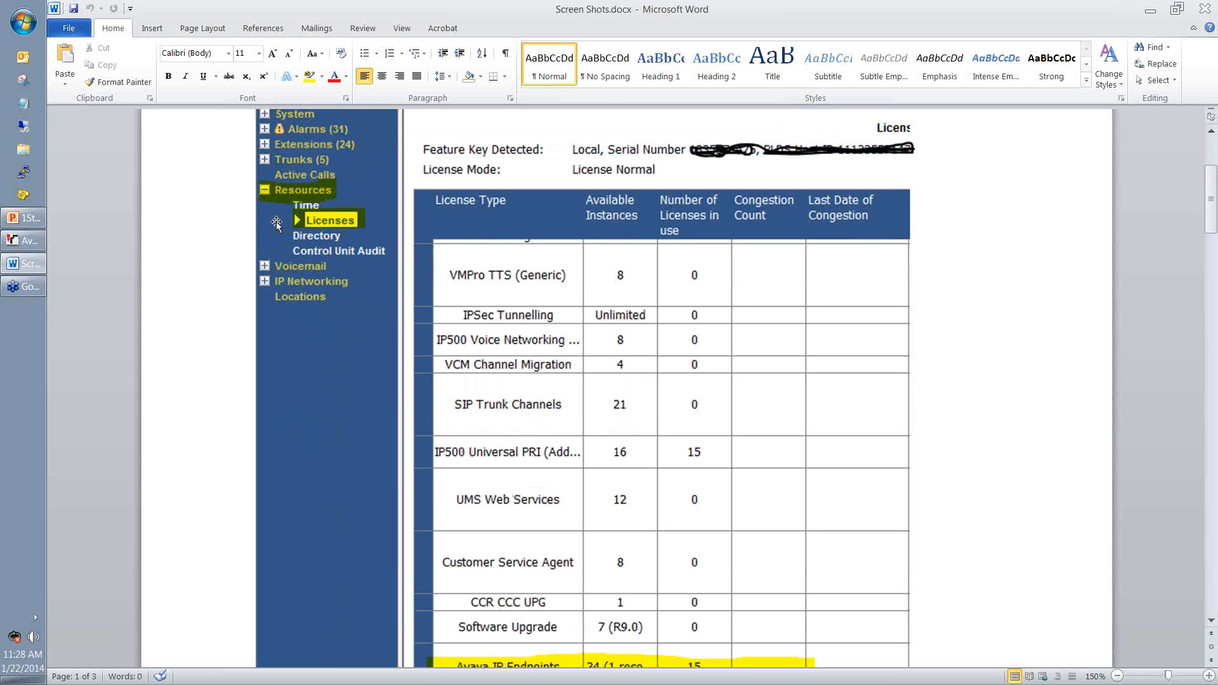
{"action": "scroll", "coordinate": [346, 403], "scroll_direction": "down", "scroll_amount": 1}
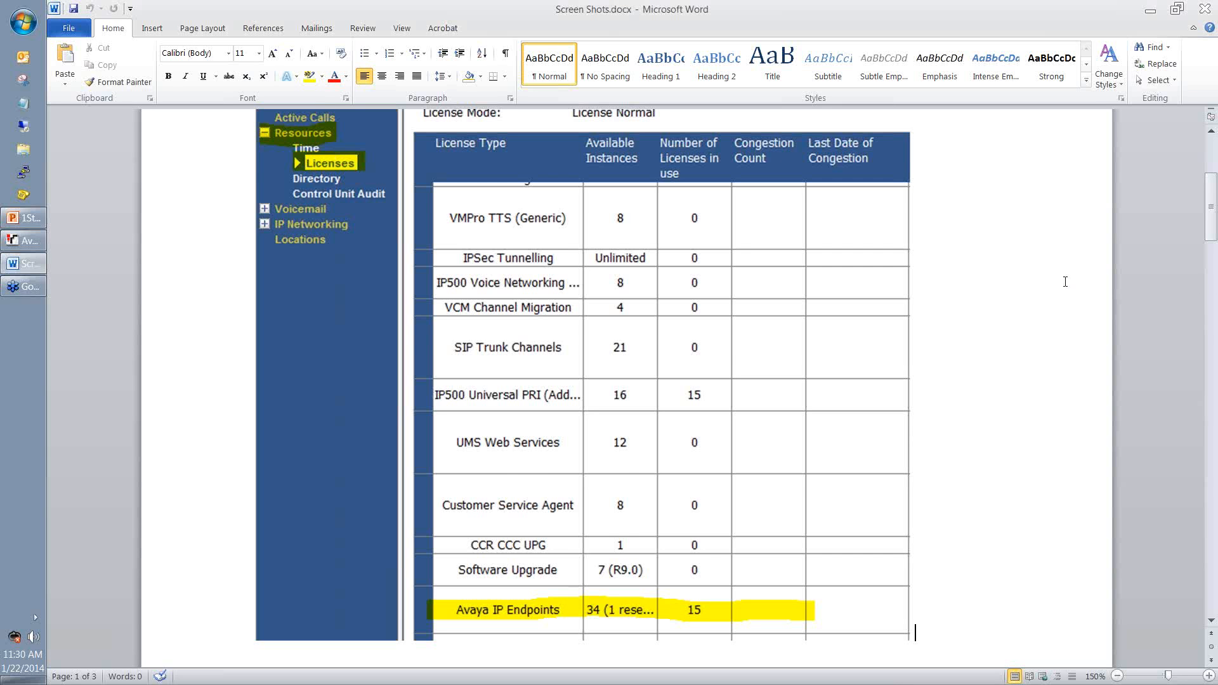
Step: Scroll down to the Avaya IP Office Web Manager login page capture on page 2
{"action": "scroll", "coordinate": [956, 335], "scroll_direction": "down", "scroll_amount": 5}
{"action": "scroll", "coordinate": [947, 323], "scroll_direction": "down", "scroll_amount": 6}
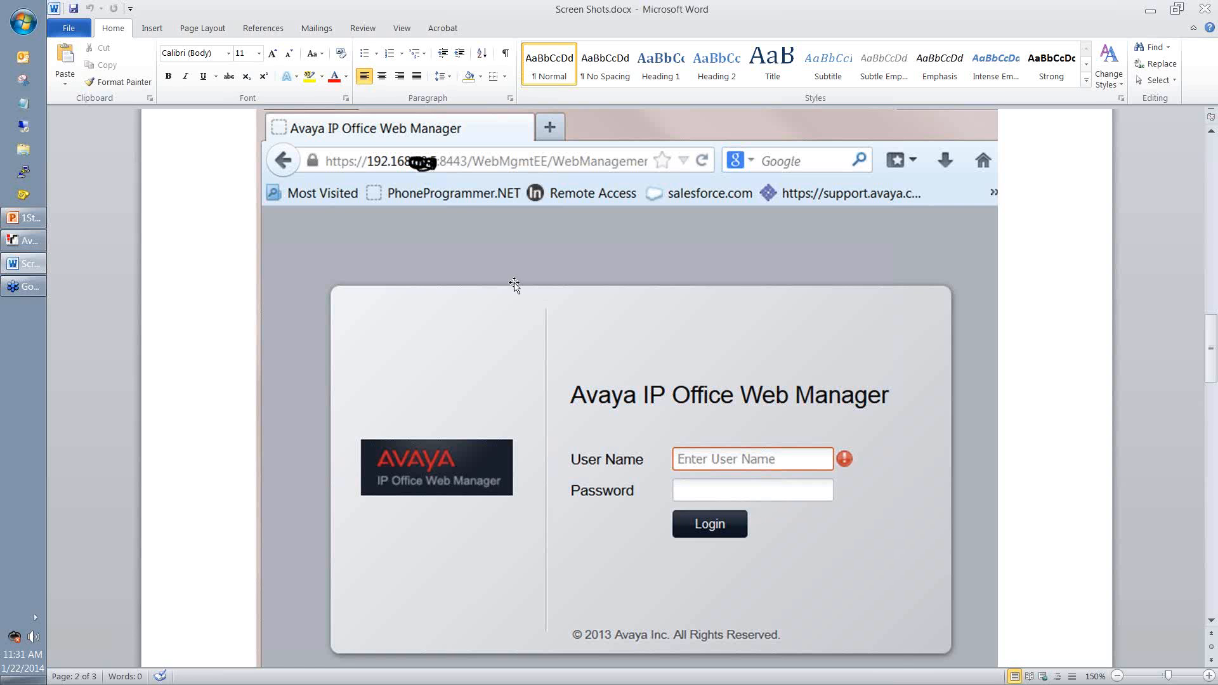
Step: Scroll past the remaining screenshots, then return to Manager's extension 2012 user record
{"action": "scroll", "coordinate": [673, 408], "scroll_direction": "down", "scroll_amount": 1}
{"action": "scroll", "coordinate": [673, 408], "scroll_direction": "down", "scroll_amount": 15}
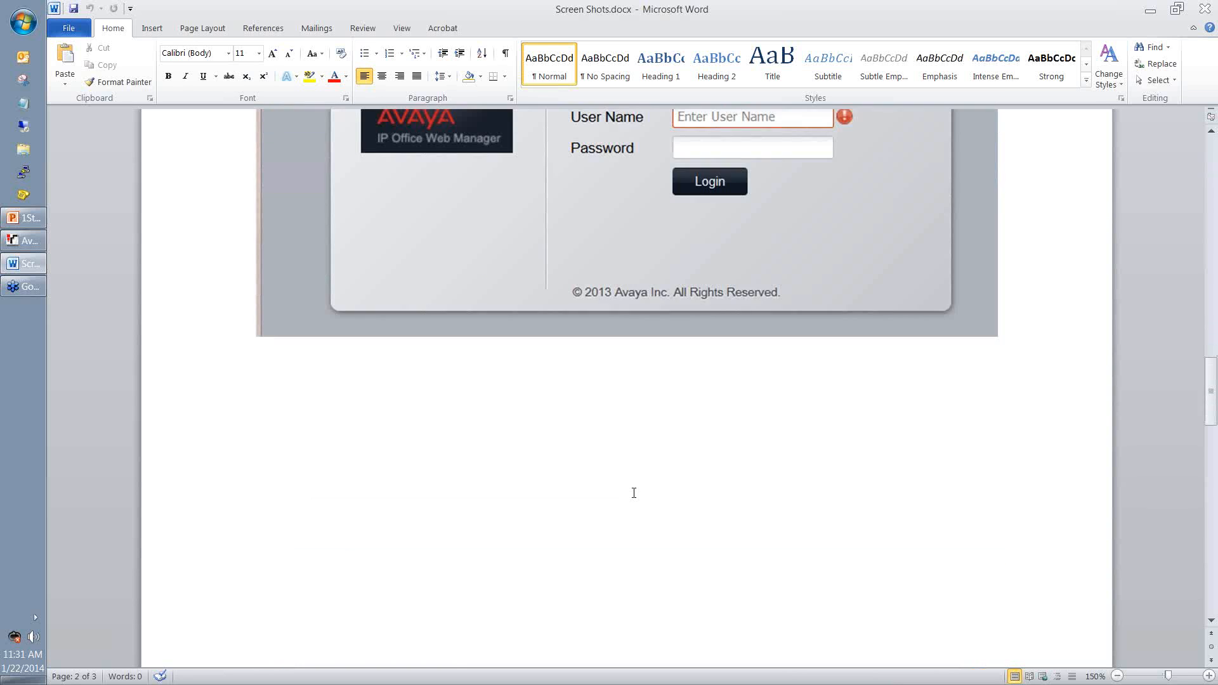
{"action": "scroll", "coordinate": [644, 492], "scroll_direction": "down", "scroll_amount": 6}
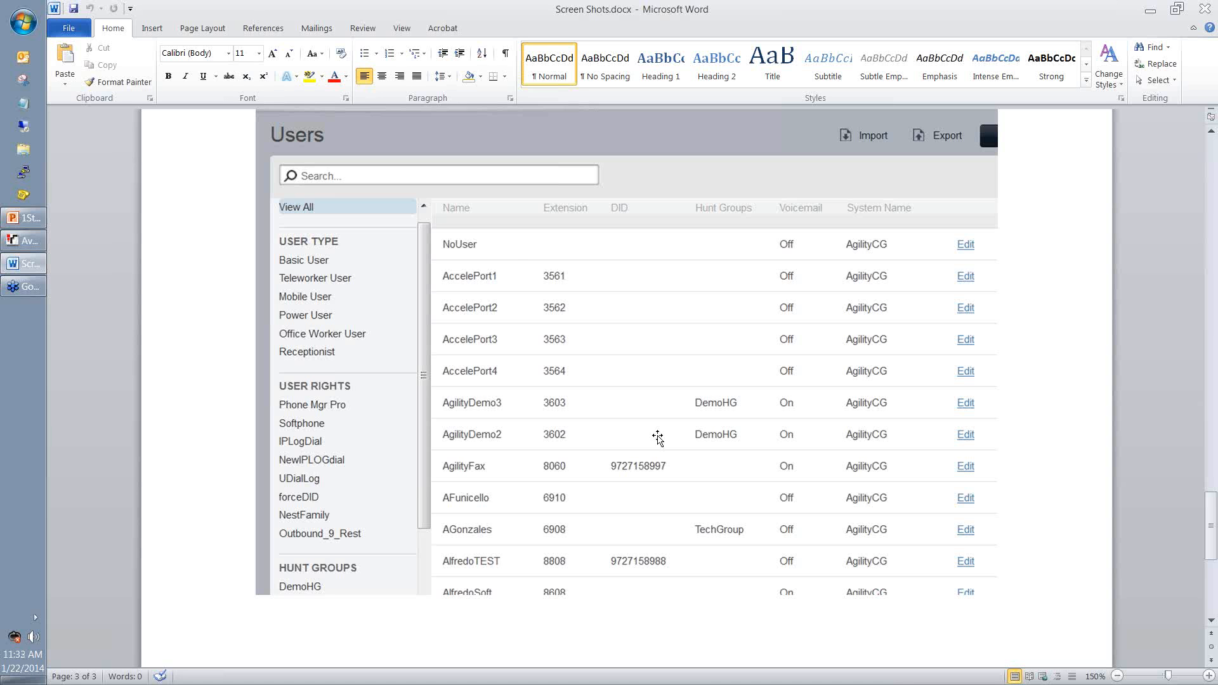
{"action": "left_click", "coordinate": [24, 240]}
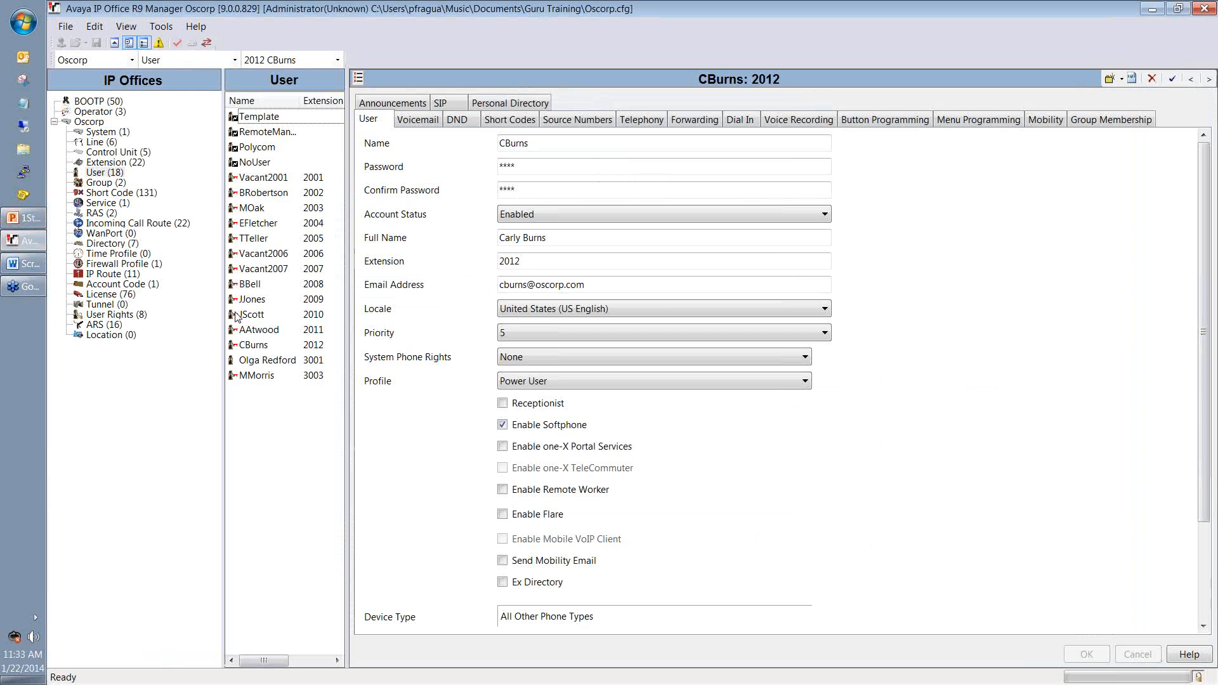